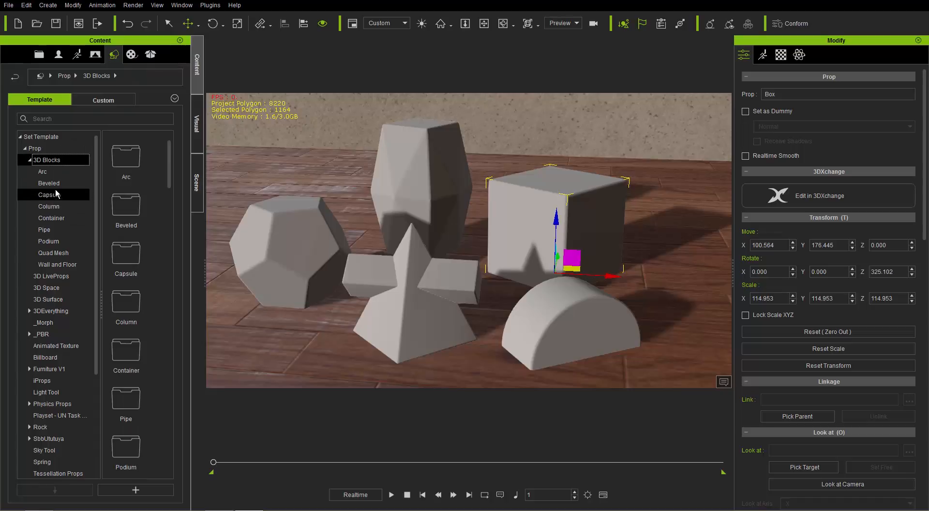
Browse the Beveled and Quad Mesh prop templates under 3D Blocks and look over the beveled shapes in the scene
left_click(53, 183)
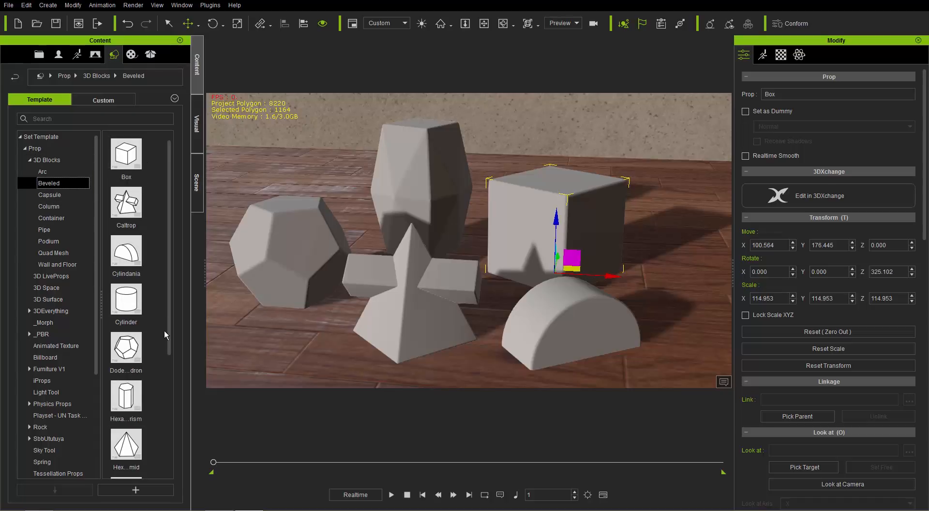
left_click_drag(170, 297, 173, 279)
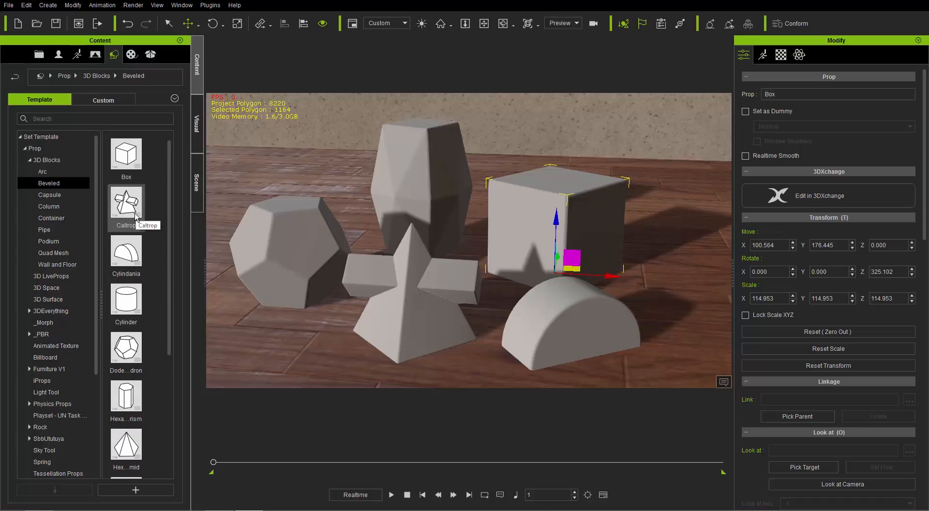
left_click(54, 252)
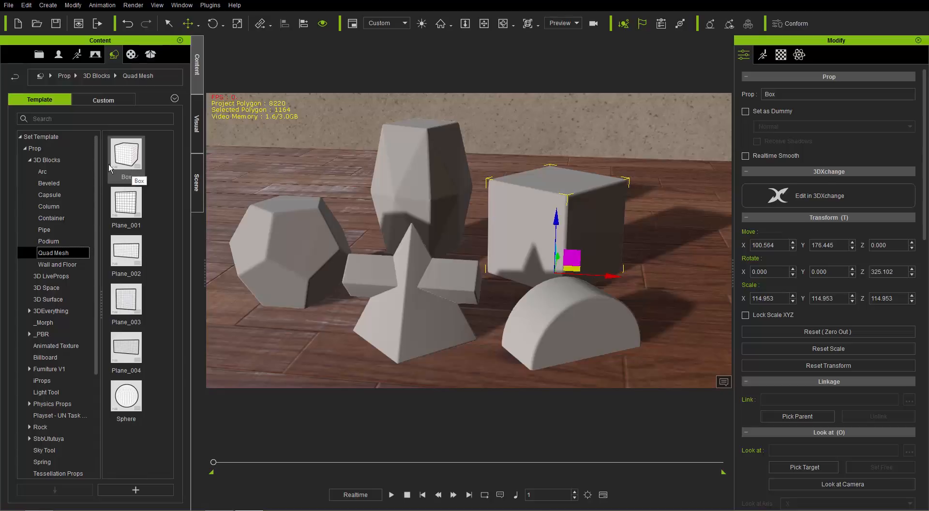
left_click(53, 183)
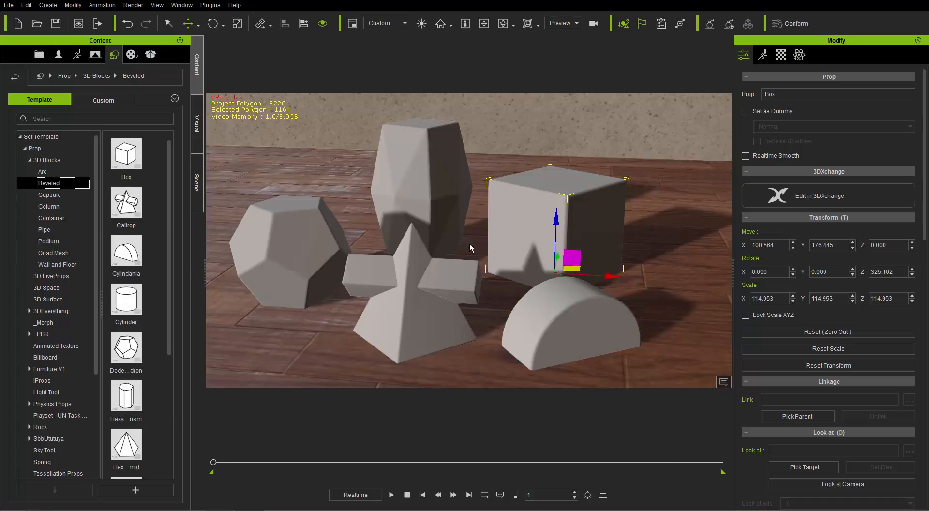
middle_click_drag(417, 279, 466, 261)
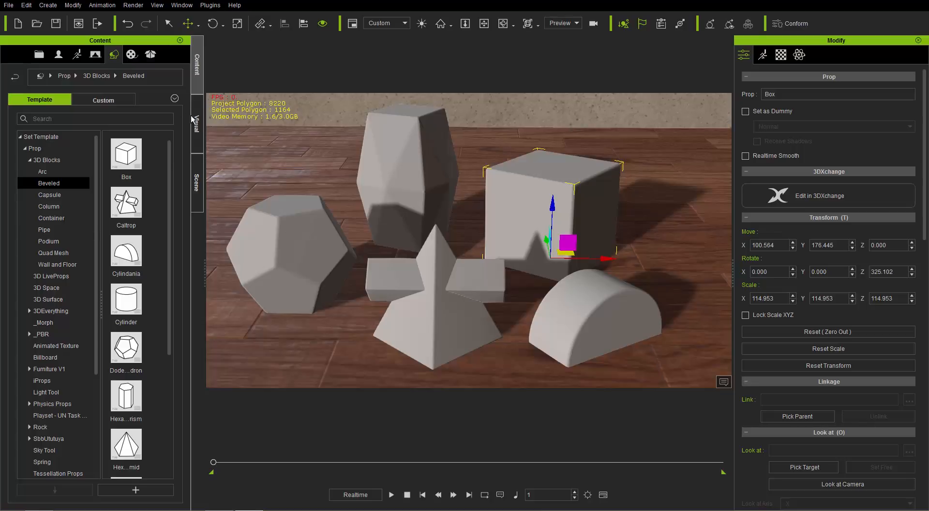
Apply the three-material mixer from the Substance Super Tools materials to the dodecahedron
left_click(133, 56)
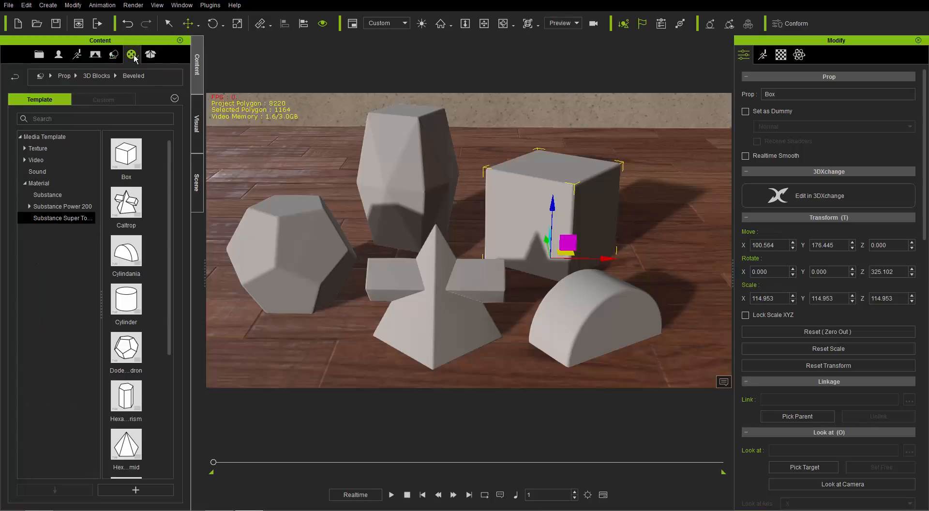
left_click(43, 195)
left_click(59, 219)
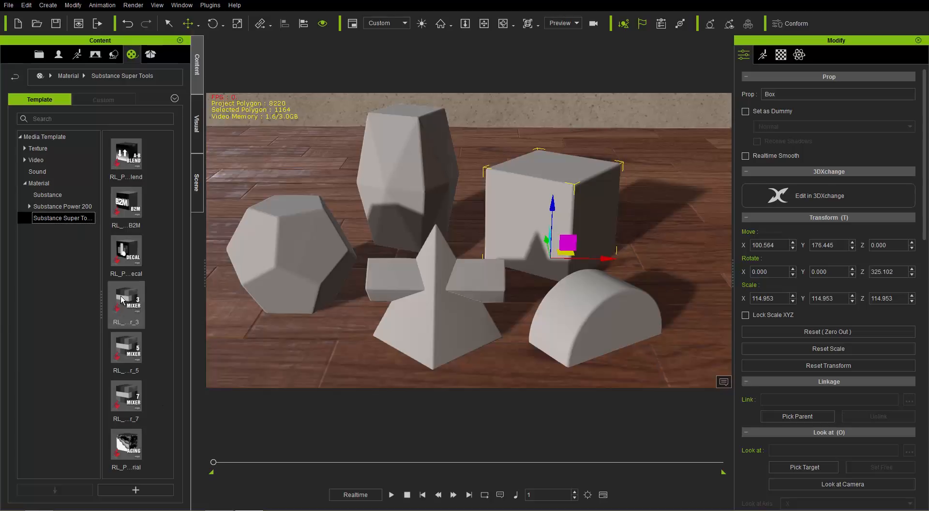
left_click_drag(120, 295, 298, 264)
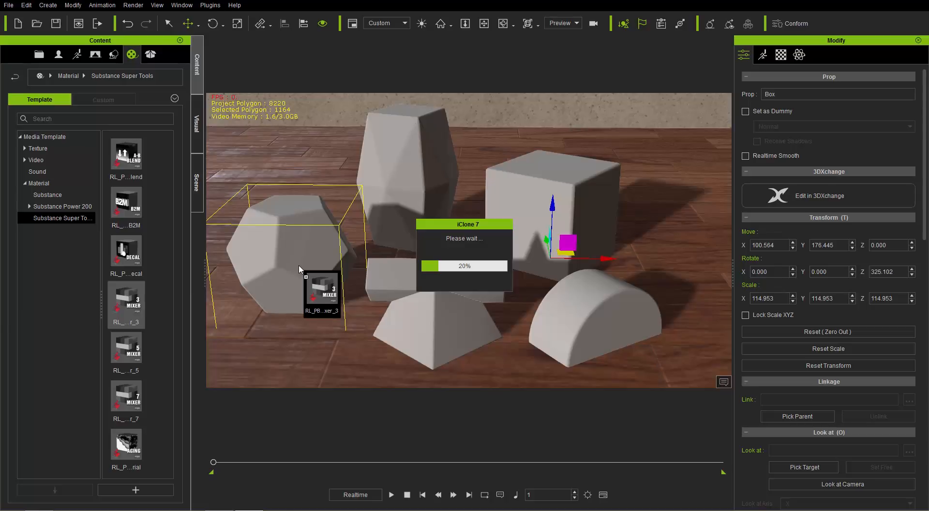
middle_click_drag(332, 282, 435, 258)
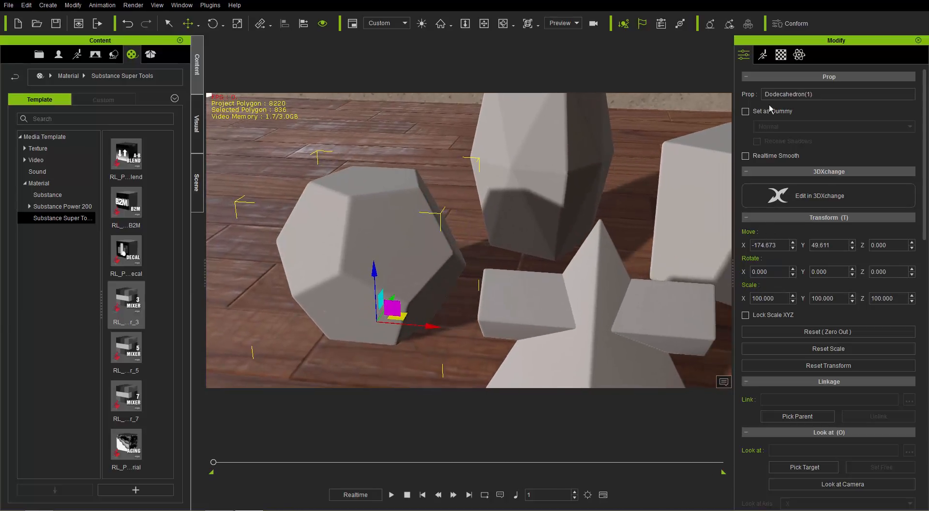
Enable Use Inputs in the Mesh Data settings of the dodecahedron's substance
left_click(781, 54)
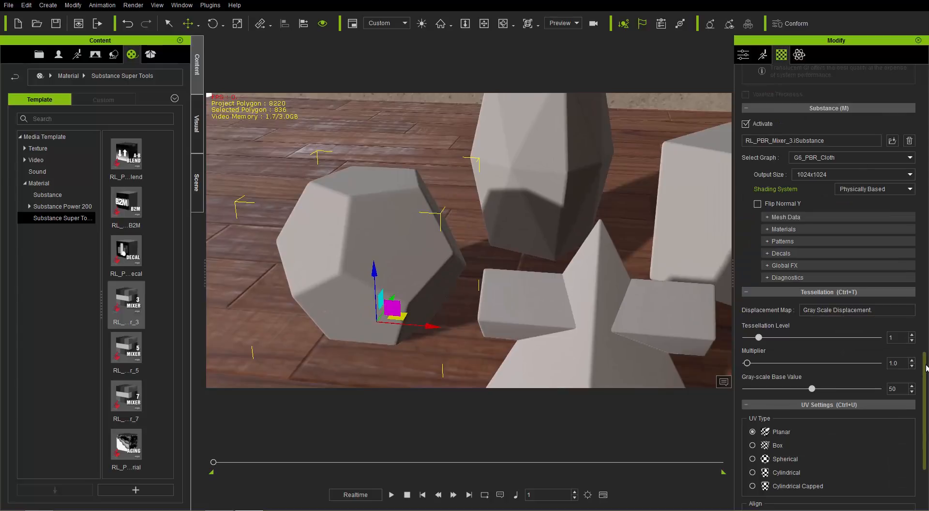
left_click_drag(924, 367, 925, 110)
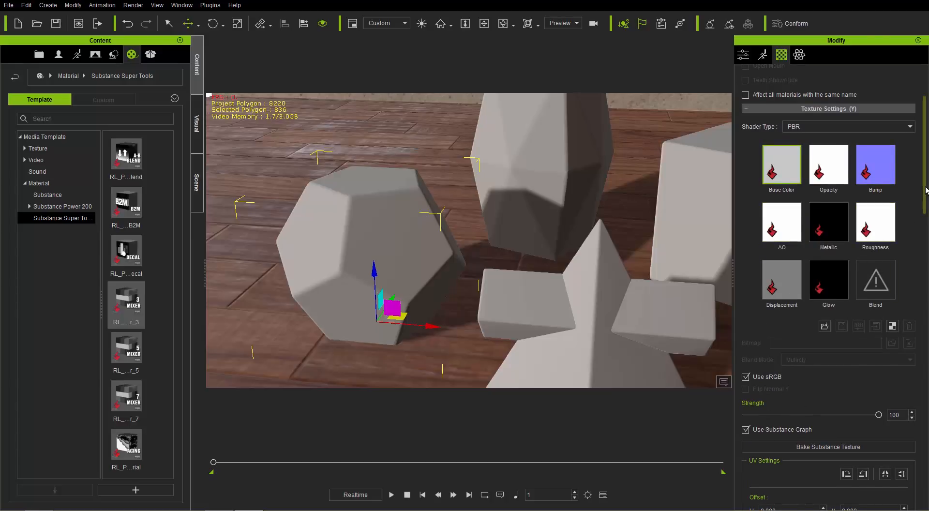
left_click_drag(924, 195, 919, 388)
scroll(921, 394, "down", 5)
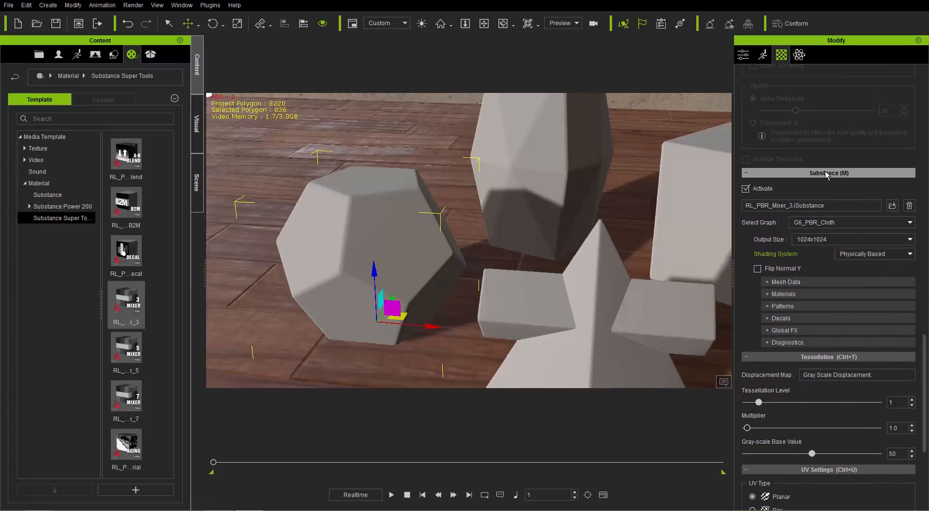
left_click(794, 281)
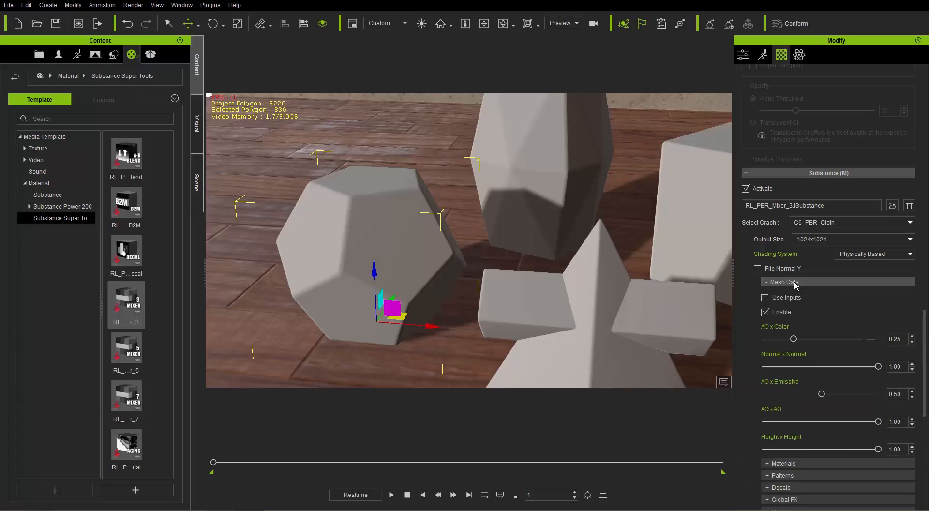
left_click(765, 298)
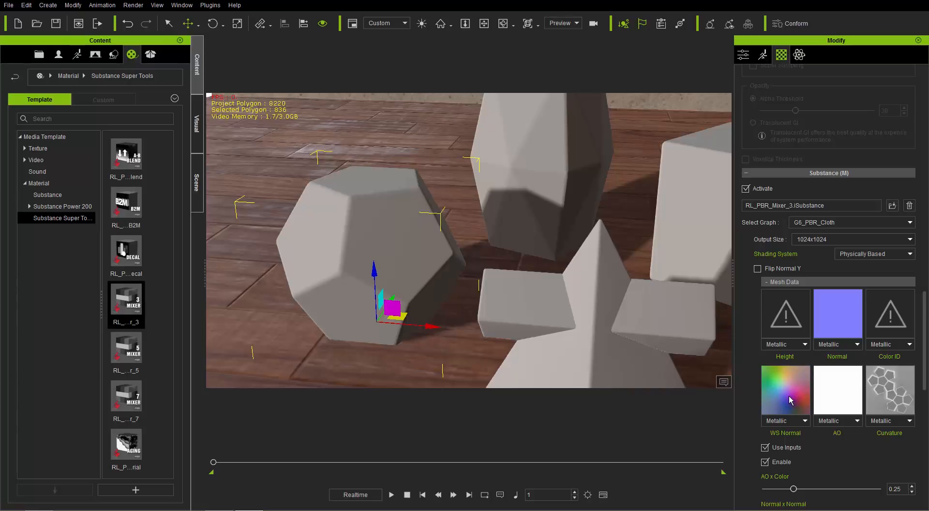
left_click(791, 282)
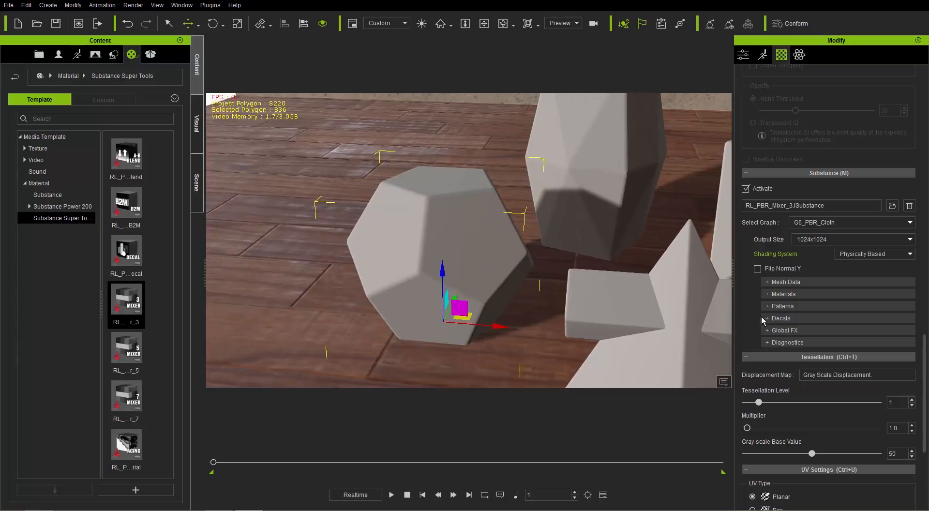
Set the Base material type of the dodecahedron's substance to Generator - Leather / Wood
left_click(782, 293)
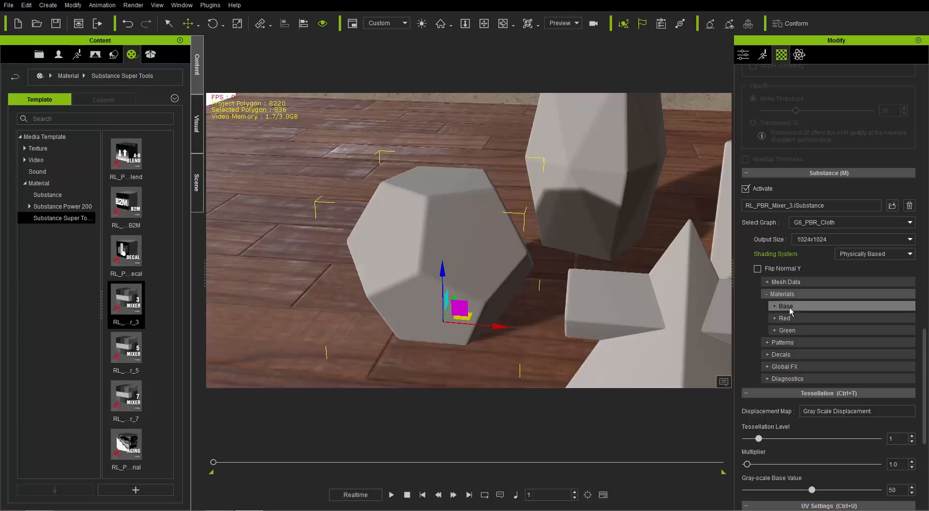
left_click(789, 310)
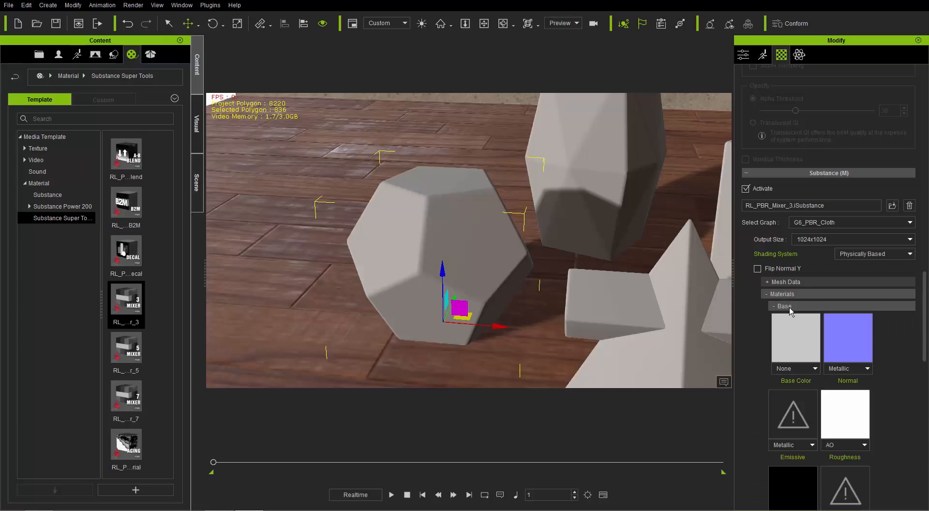
scroll(822, 309, "down", 2)
scroll(861, 338, "down", 3)
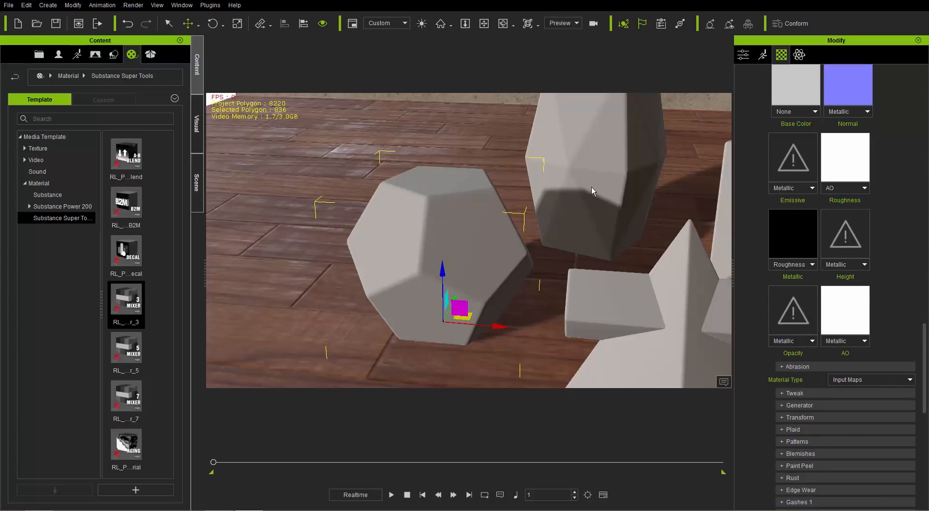
left_click(852, 379)
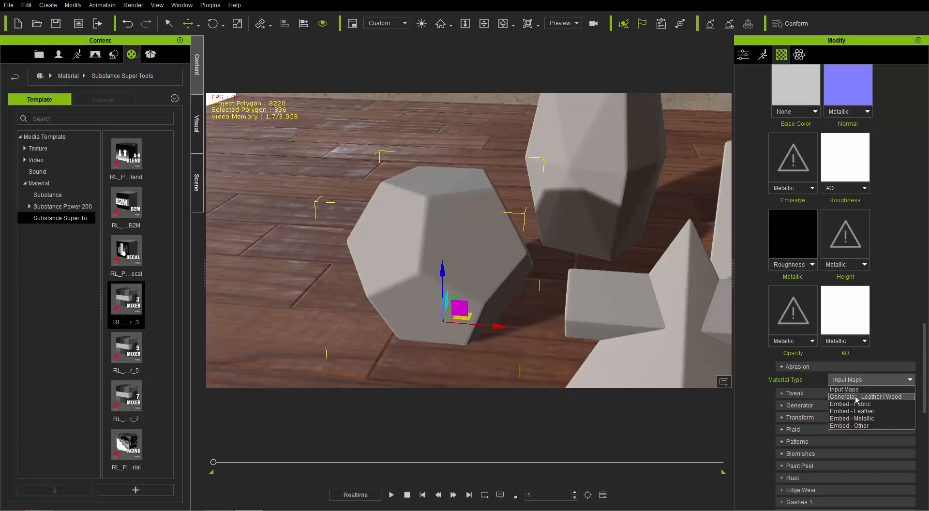
left_click(855, 396)
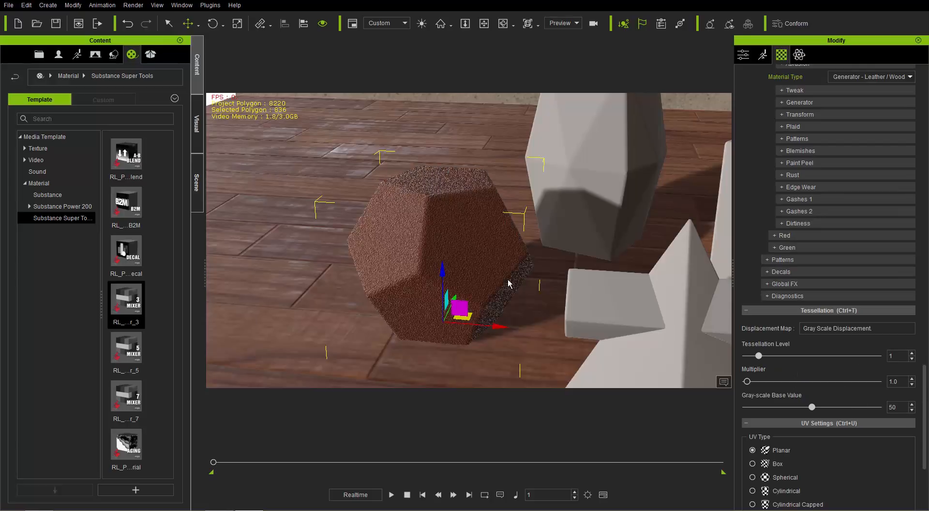
scroll(465, 304, "up", 5)
right_click_drag(458, 280, 477, 297)
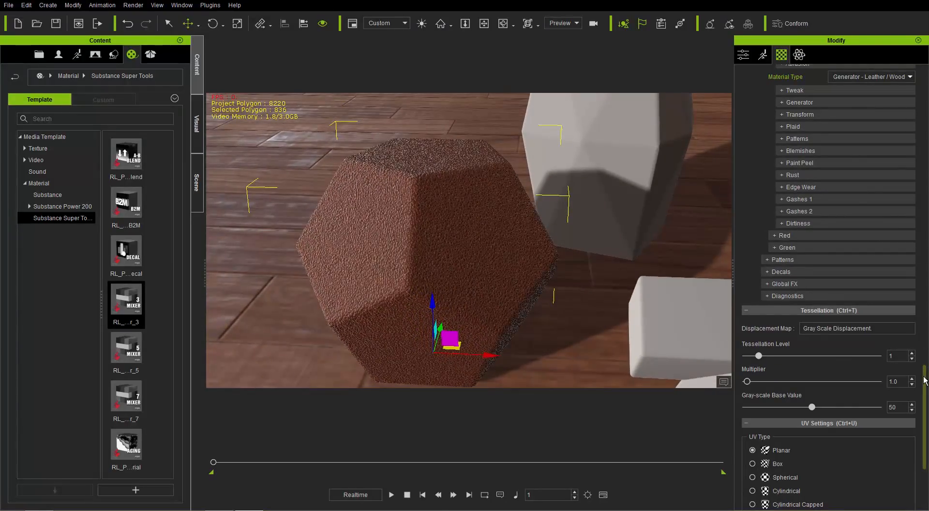
Change the Base material's generator category to Wood
left_click_drag(923, 376, 923, 330)
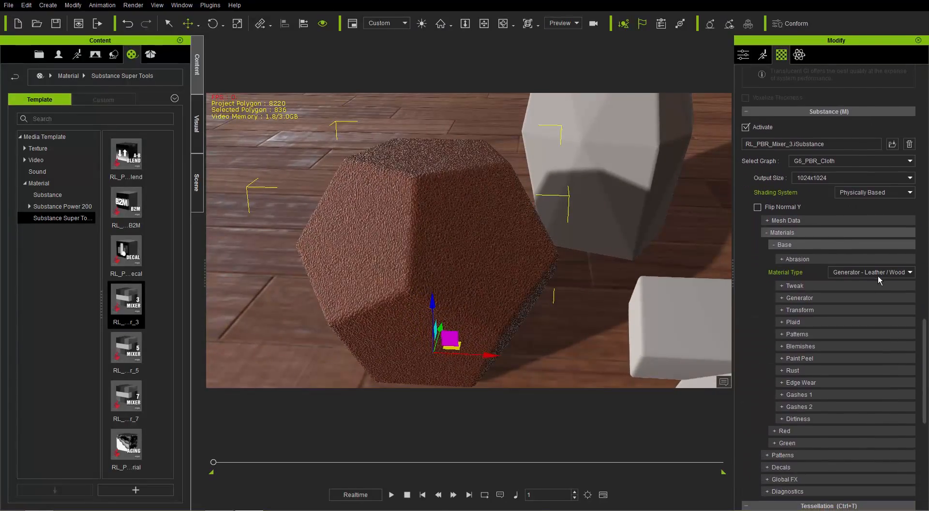
left_click(805, 296)
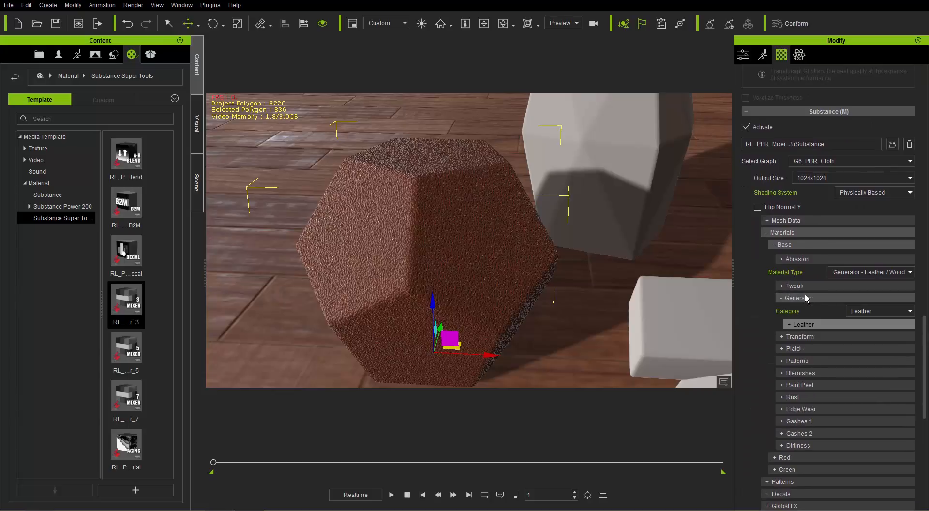
left_click(883, 312)
left_click(869, 327)
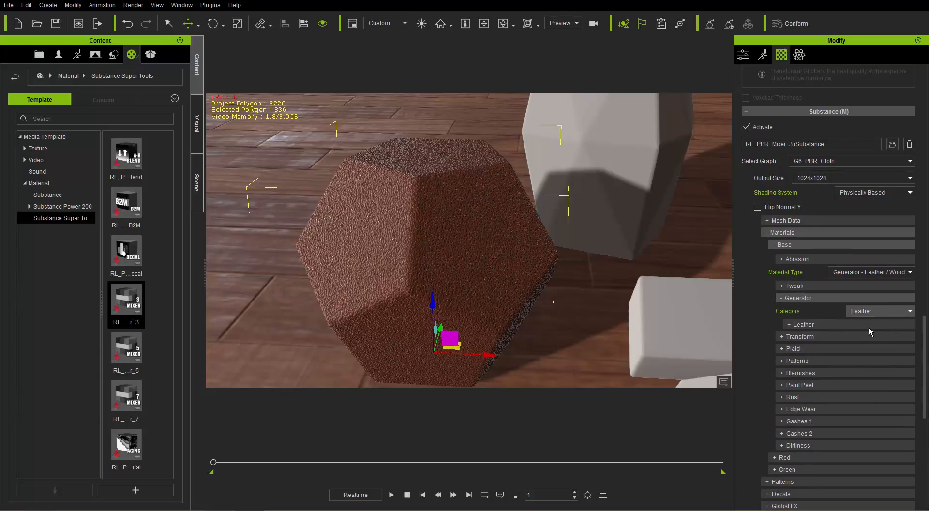
Switch the Base material type to Embed - Fabric and try the Linen and Nylon fabric types
left_click(851, 272)
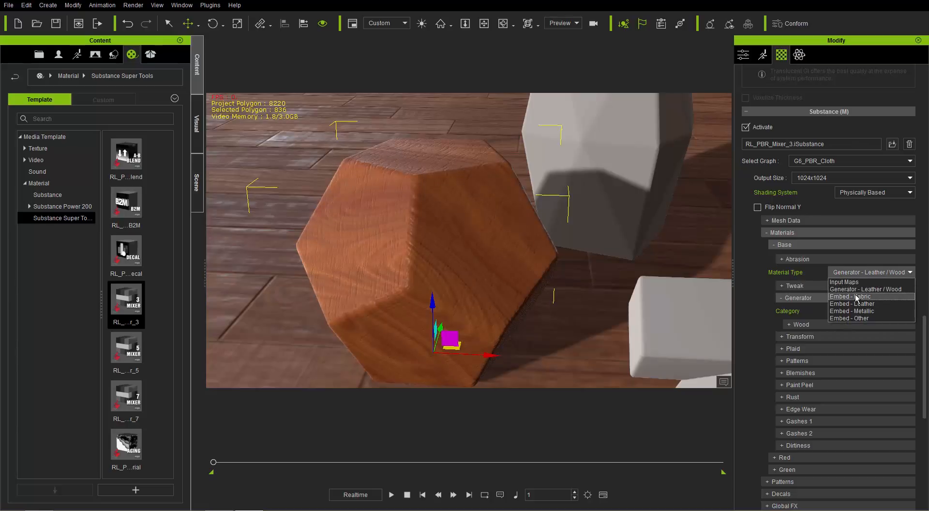
left_click(855, 294)
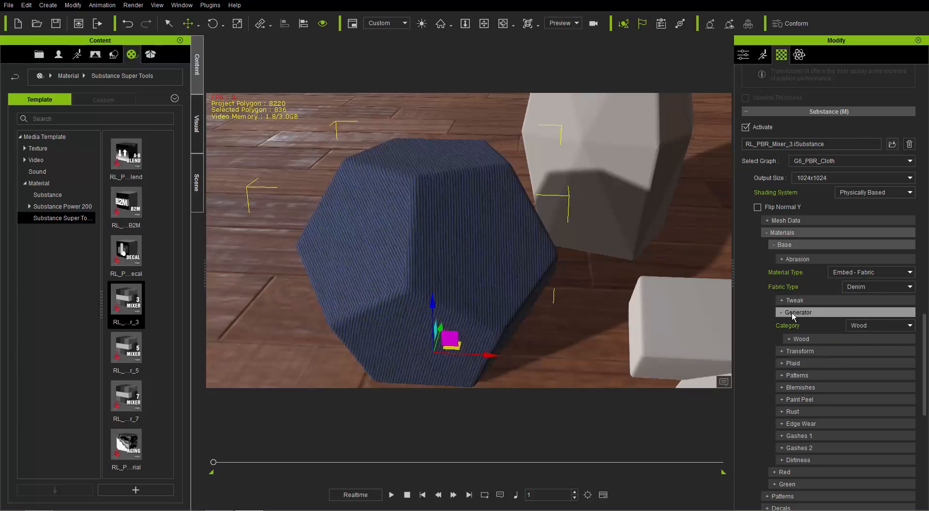
left_click(791, 313)
left_click(860, 287)
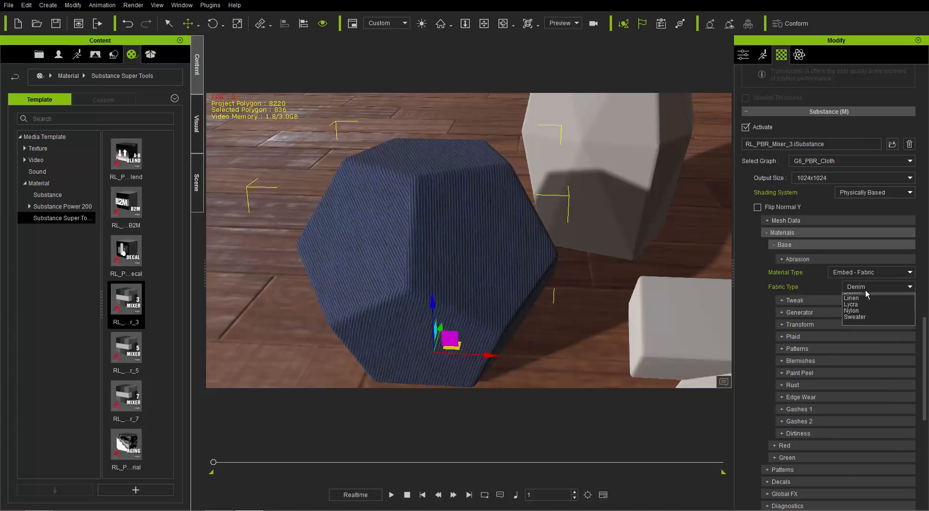
left_click(860, 310)
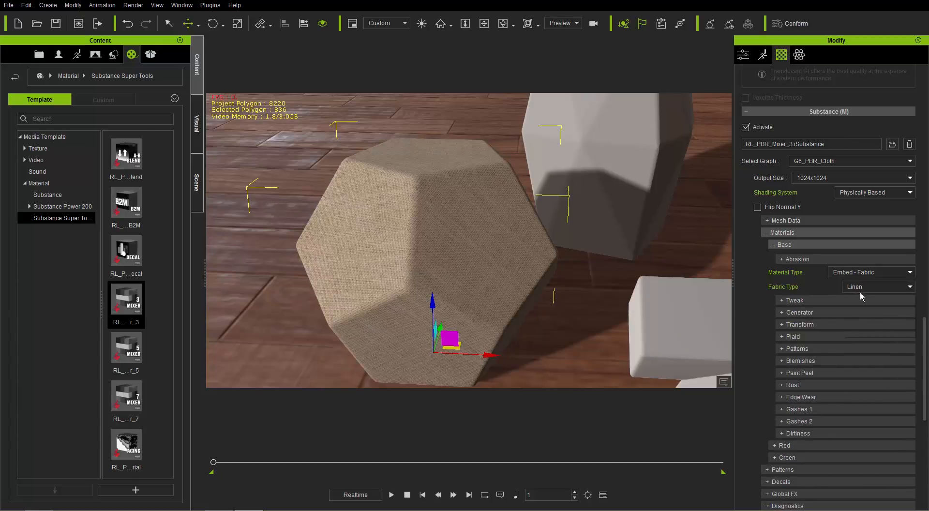
left_click(861, 290)
left_click(860, 321)
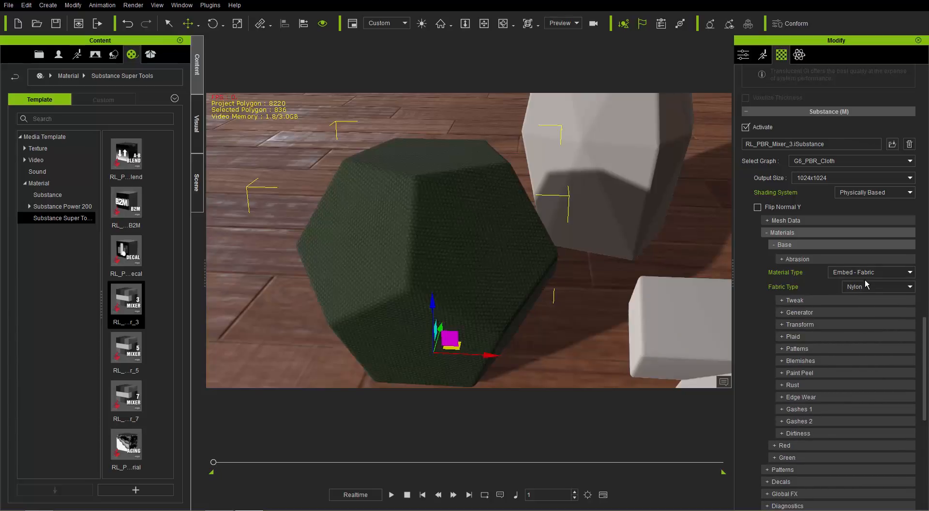
Switch the Base material type to Embed - Leather and try the Cordovan, Full Grain and Crocodile leather types
left_click(863, 274)
left_click(855, 292)
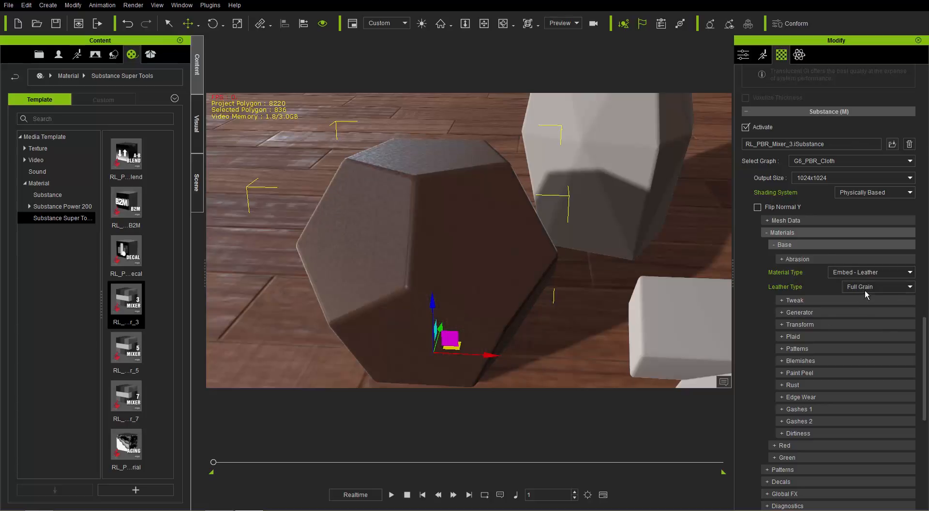
left_click(867, 287)
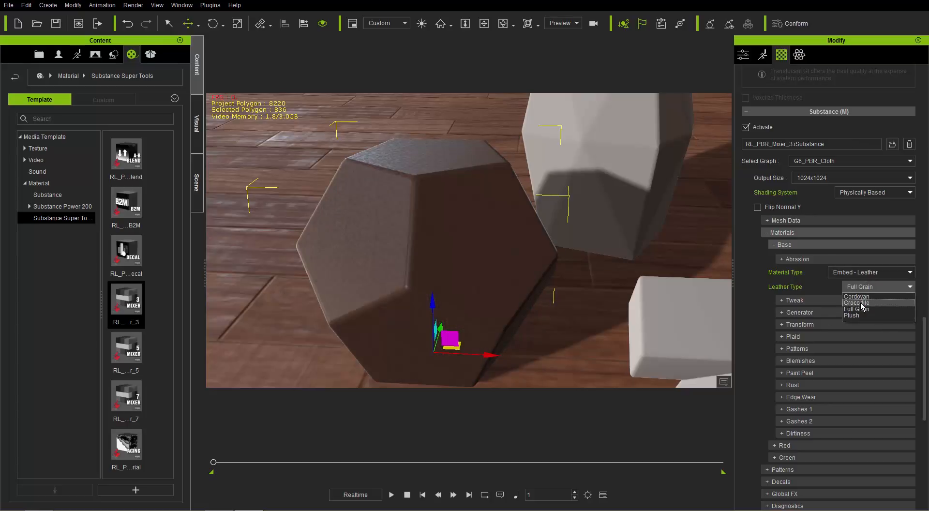
left_click(865, 296)
left_click(867, 286)
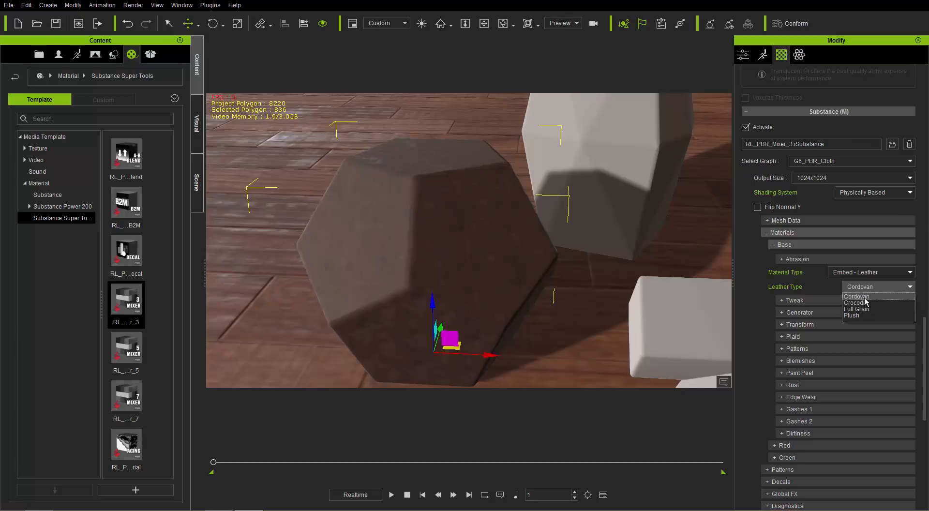
left_click(866, 309)
left_click(866, 286)
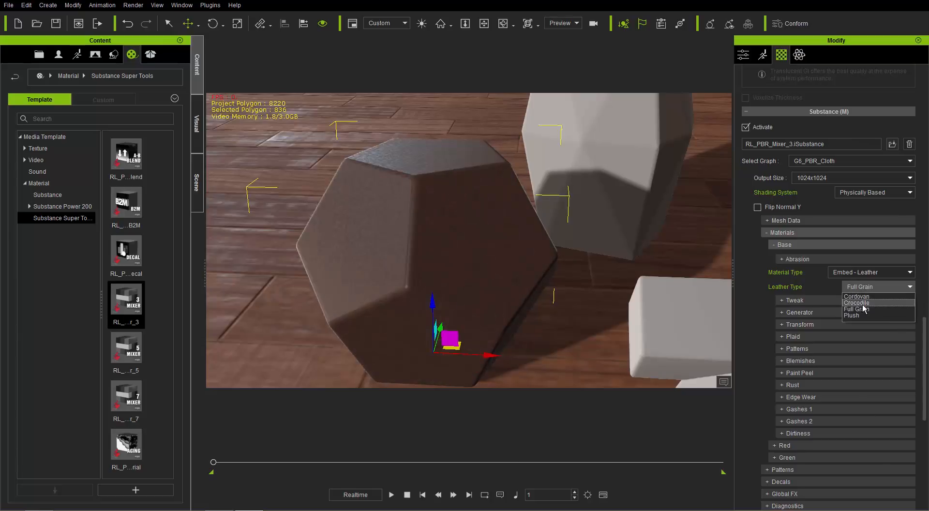
left_click(861, 303)
Set the Base material type of the dodecahedron's substance to Embed - Metallic
left_click(863, 271)
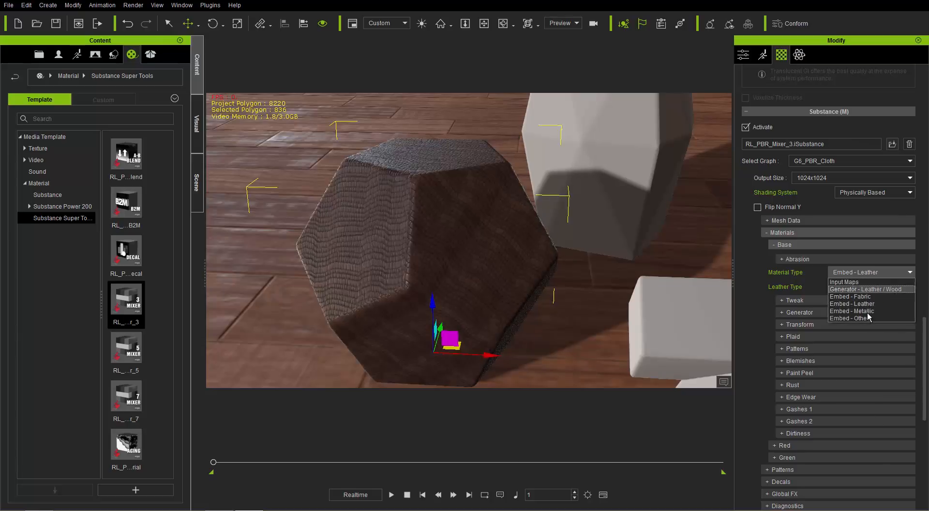
left_click(866, 311)
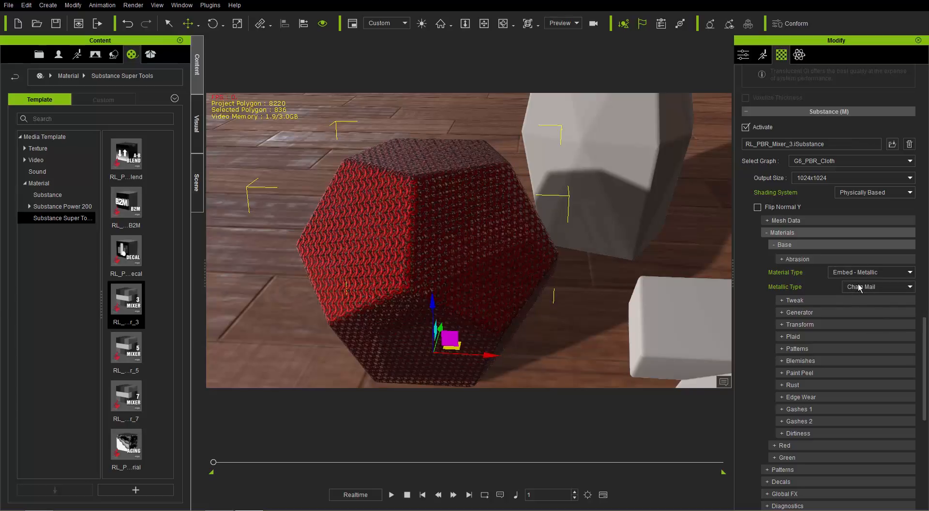
Try the Faceted metallic type on the Base material, and set the metallic type to Pure Gold
left_click(857, 285)
left_click(865, 309)
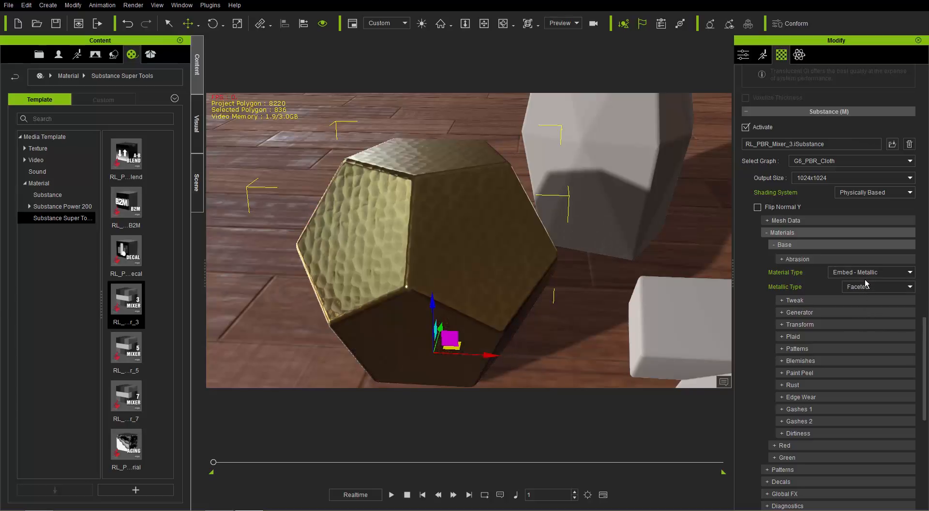
left_click(865, 287)
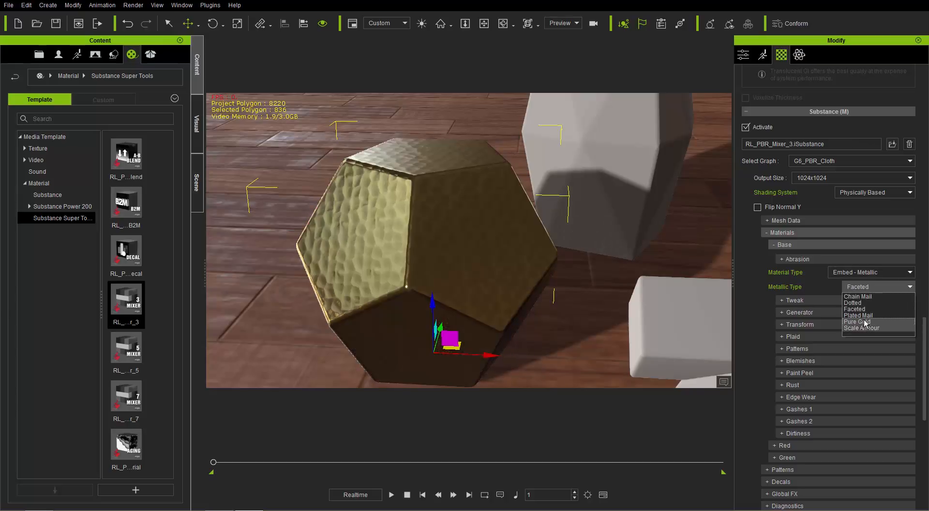
left_click(860, 323)
left_click(860, 286)
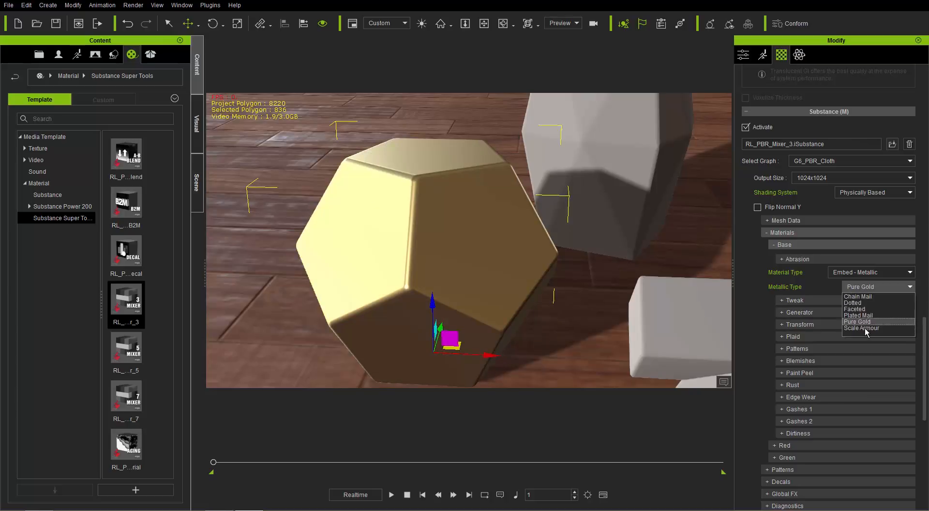
left_click(844, 275)
Try the Embed - Other material type with Basket Weave on the Base material, and return it to Embed - Metallic
left_click(850, 274)
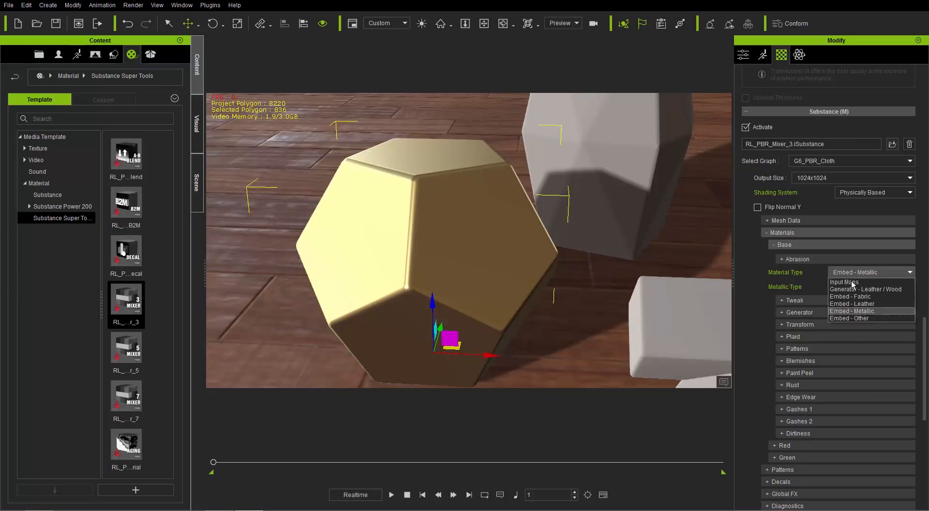
left_click(852, 318)
left_click(870, 285)
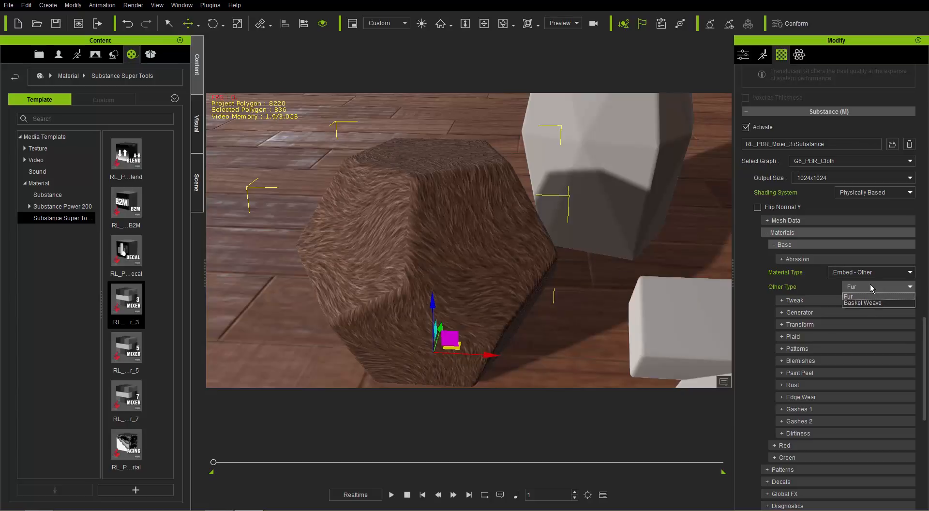
left_click(866, 303)
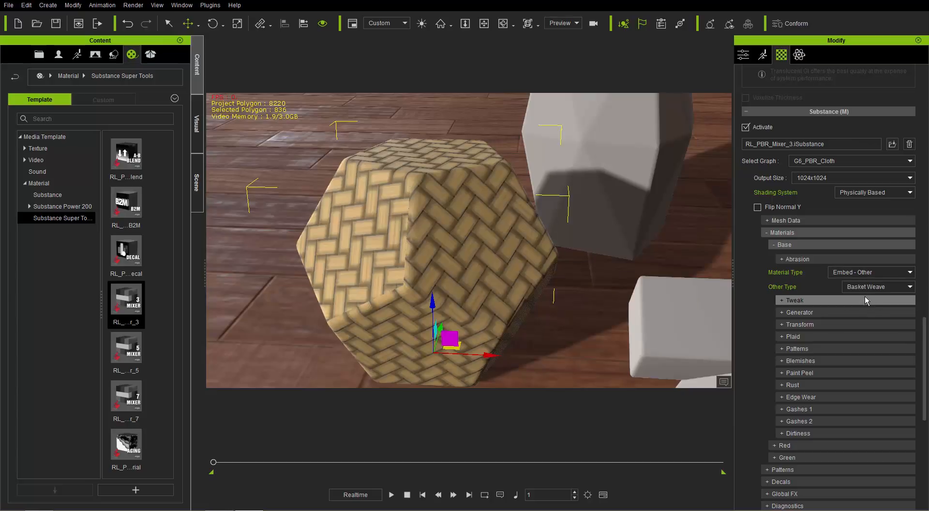
left_click(859, 273)
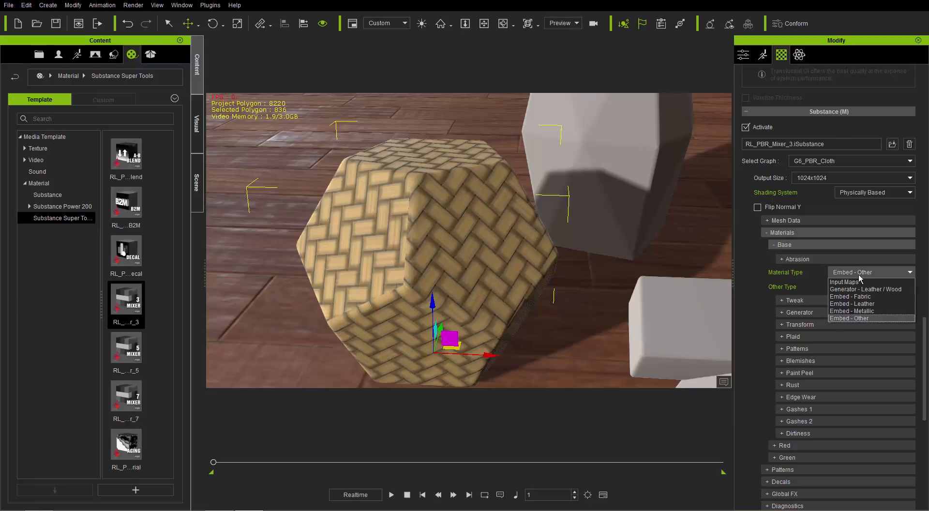
left_click(858, 311)
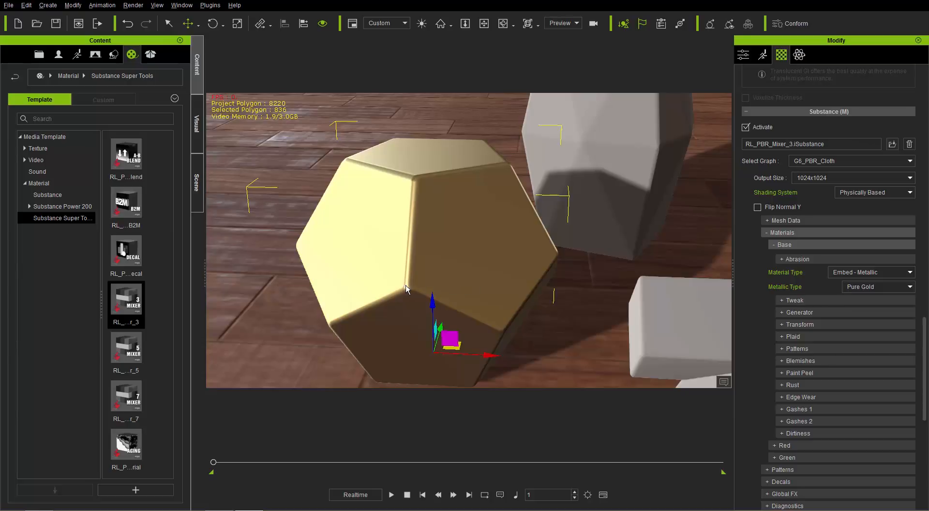
Enable Tweak for the Base material and set its color Luminosity to 0.19 and Saturation to 0.21
right_click_drag(406, 289, 517, 241)
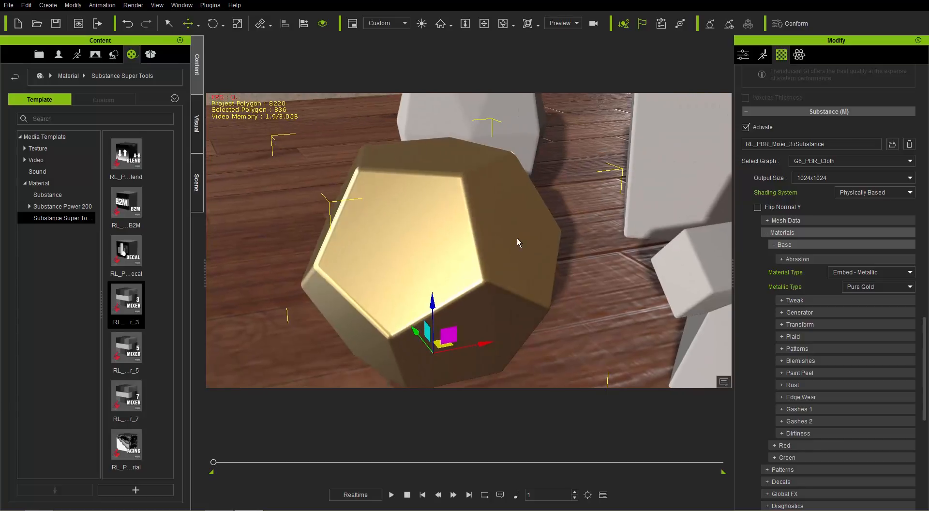
left_click(801, 300)
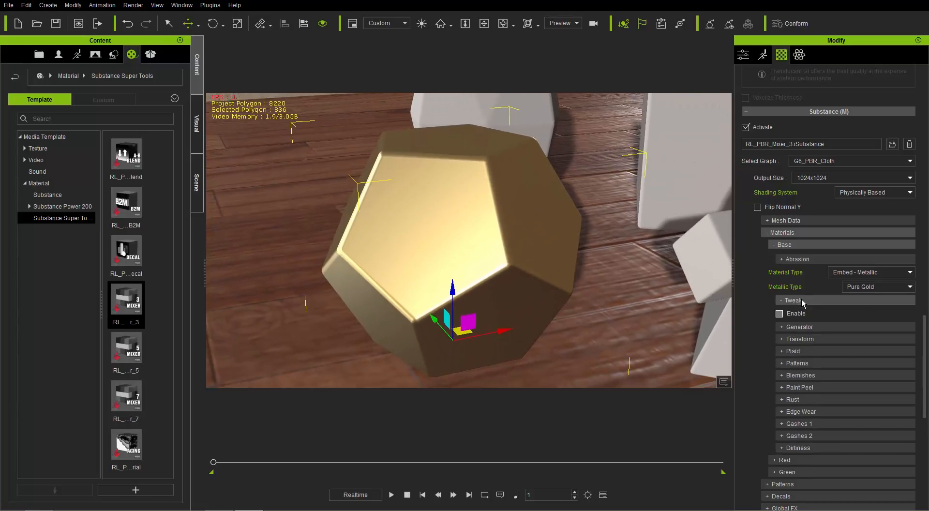
left_click(779, 313)
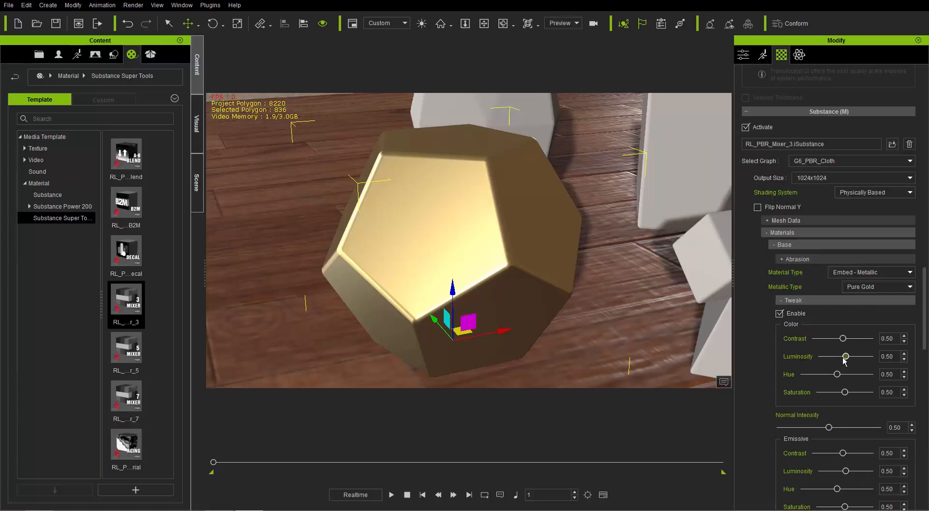
left_click_drag(844, 357, 830, 357)
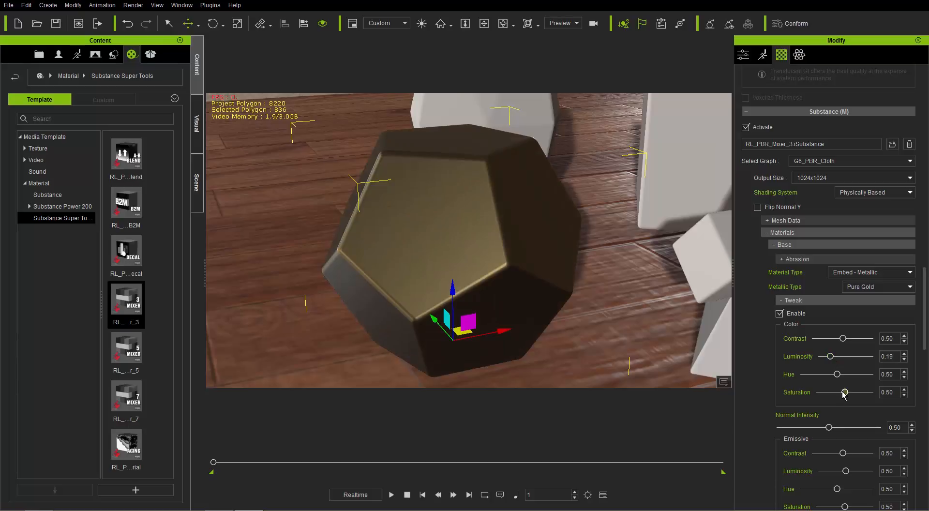
left_click_drag(844, 392, 832, 392)
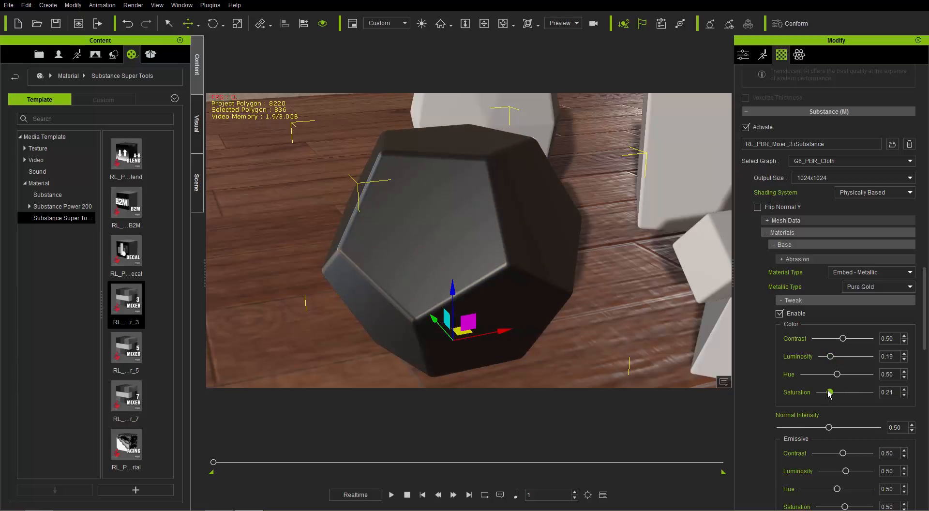
right_click_drag(412, 266, 443, 270)
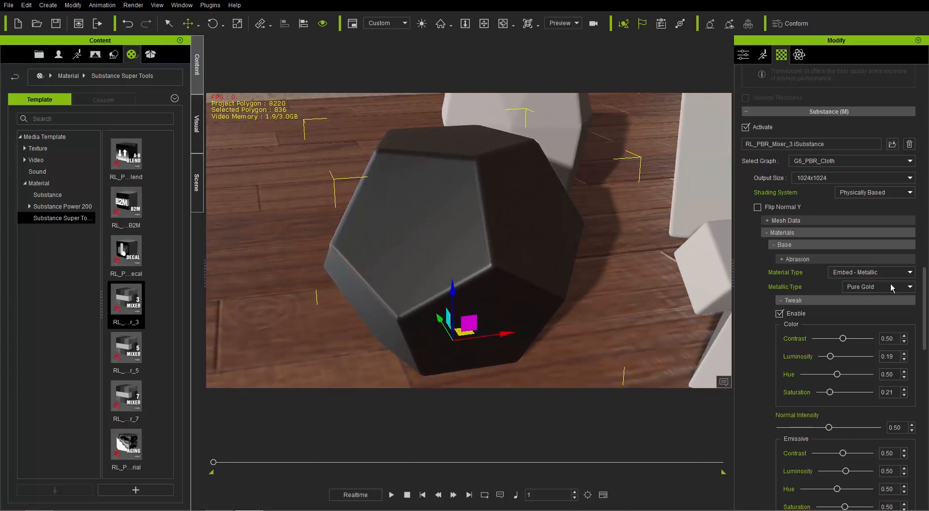
Set the Base material's Roughness Luminosity to 0.24 in the Tweak settings and collapse them
left_click_drag(925, 290, 926, 340)
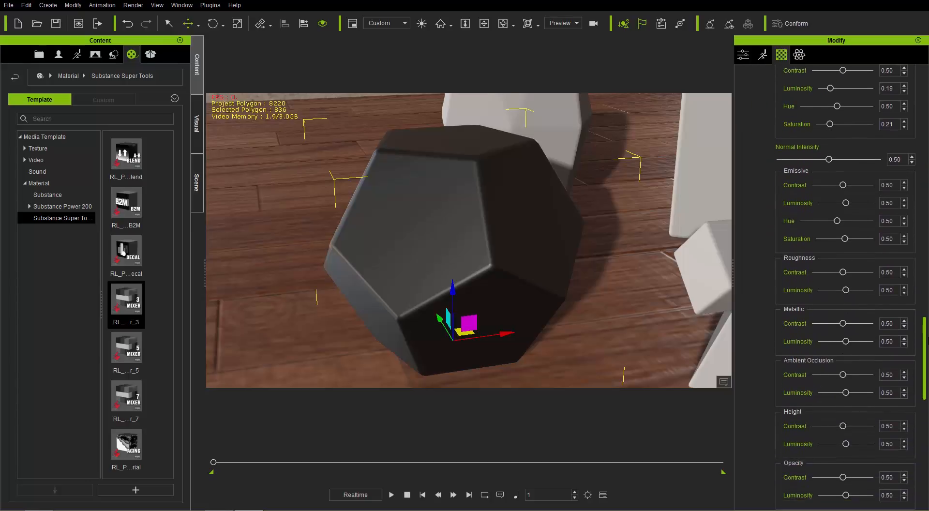
left_click_drag(839, 296, 833, 297)
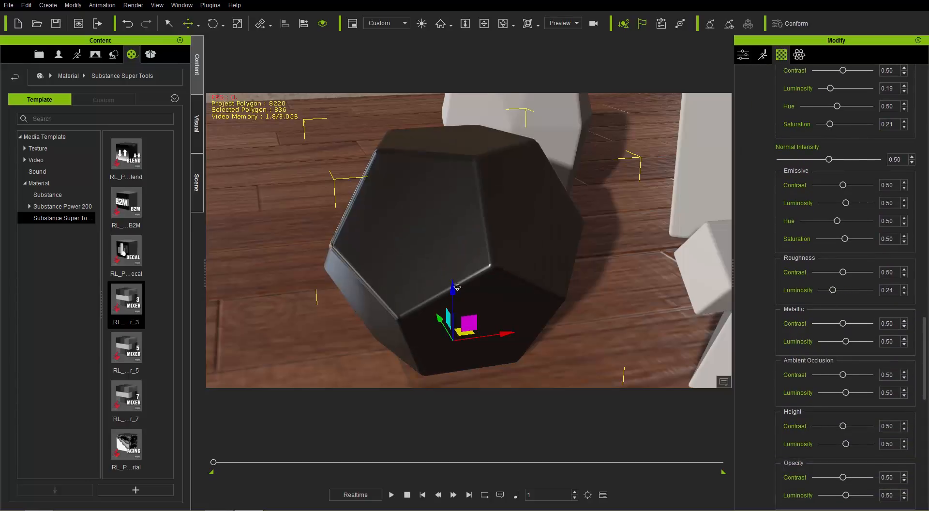
right_click_drag(457, 287, 427, 265)
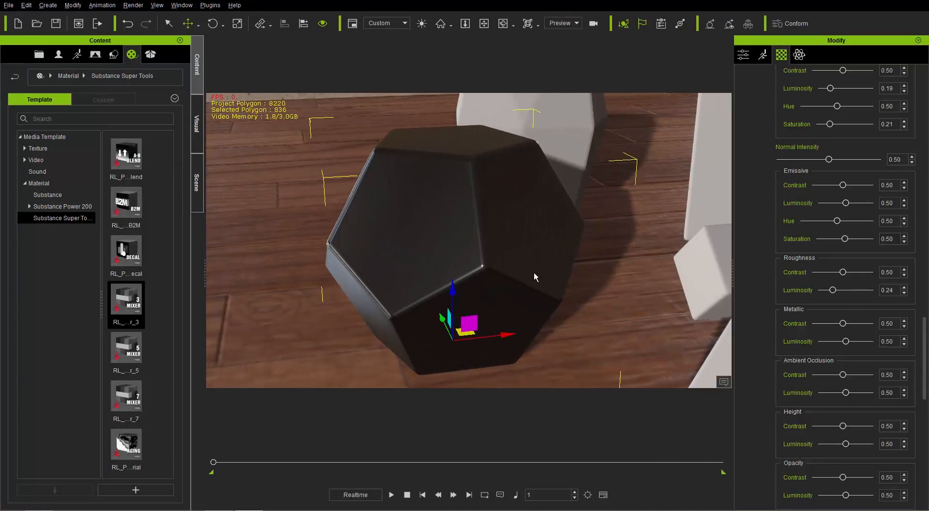
left_click_drag(924, 342, 914, 294)
left_click(797, 292)
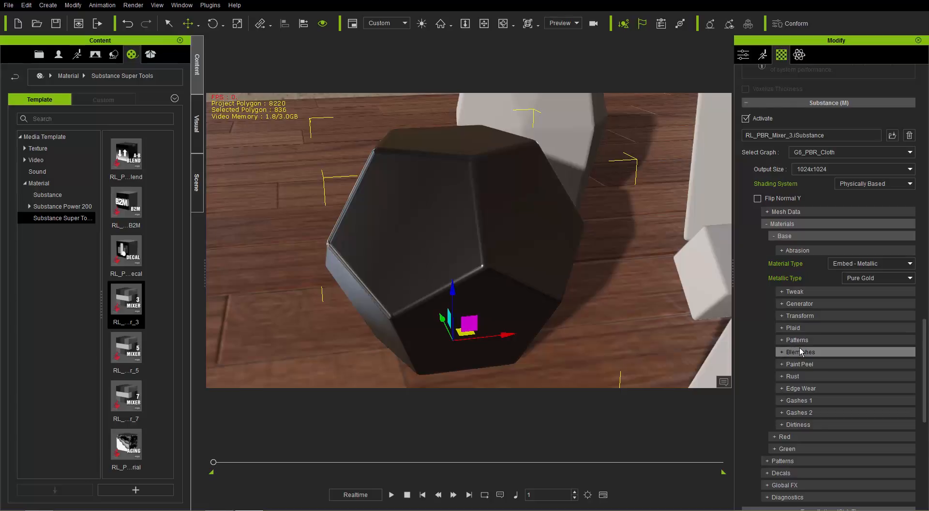
Enable Abrasion for the Base material and derive it from Curvature
scroll(799, 348, "down", 3)
left_click(801, 134)
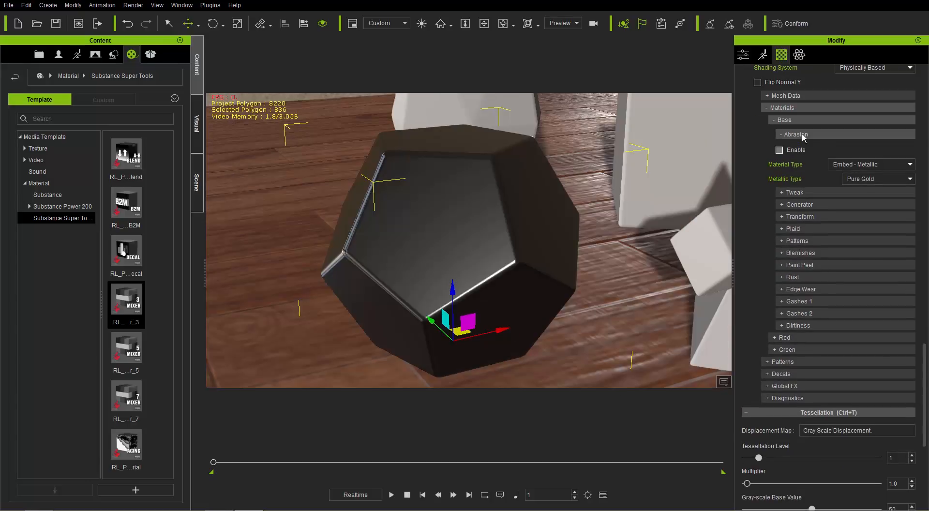
left_click(779, 150)
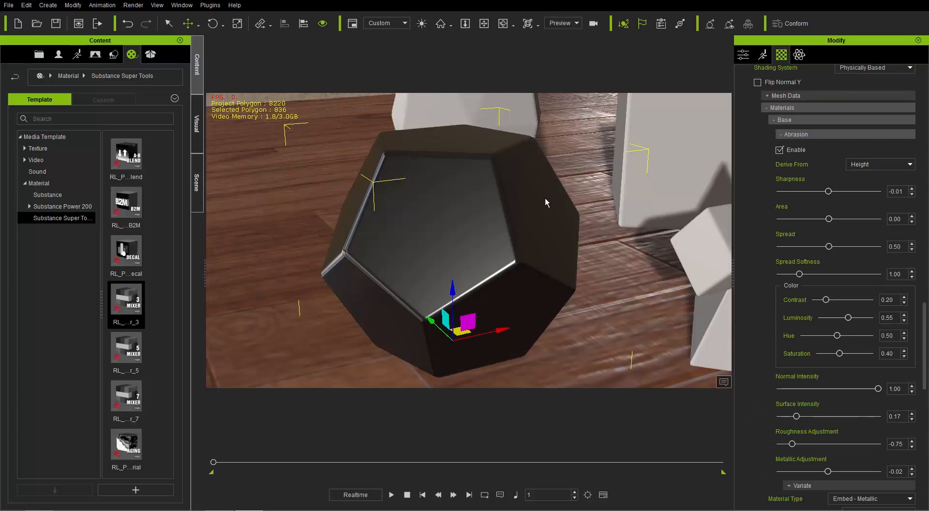
middle_click_drag(399, 252, 478, 250)
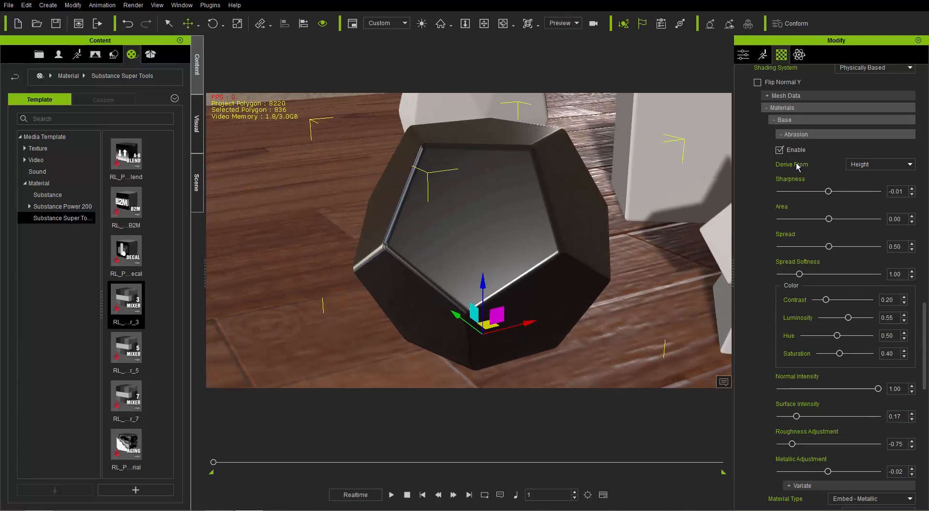
left_click(875, 166)
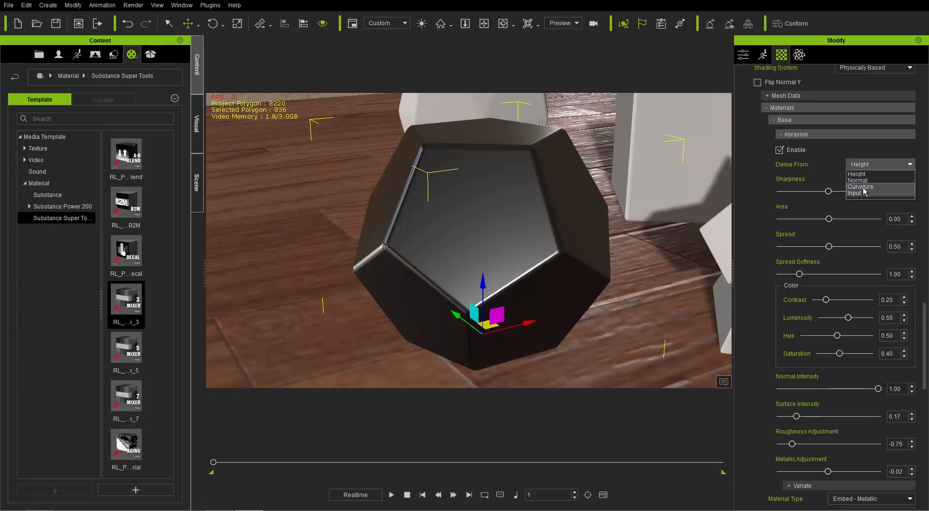
left_click(863, 187)
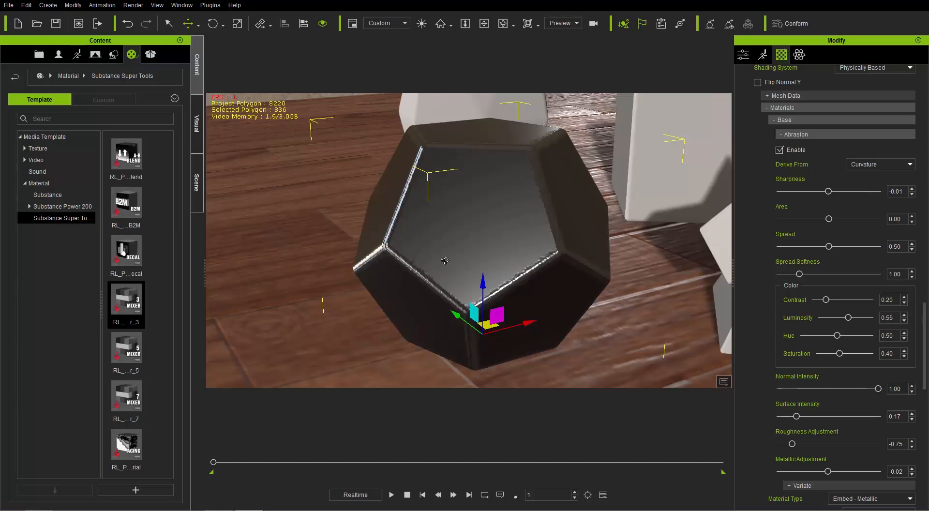
right_click_drag(411, 263, 495, 274)
Set the abrasion's Spread Softness to 1.15, color Luminosity to 0.81, Surface Intensity to 0.18 and Metallic Adjustment to -0.21
mouse_move(799, 274)
left_mouse_down()
mouse_move(824, 274)
mouse_move(809, 274)
left_mouse_up()
left_click_drag(860, 320, 861, 318)
right_click_drag(535, 258, 494, 256)
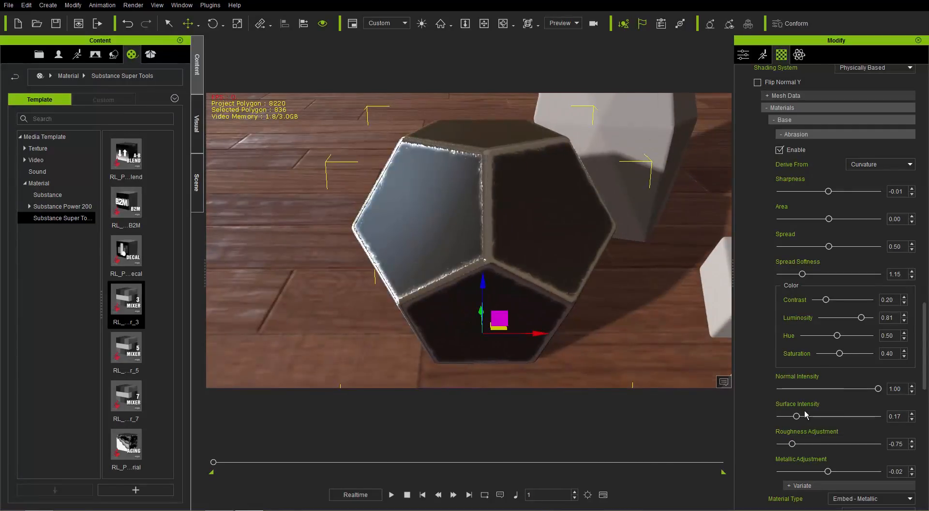
mouse_move(796, 415)
left_mouse_down()
mouse_move(839, 416)
mouse_move(801, 416)
left_mouse_up()
left_click_drag(841, 472, 819, 469)
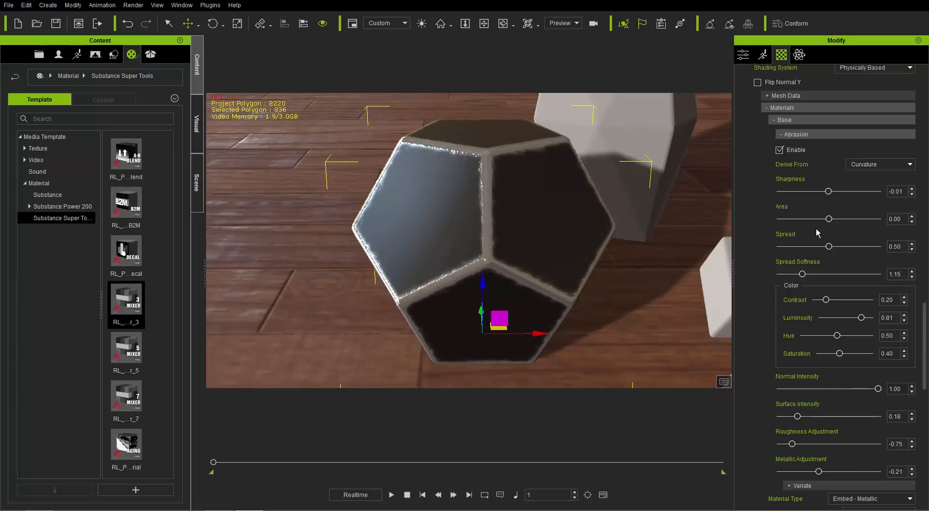
left_click(799, 135)
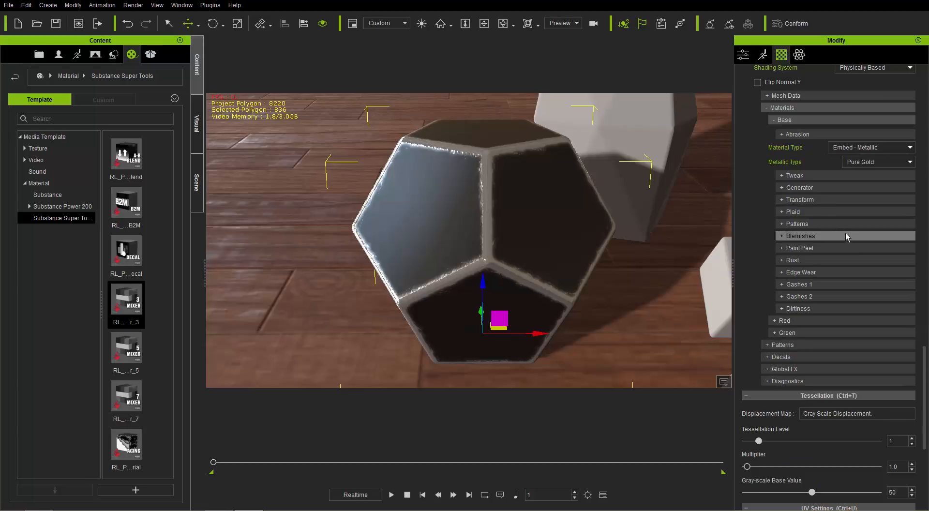
Enable Blemishes for the Base material and inspect the dodecahedron's surface
left_click(799, 236)
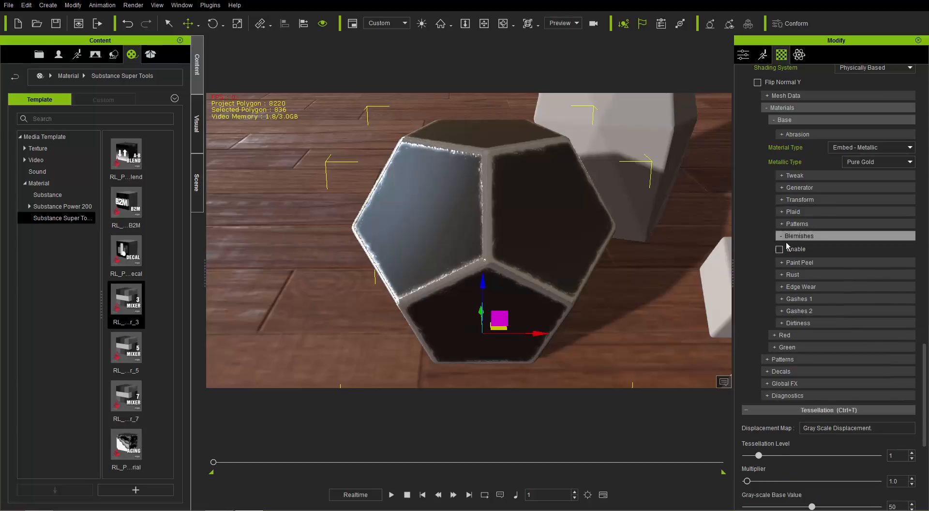
left_click(779, 250)
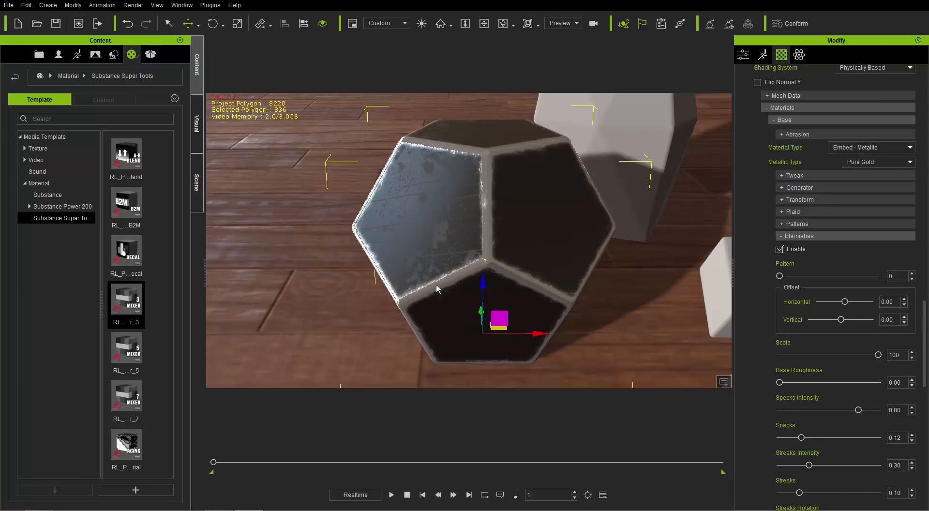
right_click_drag(436, 289, 479, 277)
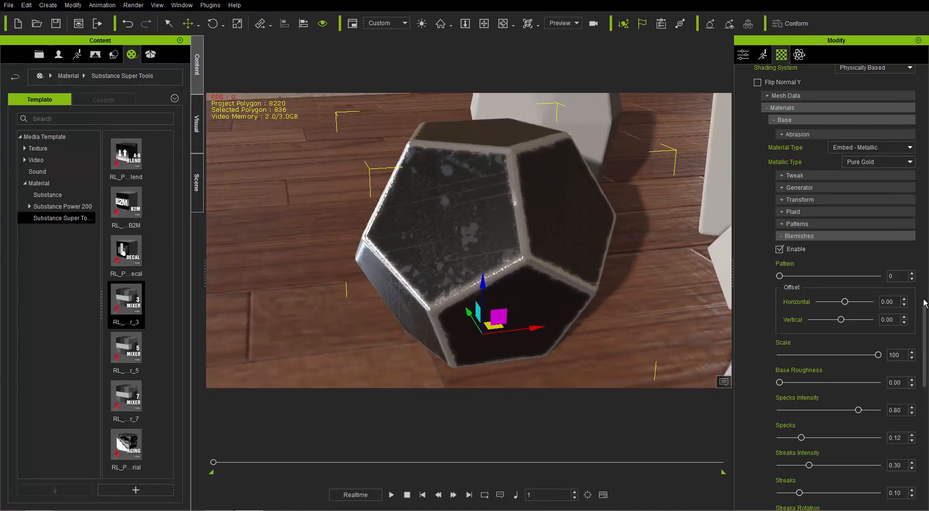
Set the blemishes' Specks to 0.11, Streaks to 0.12, Streaks Rotation to 0.08 and Speckling Pattern to 4, and collapse the Blemishes settings
left_click_drag(925, 303, 925, 339)
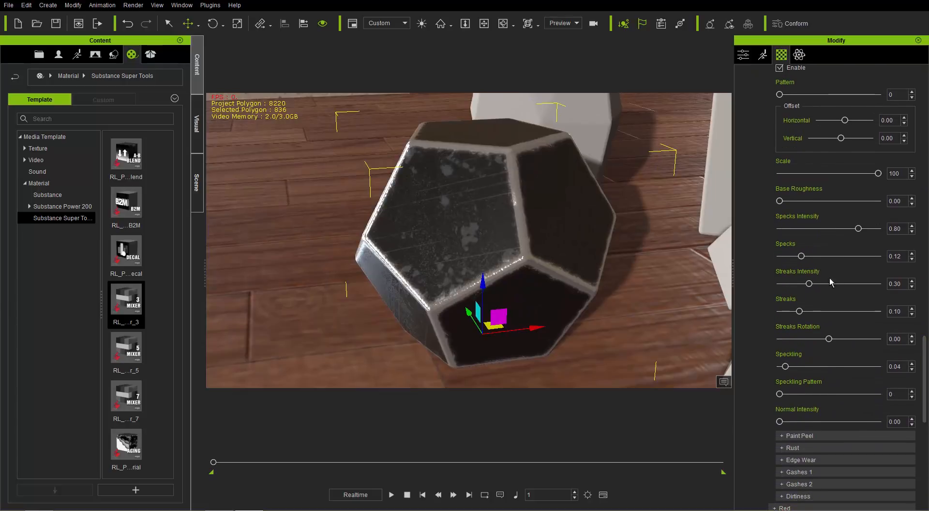
mouse_move(801, 256)
left_mouse_down()
mouse_move(852, 256)
mouse_move(800, 266)
left_mouse_up()
mouse_move(799, 311)
left_mouse_down()
mouse_move(830, 311)
mouse_move(797, 312)
mouse_move(832, 339)
left_mouse_up()
left_click_drag(782, 394, 820, 393)
right_click_drag(452, 252, 407, 253)
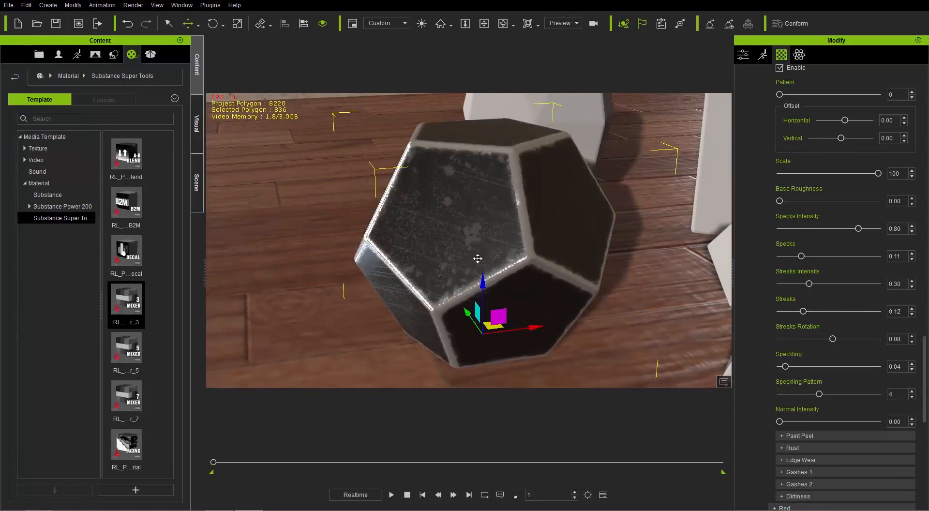
middle_click_drag(477, 258, 475, 257)
right_click_drag(497, 234, 503, 250)
middle_click_drag(504, 250, 475, 240)
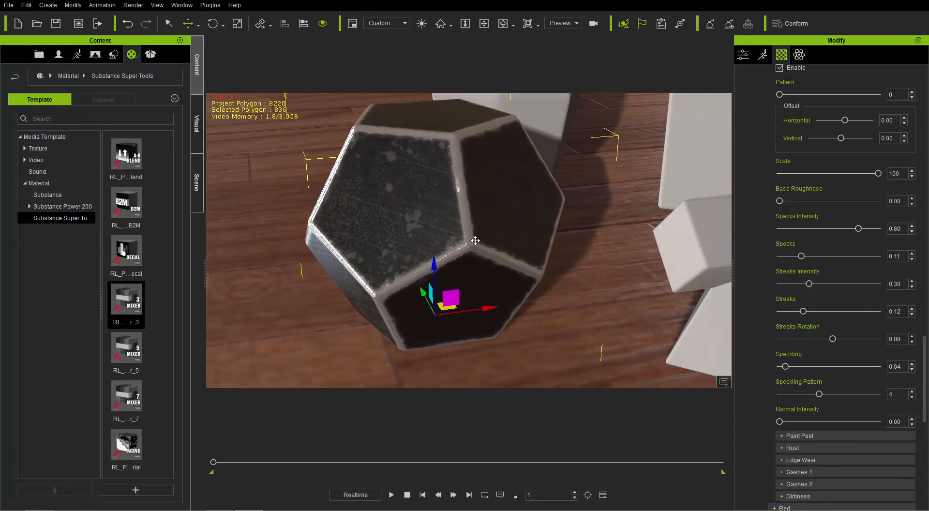
right_click_drag(501, 263, 504, 240)
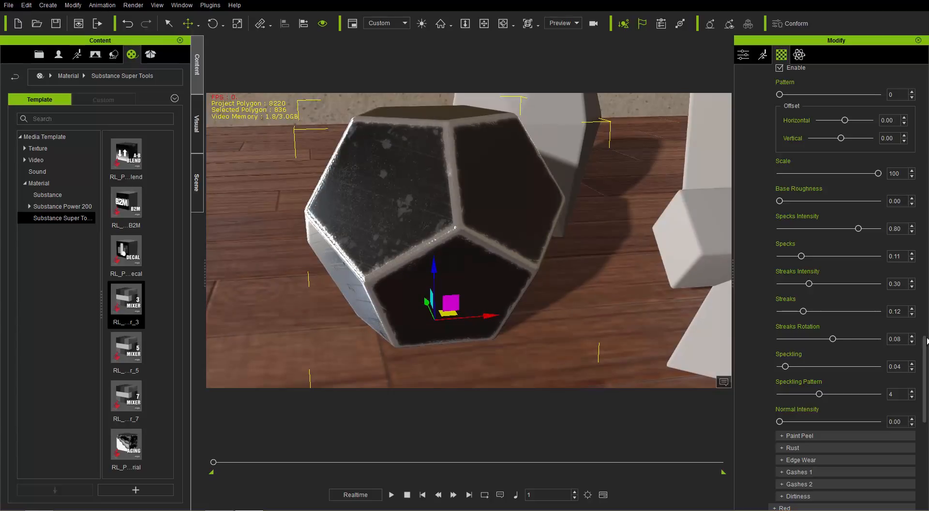
left_click_drag(925, 341, 925, 297)
left_click(821, 268)
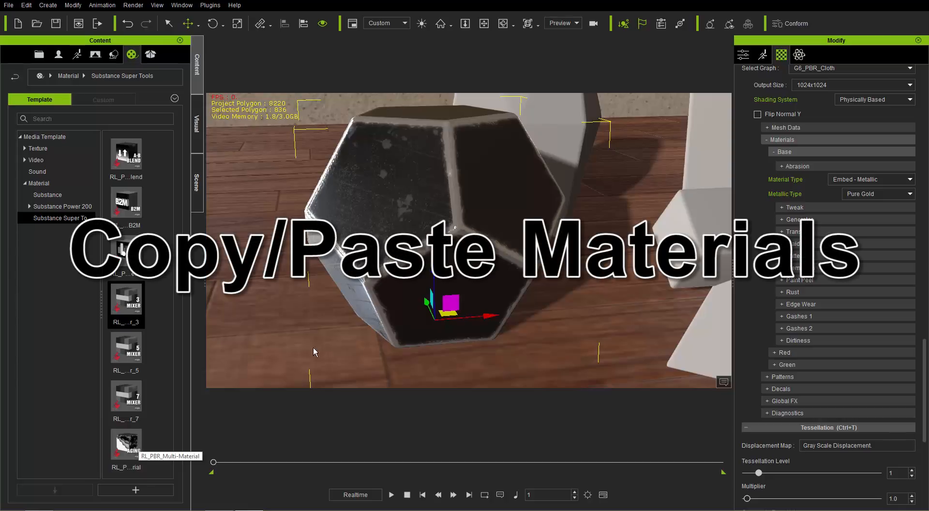
Copy the dodecahedron's material and apply it to the podium prop behind it
right_click_drag(476, 175, 503, 231)
middle_click_drag(501, 227, 472, 253)
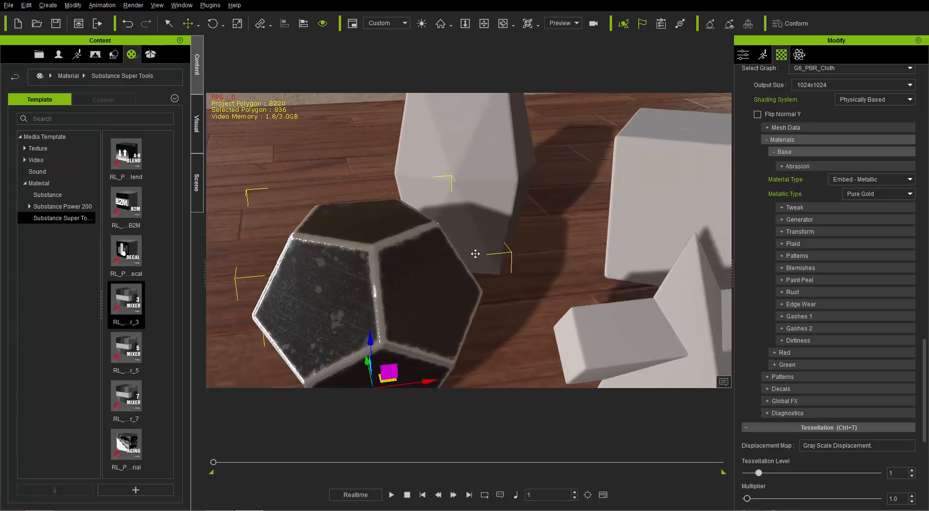
right_click_drag(472, 253, 484, 234)
middle_click_drag(472, 247, 456, 247)
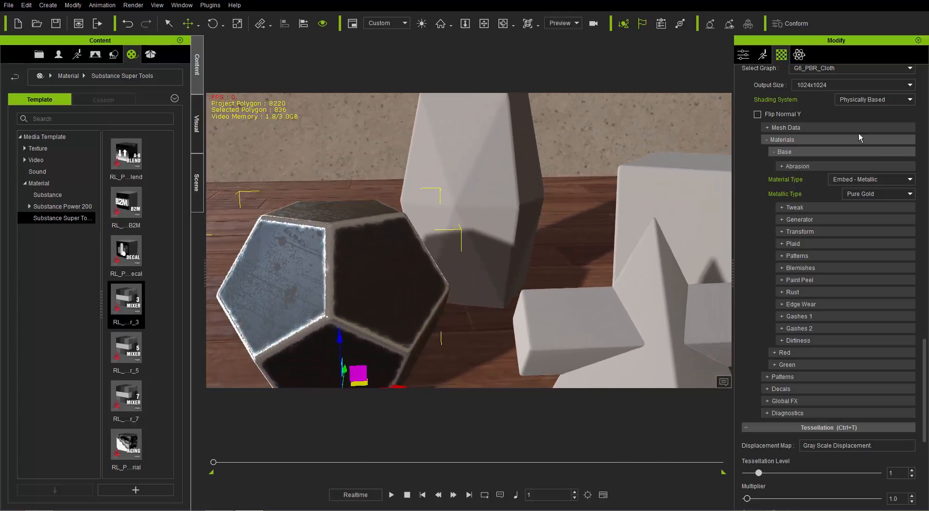
left_click_drag(925, 348, 923, 75)
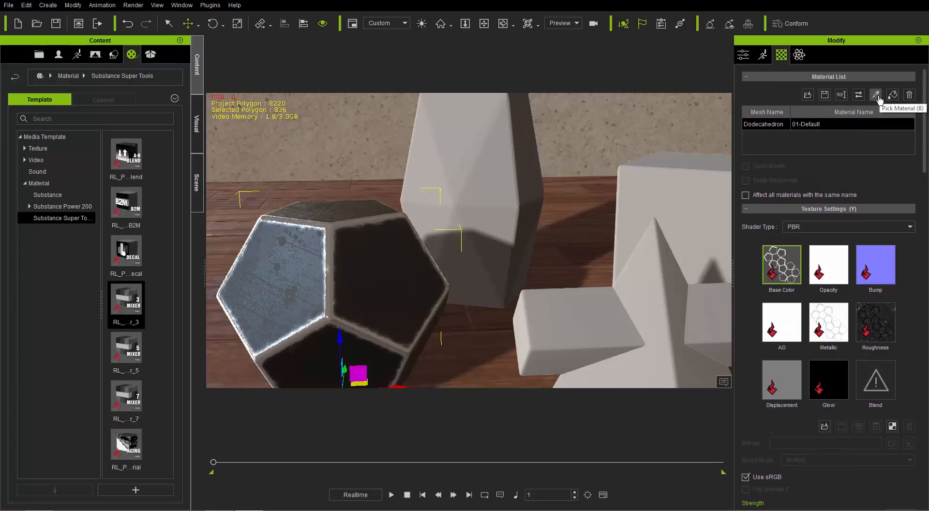
left_click(876, 95)
left_click(892, 95)
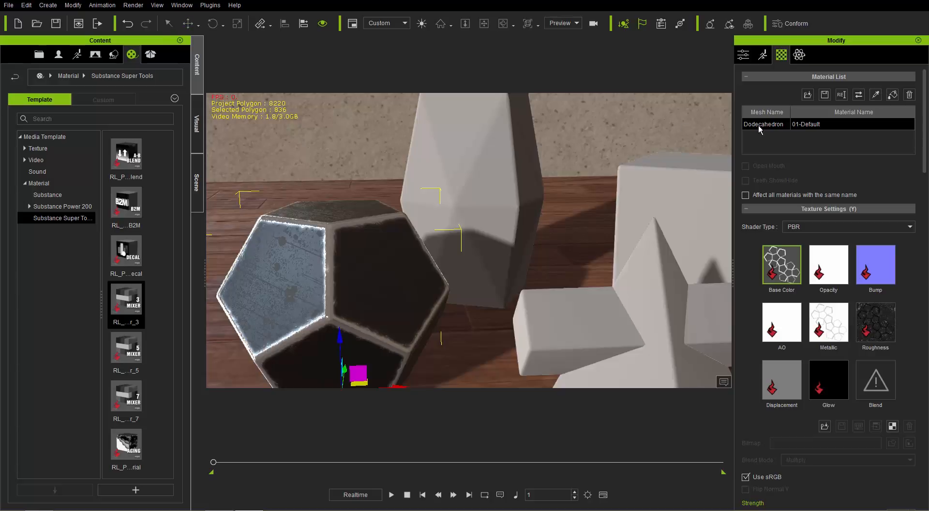
left_click(473, 147)
Inspect the pasted metal material on the podium's faces and edges from several angles
right_click_drag(515, 147, 524, 239)
middle_click_drag(524, 238, 525, 279)
right_click_drag(525, 280, 523, 178)
middle_click_drag(523, 178, 483, 226)
right_click_drag(573, 259, 499, 259)
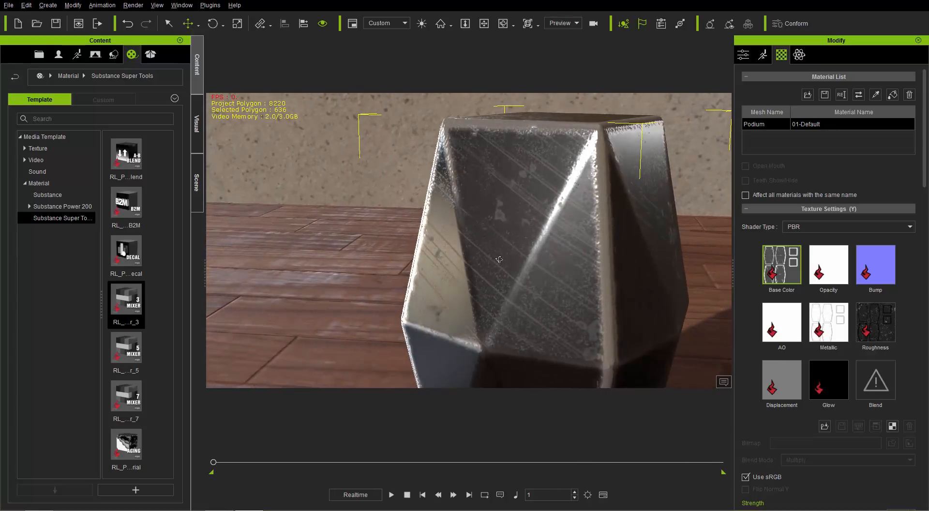
middle_click_drag(605, 296, 593, 251)
right_click_drag(492, 283, 562, 208)
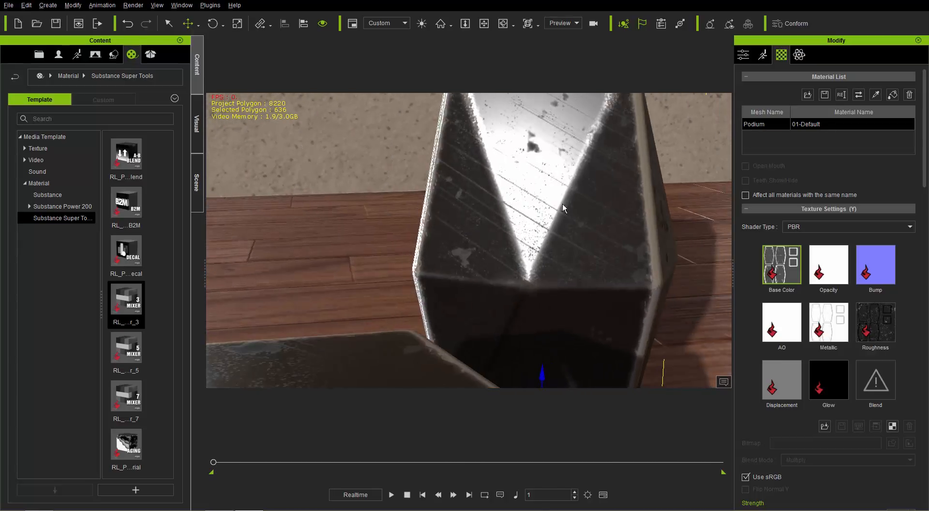
middle_click_drag(507, 193, 507, 265)
right_click_drag(508, 265, 569, 144)
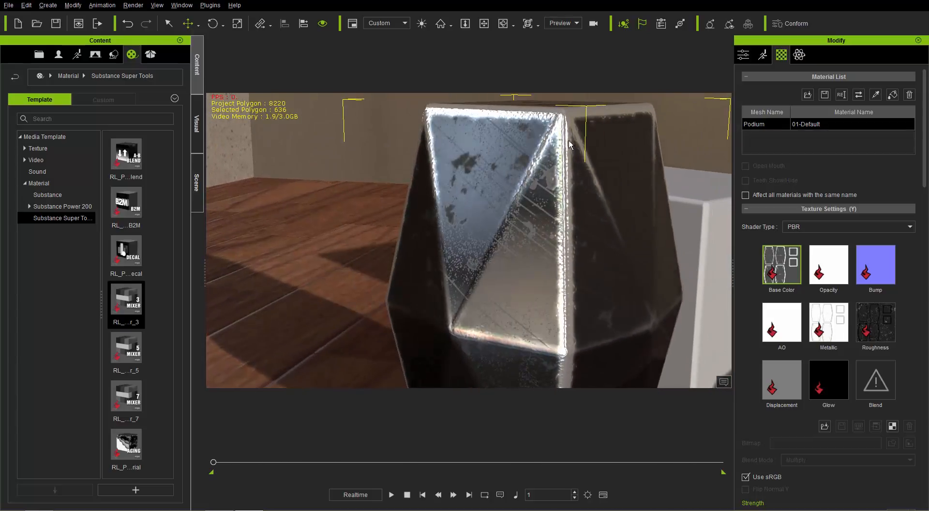
right_click_drag(633, 180, 543, 227)
scroll(590, 207, "down", 5)
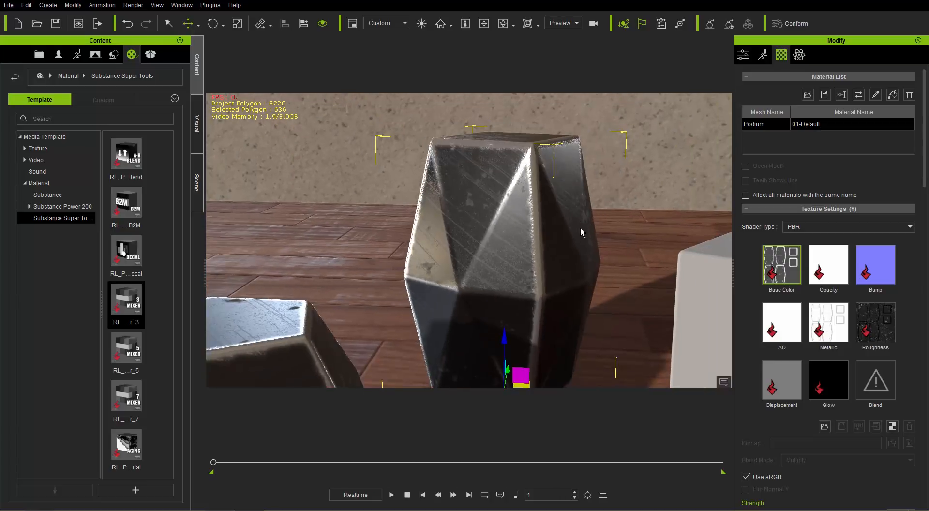
Set the Metallic Type of the podium's Base material to Faceted
left_click_drag(924, 177, 923, 447)
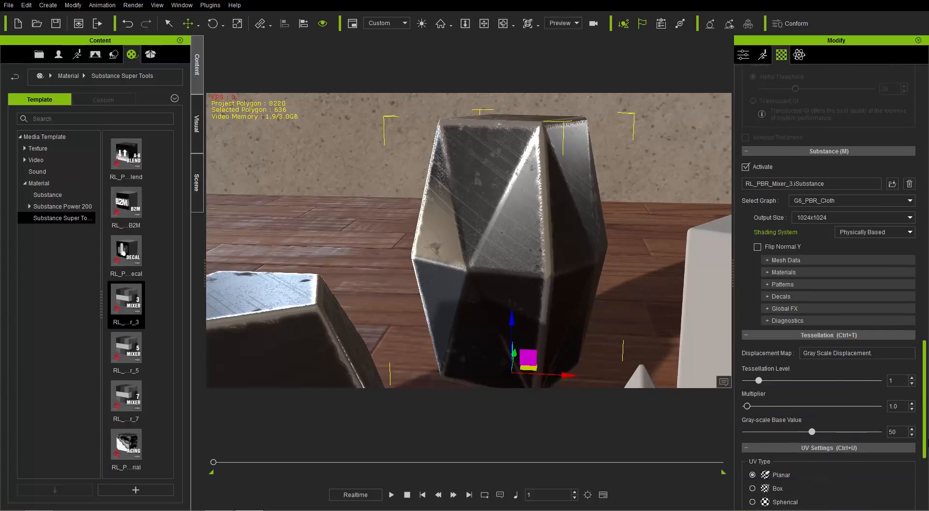
left_click(796, 271)
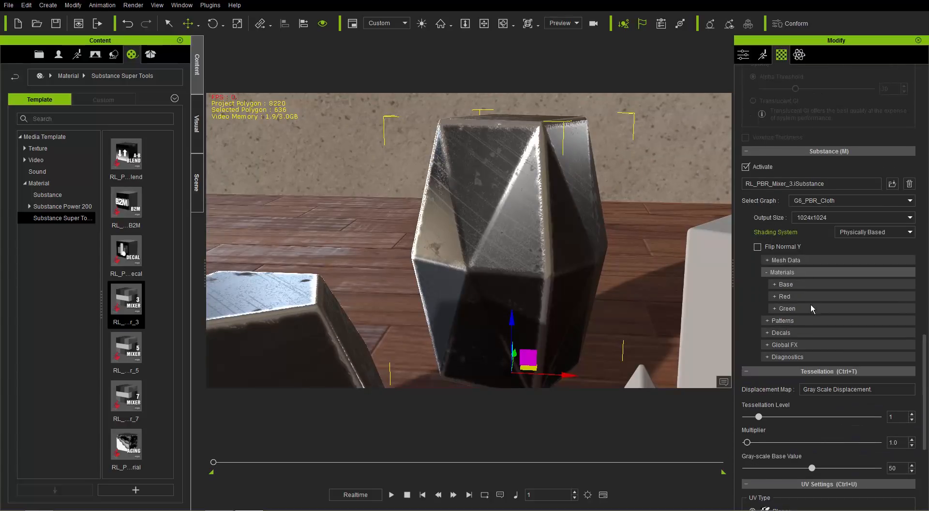
left_click(795, 283)
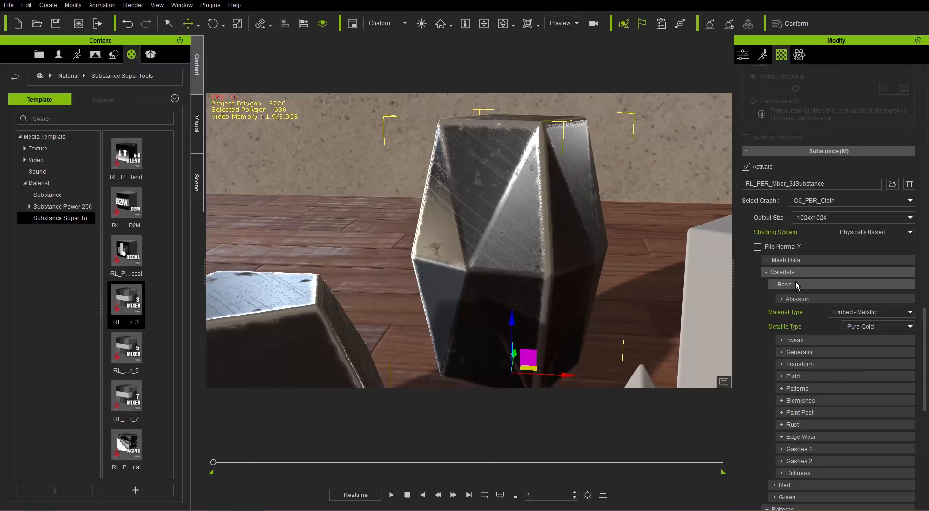
left_click(864, 328)
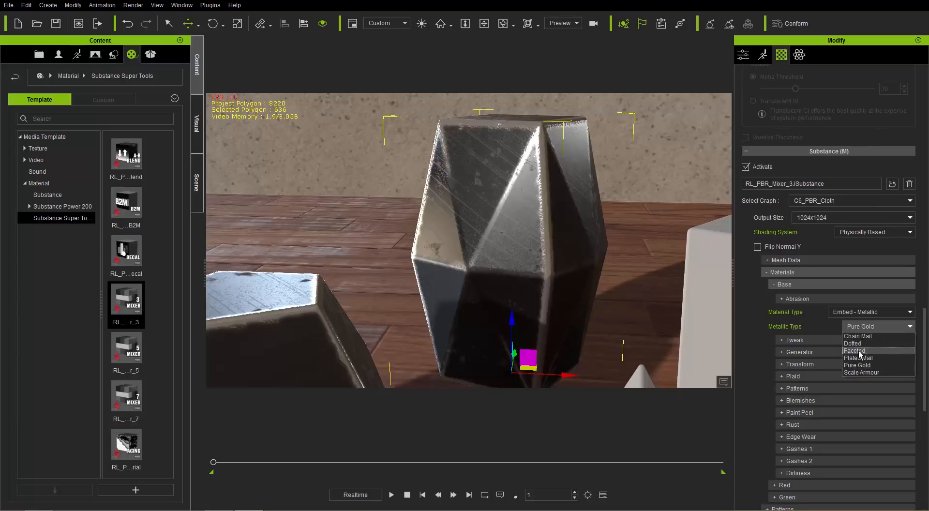
left_click(860, 351)
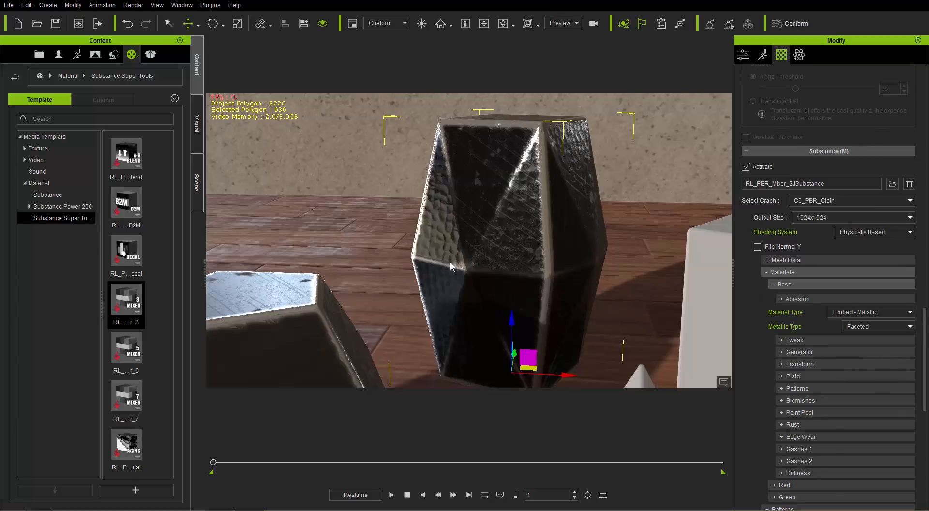
Set the Base material's Tweak color Luminosity to 0.46 and Saturation to 0.47 for a gold tint on the podium
left_click_drag(448, 265, 476, 256, "alt")
left_click(811, 339)
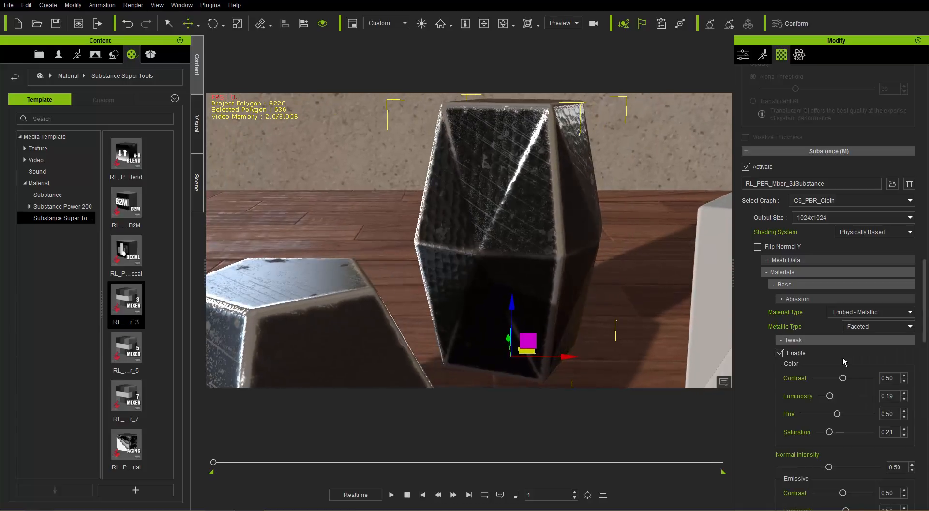
left_click_drag(840, 399, 840, 395)
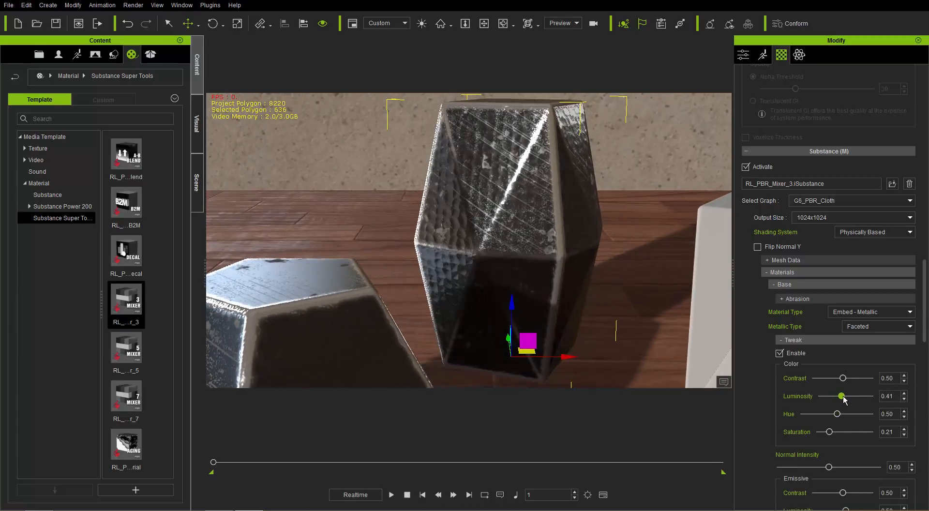
left_click_drag(829, 431, 843, 436)
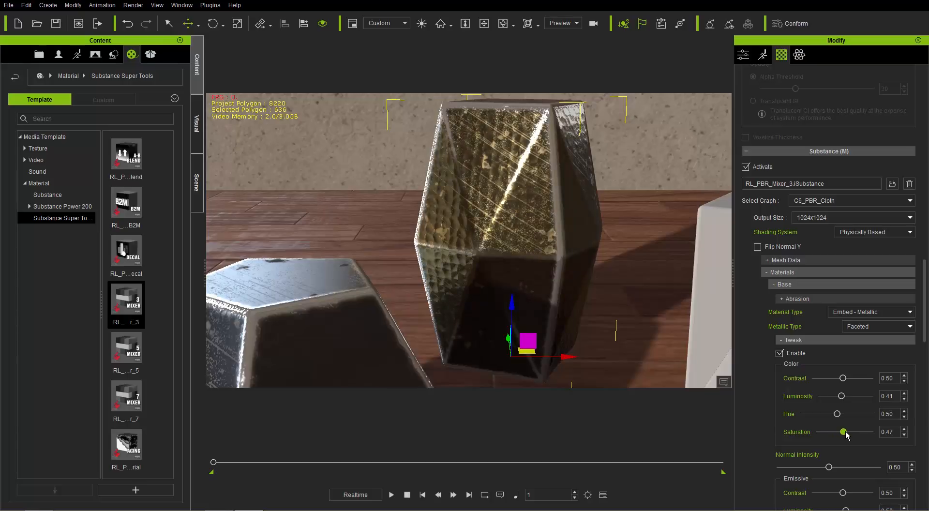
left_click_drag(841, 396, 844, 396)
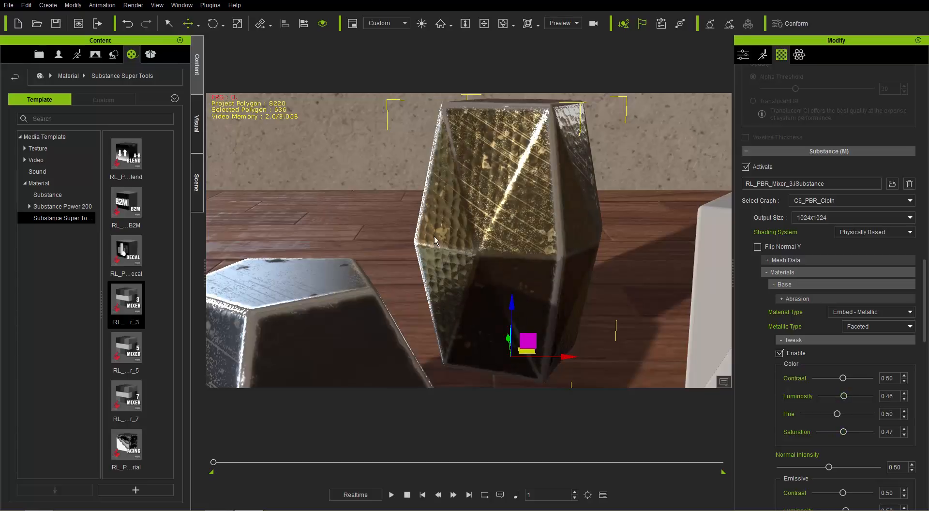
Disable Abrasion and Blemishes for the podium's Base material
mouse_move(473, 225)
right_mouse_down()
mouse_move(576, 230)
mouse_move(491, 241)
mouse_move(478, 227)
right_mouse_up()
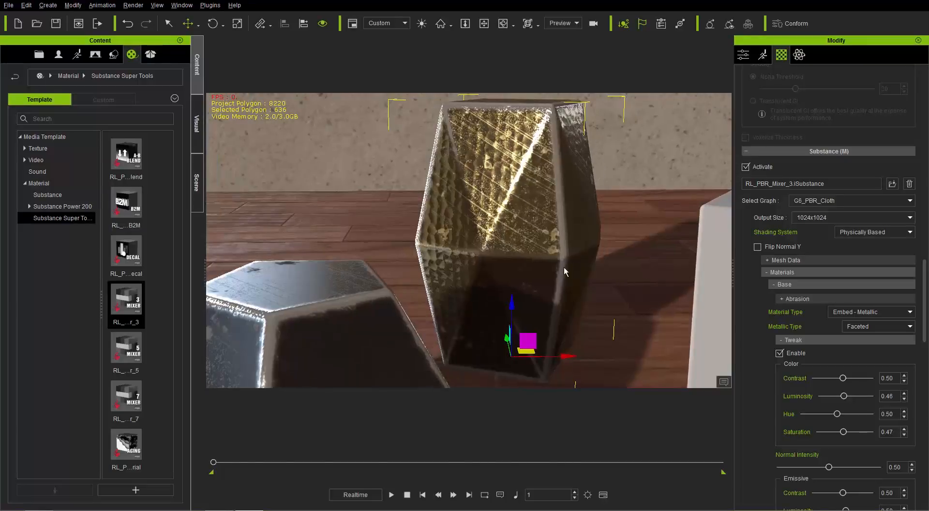
left_click(785, 296)
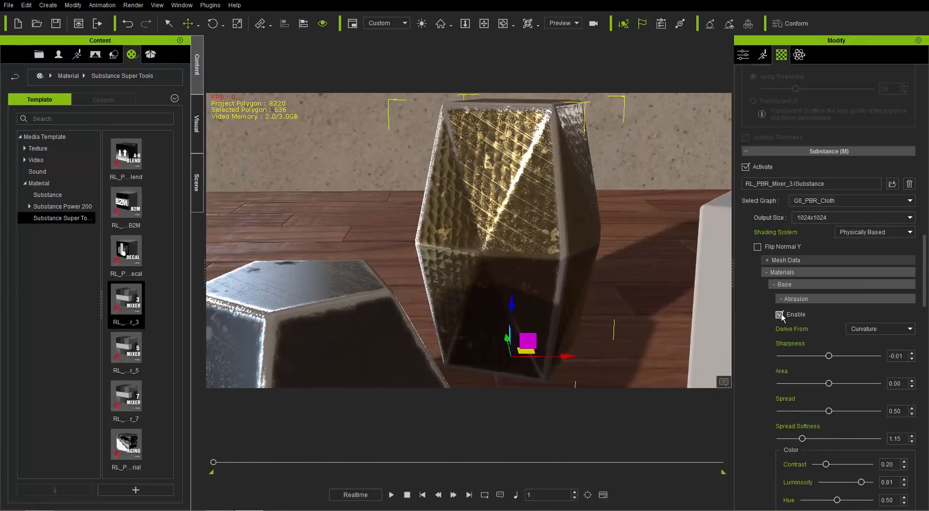
left_click(780, 315)
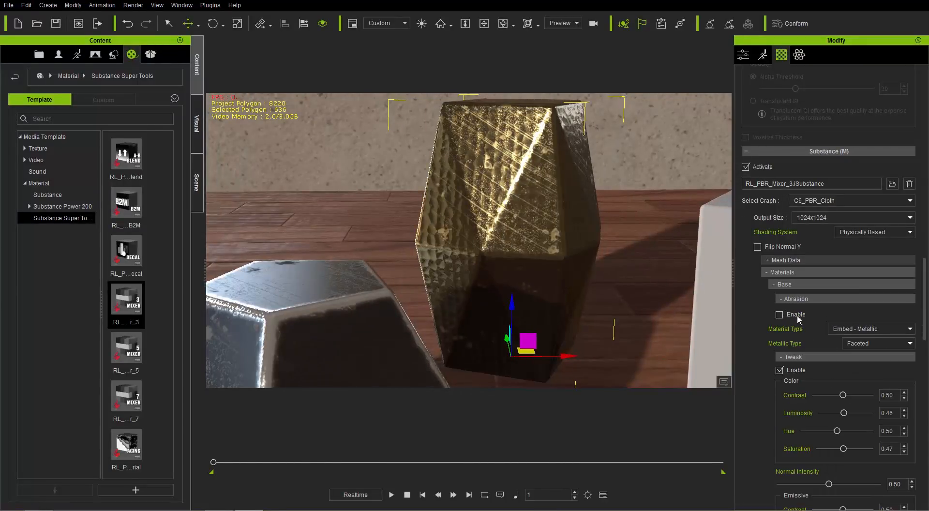
left_click(785, 298)
left_click(790, 339)
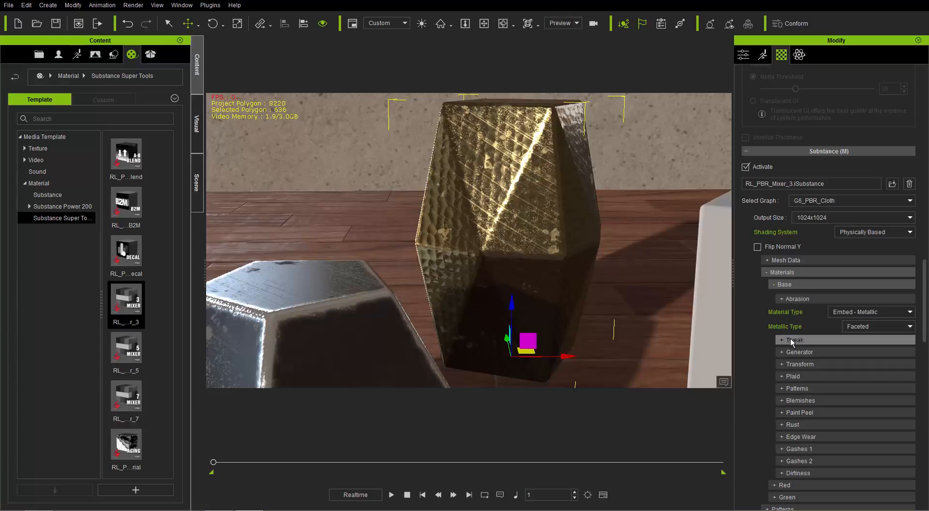
left_click(794, 401)
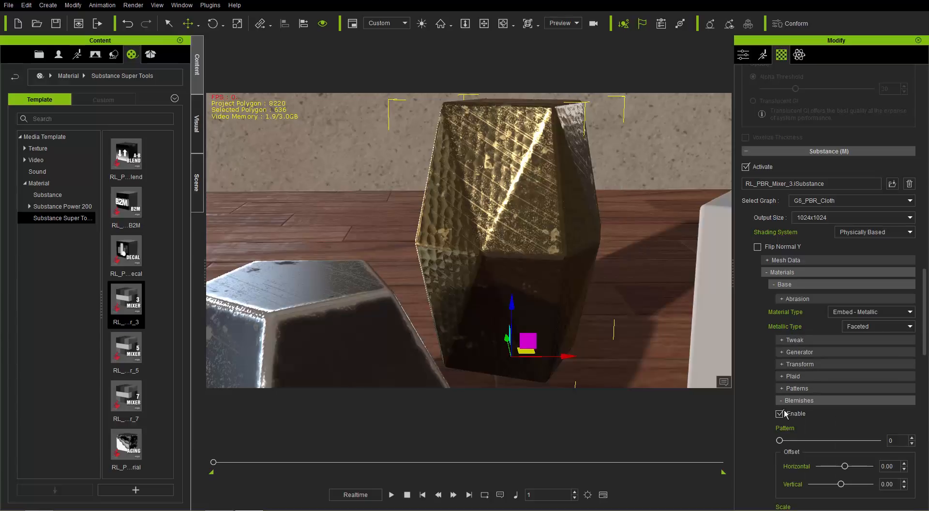
left_click(778, 413)
right_click_drag(454, 254, 504, 295)
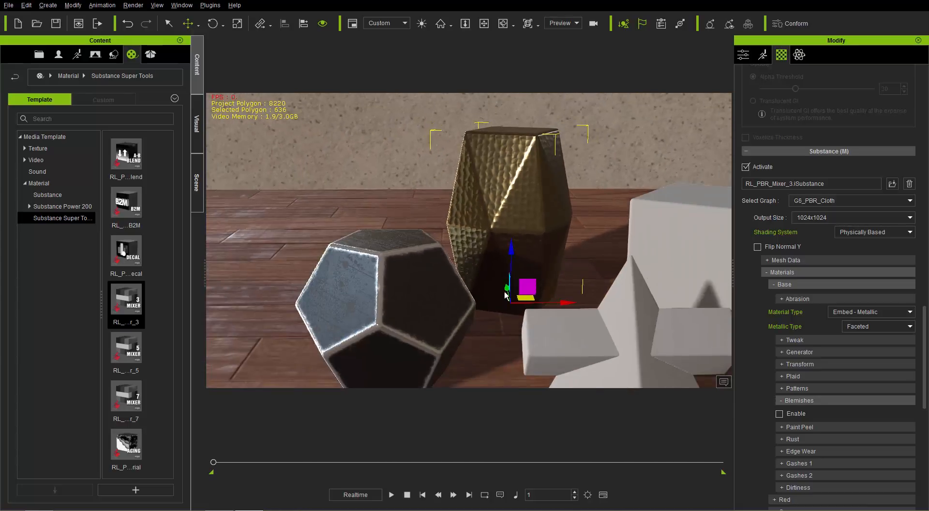
Set the Base material's Tweak Normal Intensity to 0.71 and inspect the podium's faceted surface
left_click(806, 339)
scroll(822, 387, "down", 3)
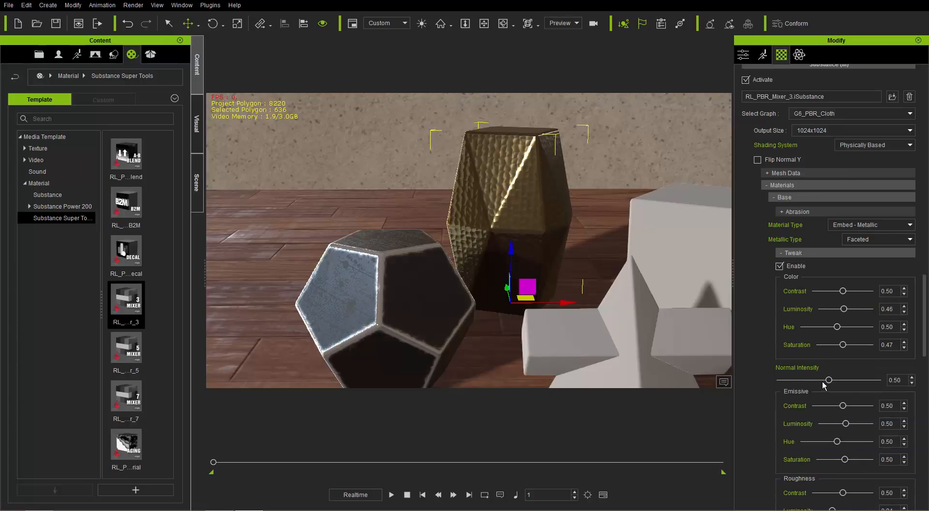
scroll(522, 263, "up", 5)
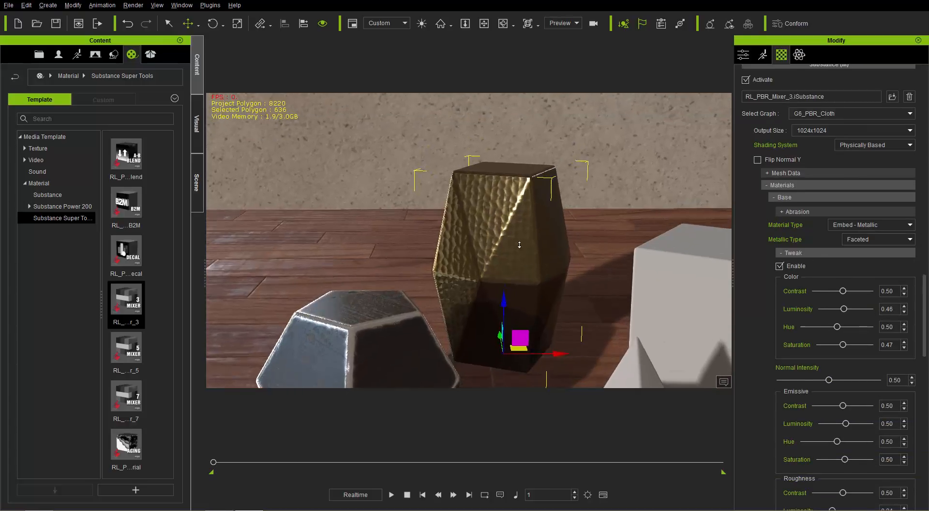
left_click_drag(834, 382, 846, 380)
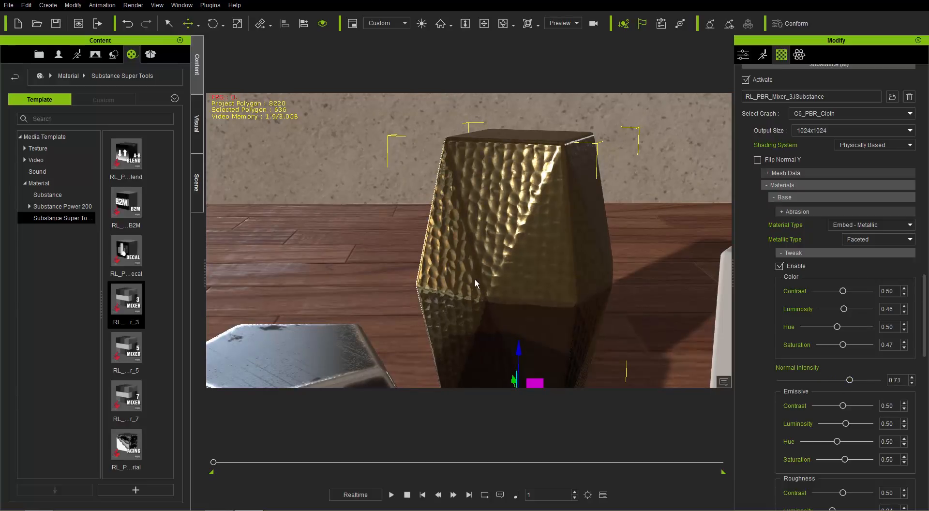
mouse_move(475, 284)
right_mouse_down()
mouse_move(629, 273)
mouse_move(490, 298)
mouse_move(444, 279)
mouse_move(472, 284)
right_mouse_up()
middle_click_drag(471, 284, 476, 254)
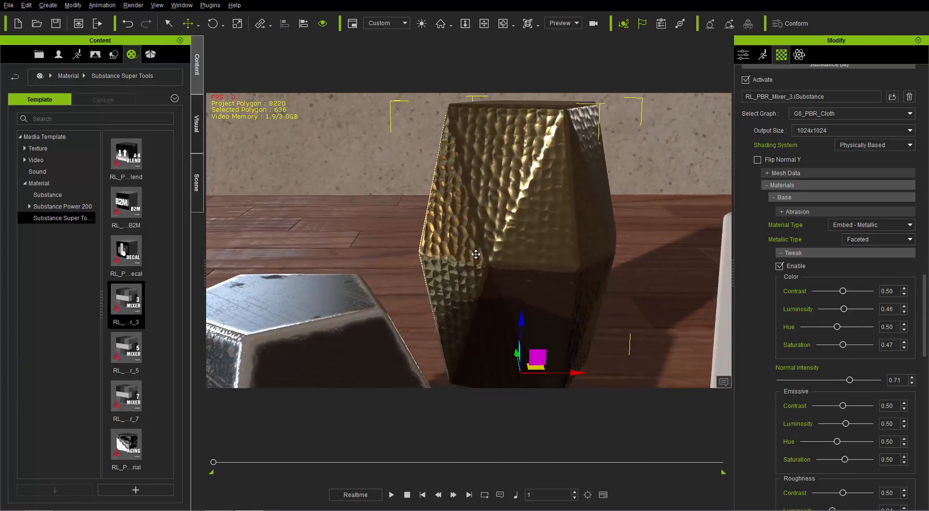
Review the Material Type options of the podium's Base material without changing them, and collapse the Tweak settings
scroll(476, 261, "down", 2)
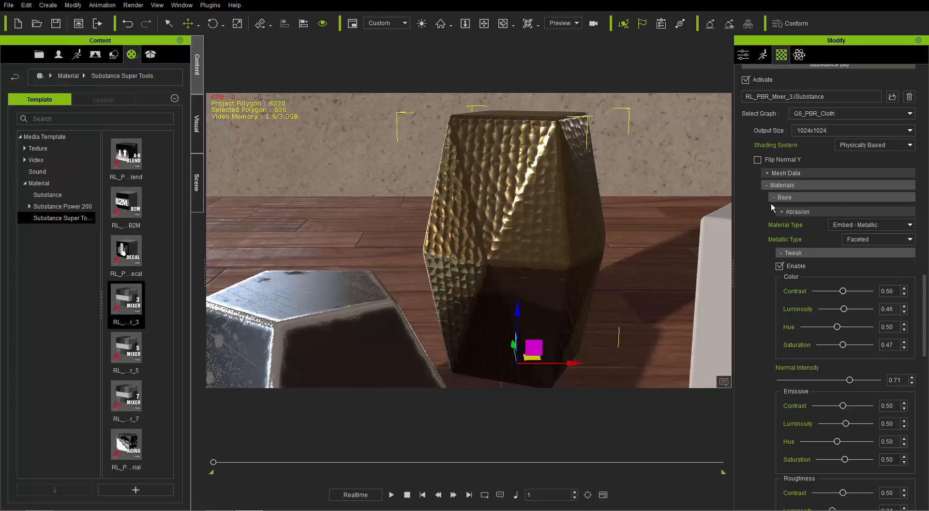
left_click(861, 224)
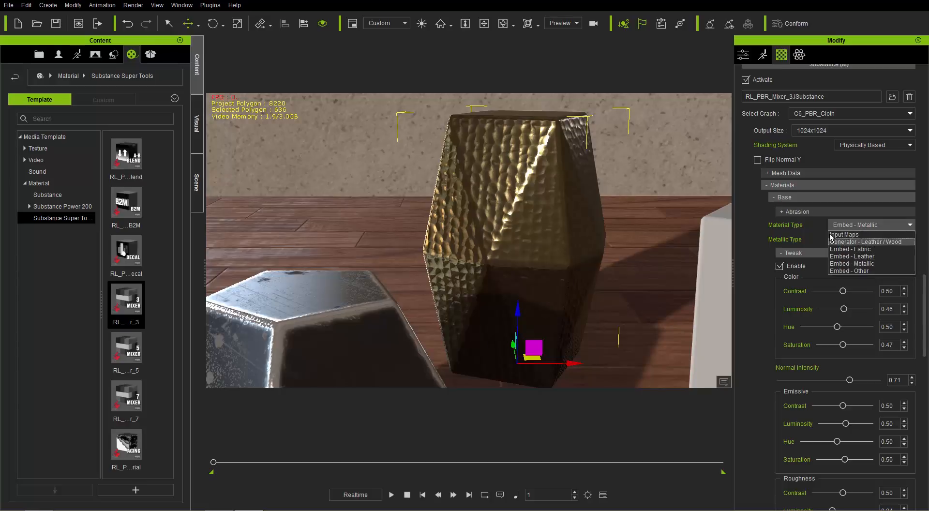
left_click(753, 224)
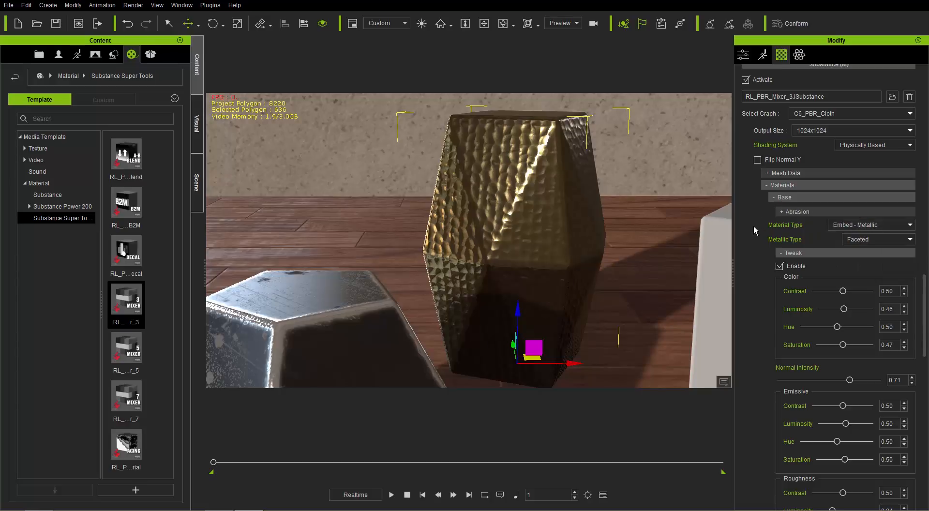
left_click(793, 257)
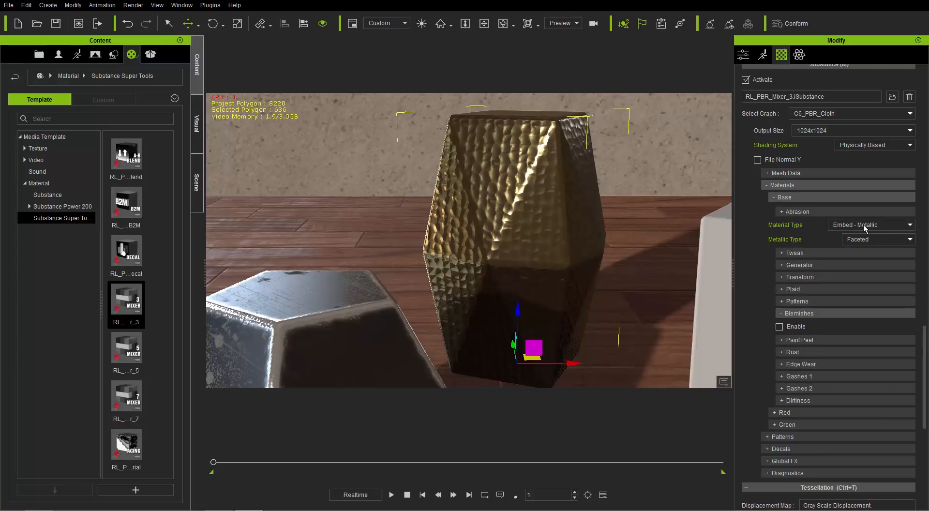
Add the Plane_003 quad mesh prop from the 3D Blocks library to the scene
scroll(543, 215, "down", 4)
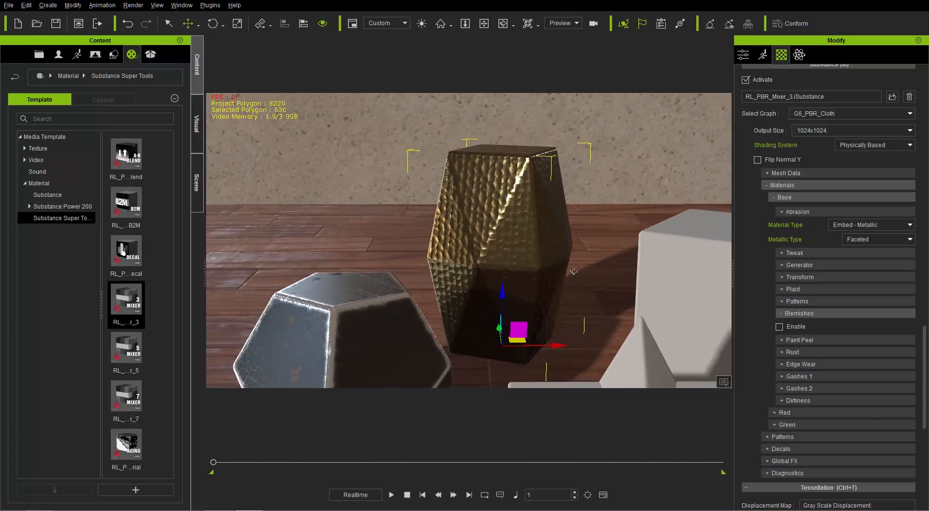
right_click_drag(574, 271, 549, 272)
scroll(550, 271, "down", 2)
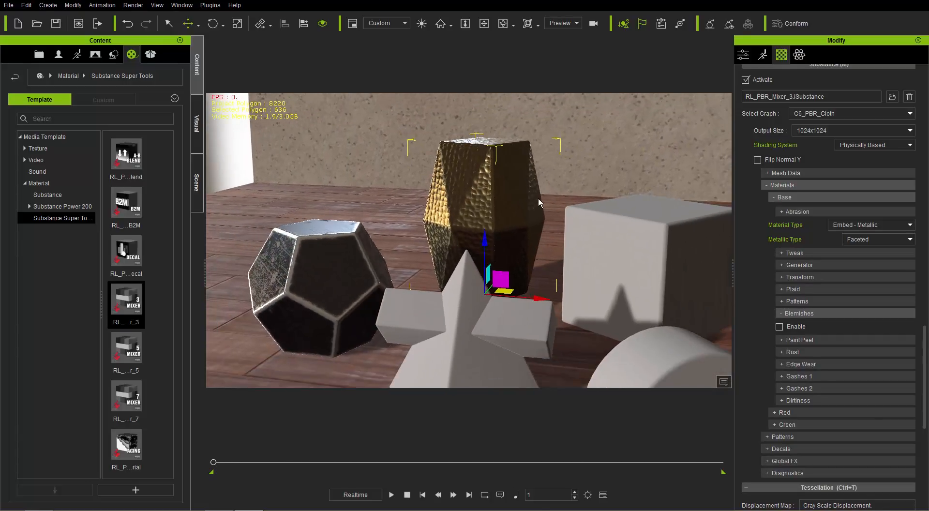
right_click_drag(538, 198, 528, 226)
scroll(529, 226, "down", 1)
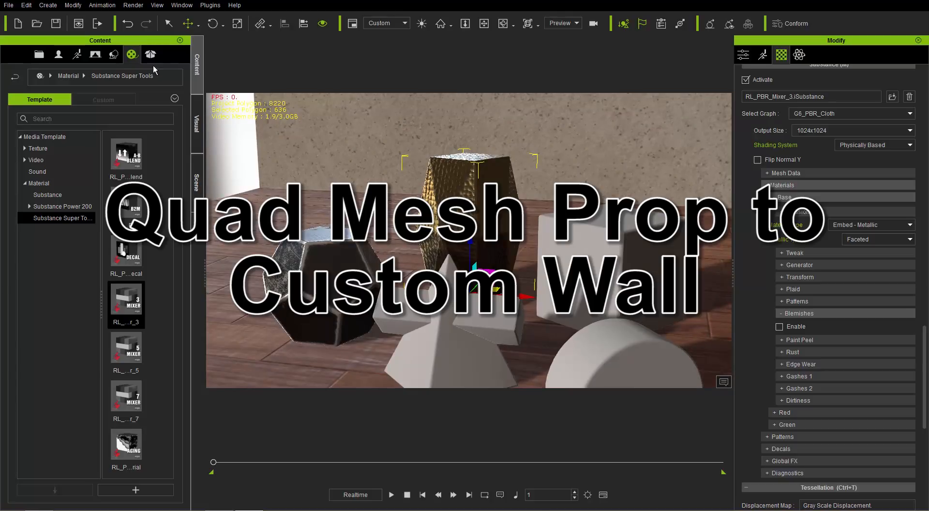
left_click(113, 54)
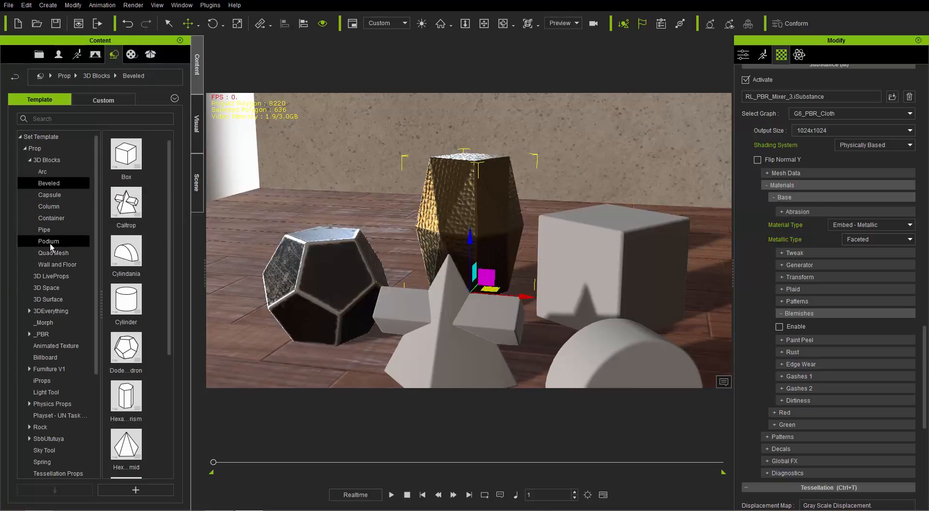
left_click(57, 252)
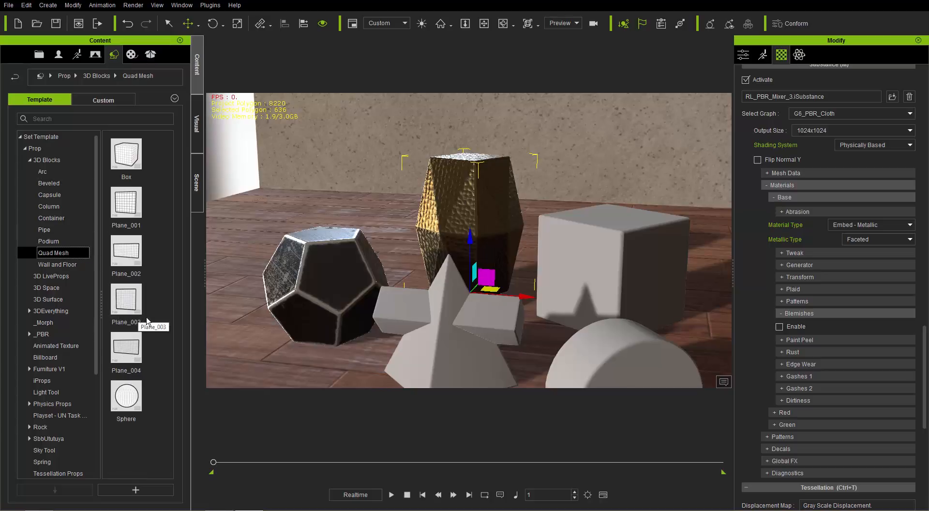
right_click_drag(402, 254, 210, 283)
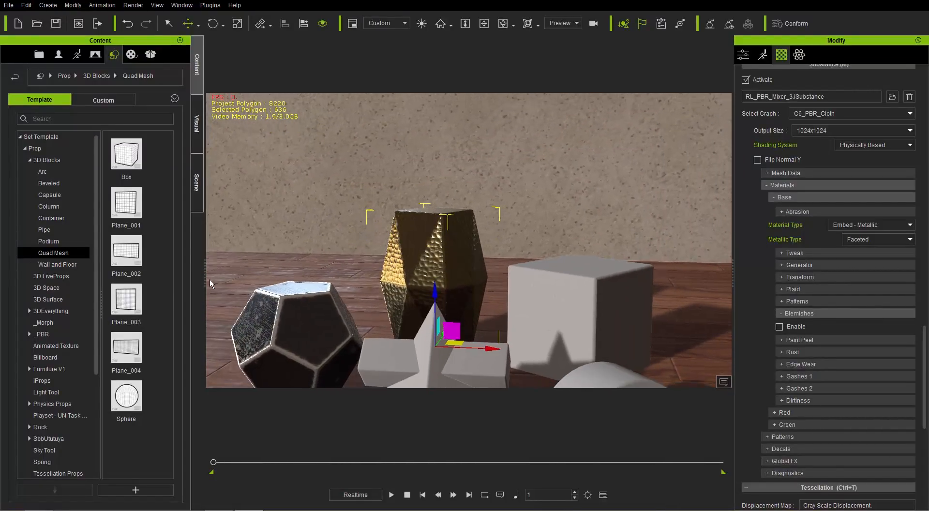
double_click(130, 306)
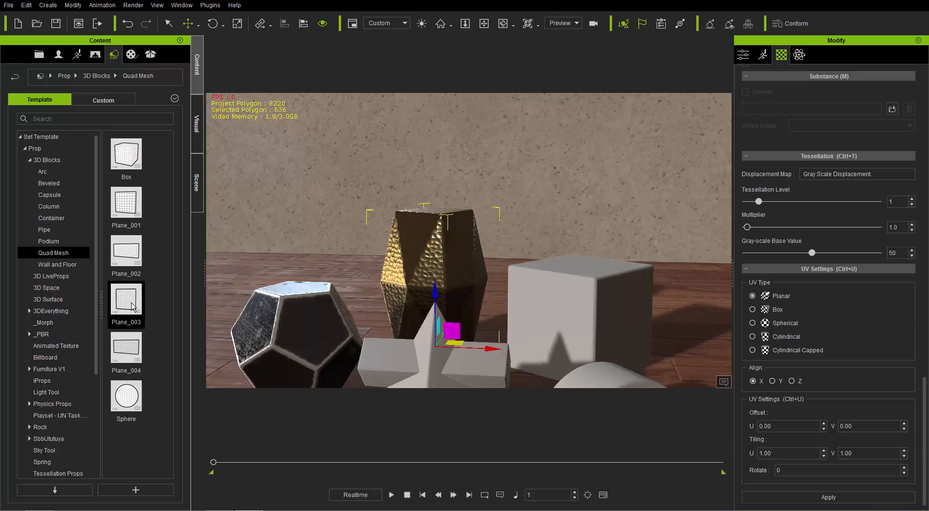
Move the plane back behind the other props, close to the rear wall
scroll(454, 256, "down", 3)
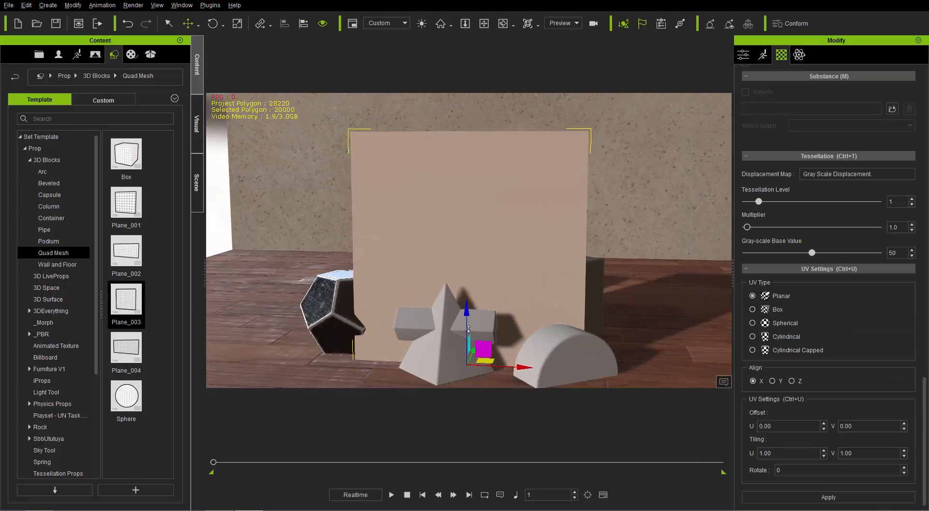
right_click_drag(483, 300, 417, 327)
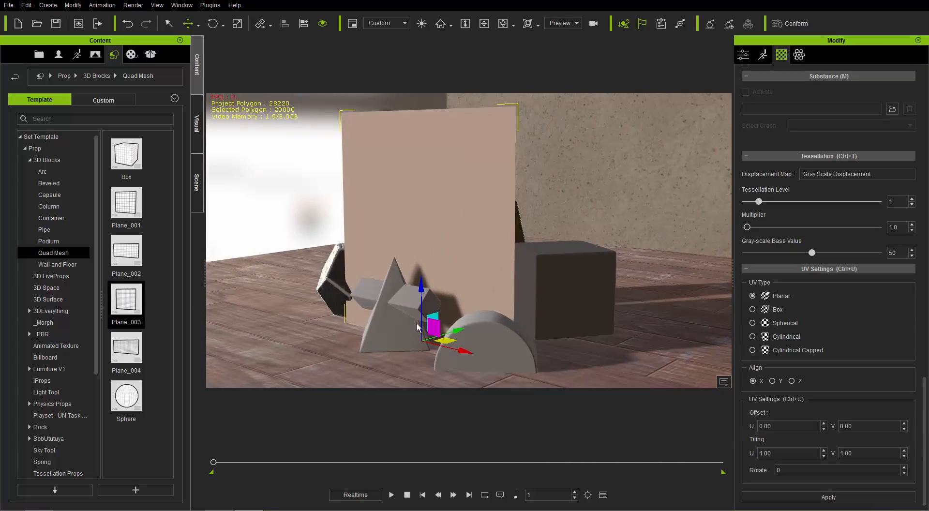
left_click_drag(463, 328, 706, 206)
middle_click_drag(640, 218, 465, 292)
right_click_drag(465, 292, 599, 318)
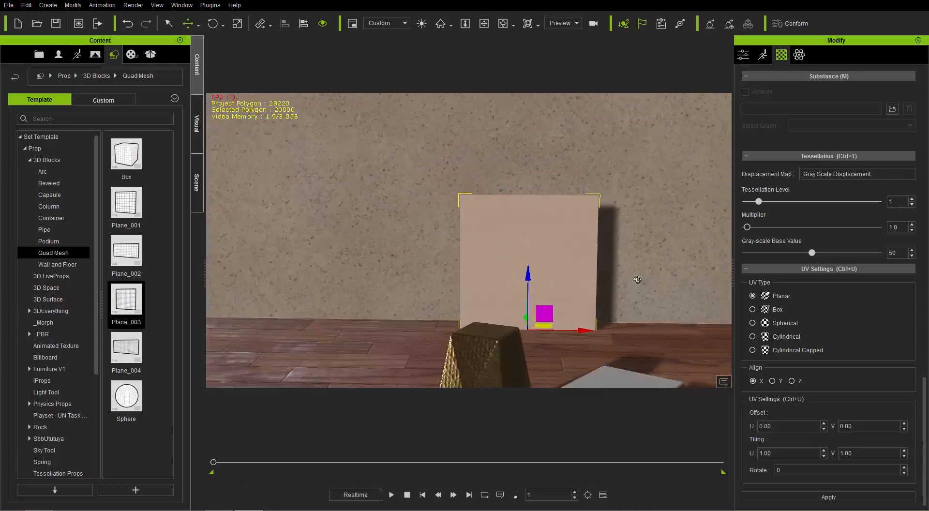
scroll(585, 237, "up", 4)
middle_click_drag(572, 325, 531, 311)
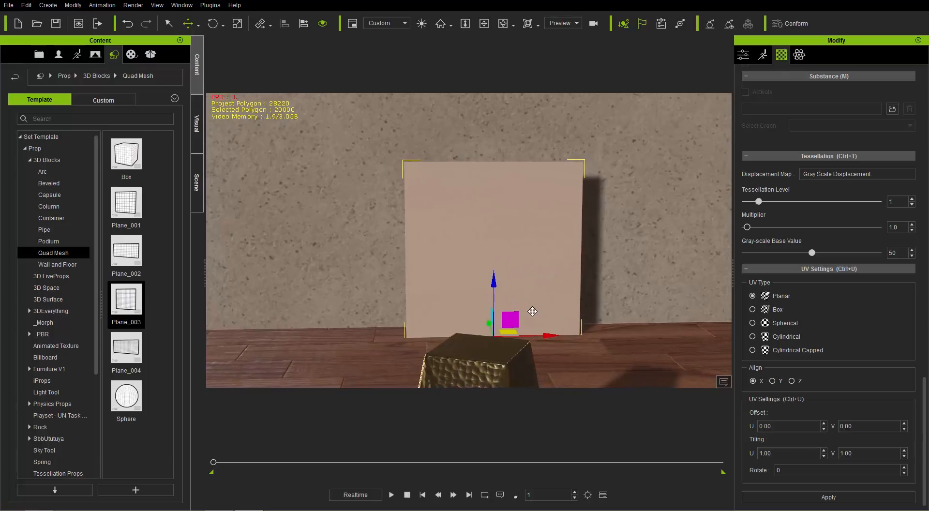
Scale the plane up uniformly, and widen it along X until it covers the rear wall
key("r")
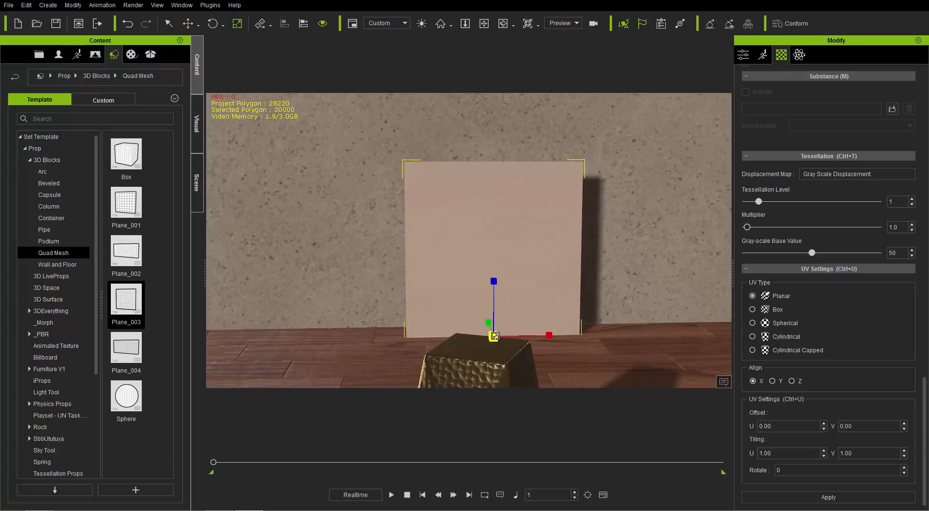
left_click_drag(494, 335, 570, 199)
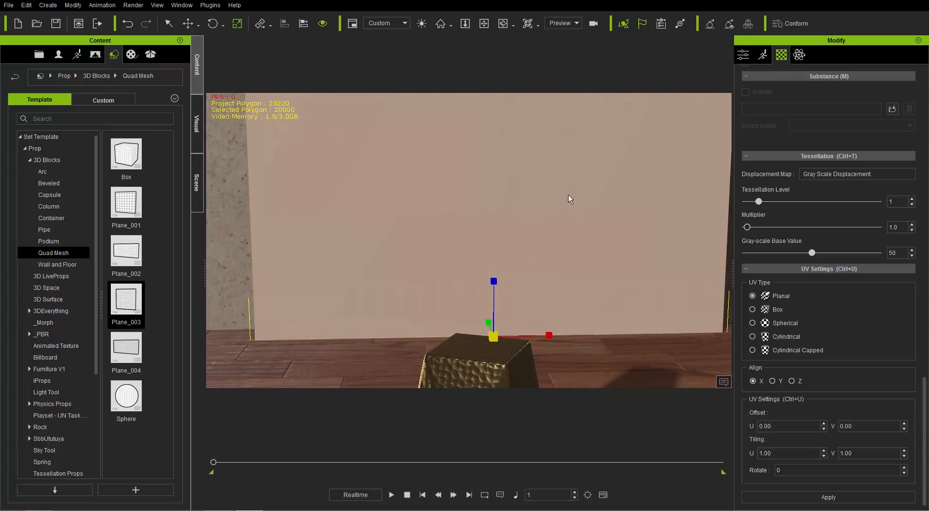
scroll(552, 259, "down", 5)
middle_click_drag(548, 229, 561, 359)
scroll(561, 359, "down", 2)
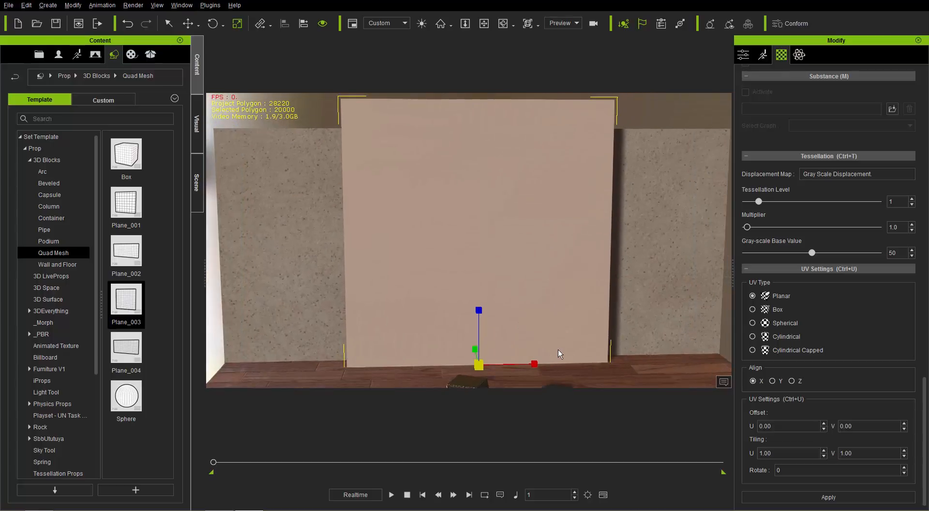
middle_click_drag(534, 323, 528, 313)
mouse_move(465, 292)
left_mouse_down()
mouse_move(464, 320)
mouse_move(468, 304)
left_mouse_up()
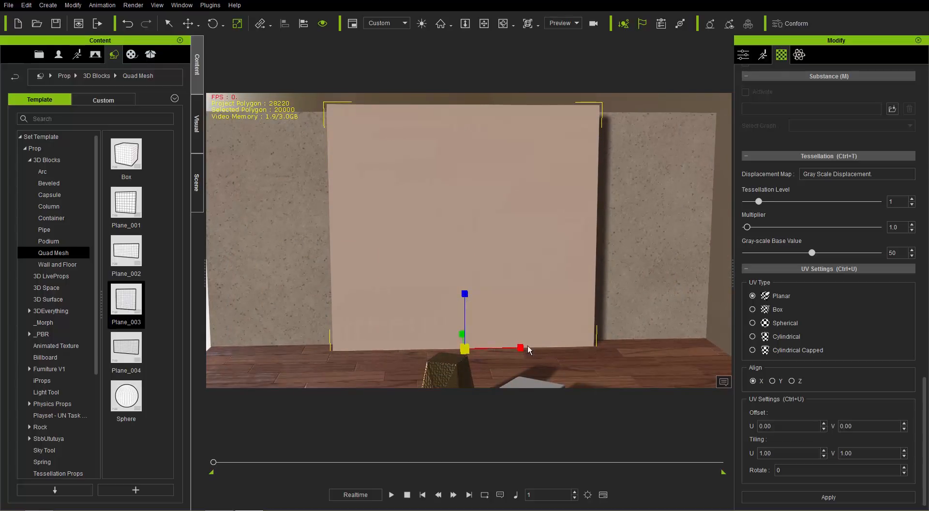
left_click_drag(527, 345, 585, 338)
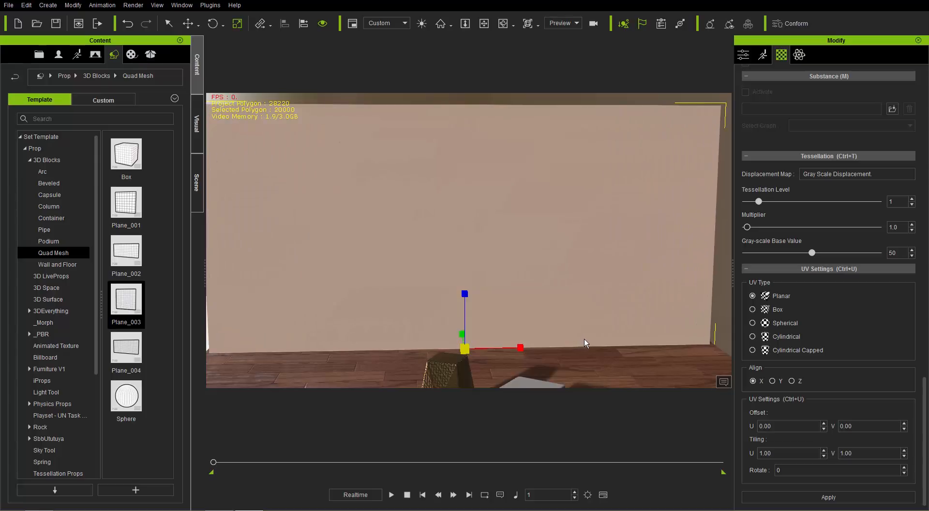
right_click_drag(555, 300, 435, 282)
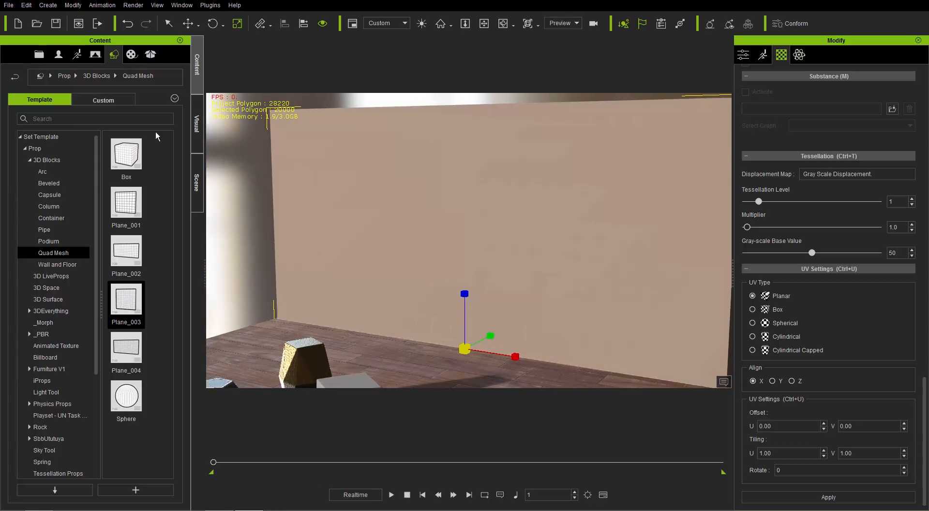
Apply the RL_PBR_Mixer_3 substance to the plane and enable Use Inputs in its Mesh Data settings
left_click(131, 57)
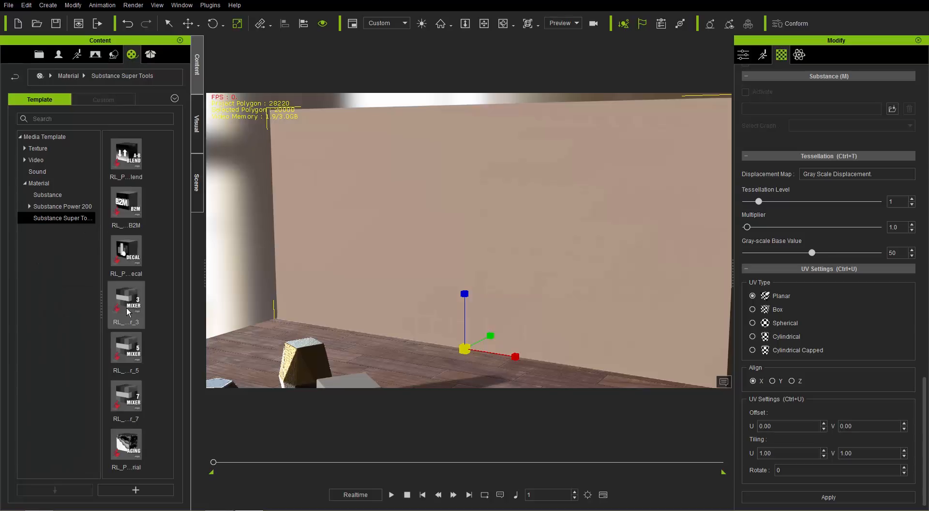
left_click_drag(129, 311, 490, 263)
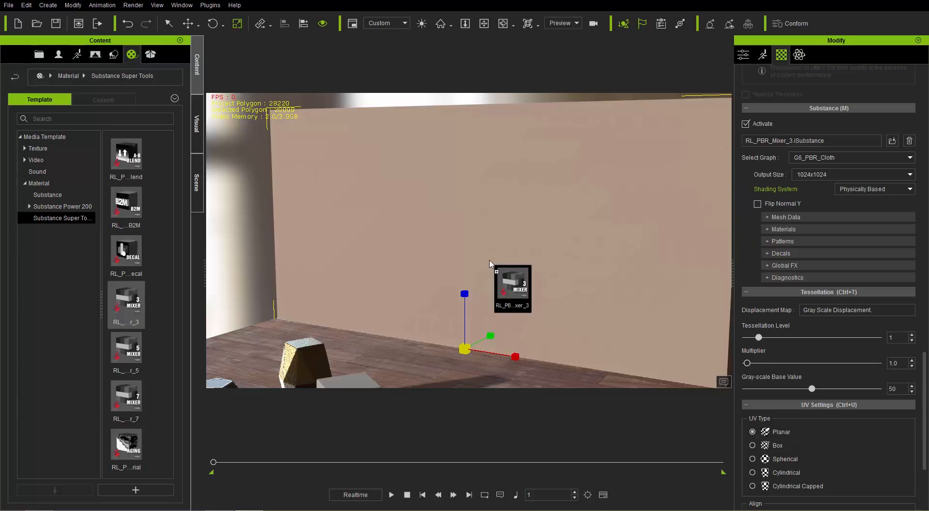
left_click(798, 218)
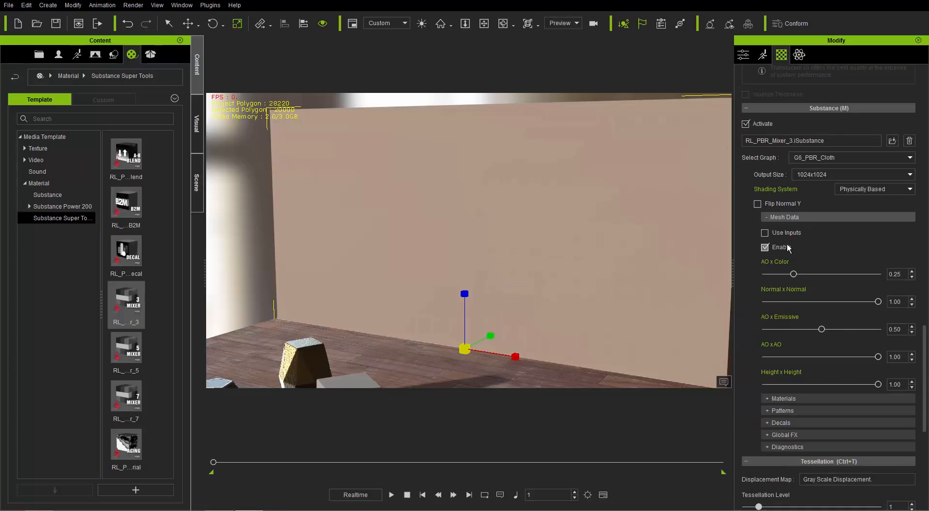
left_click(784, 234)
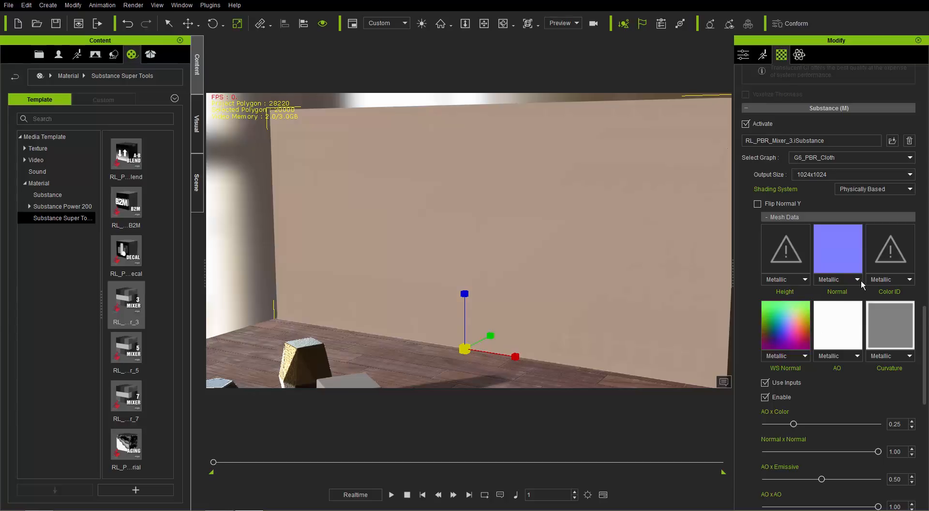
left_click(795, 217)
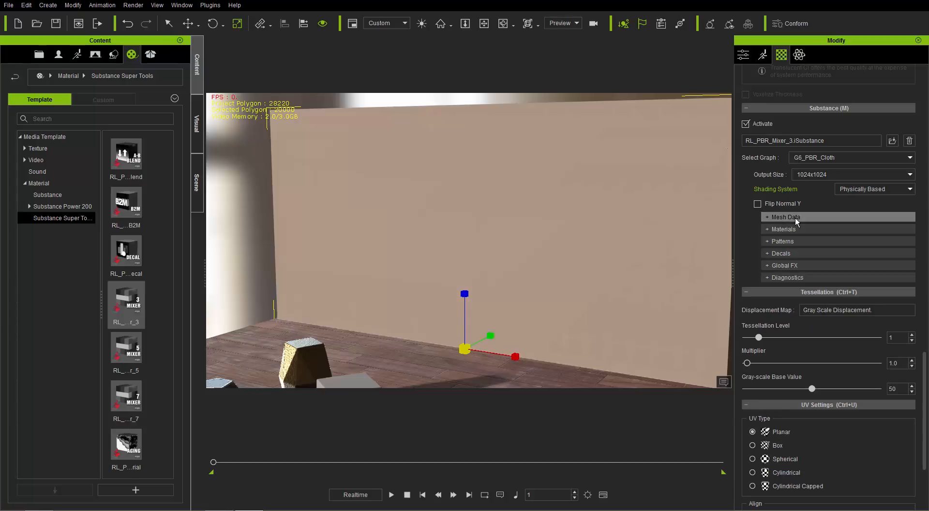
Load the Relif_D image from the Relif folder as the Base material's Base Color map on the plane
left_click(788, 230)
left_click(789, 241)
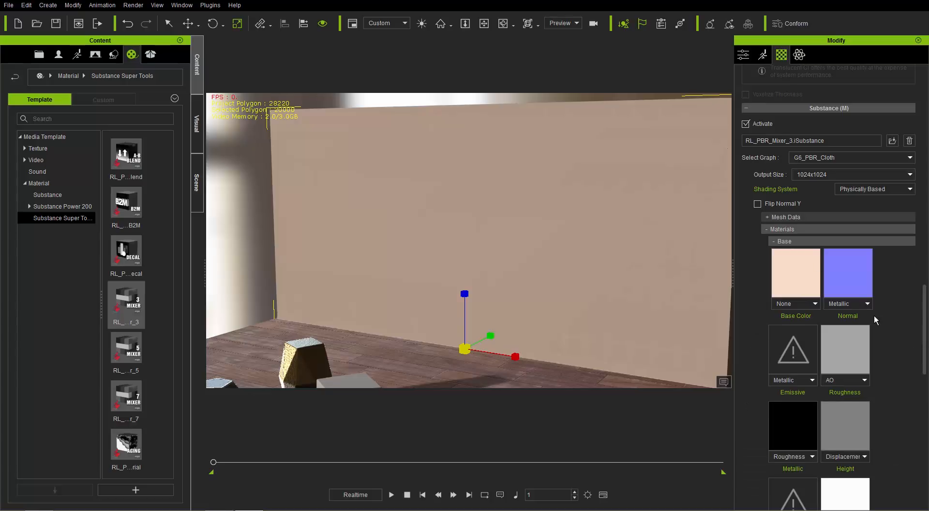
mouse_move(924, 307)
left_mouse_down()
mouse_move(924, 317)
mouse_move(924, 302)
left_mouse_up()
double_click(794, 304)
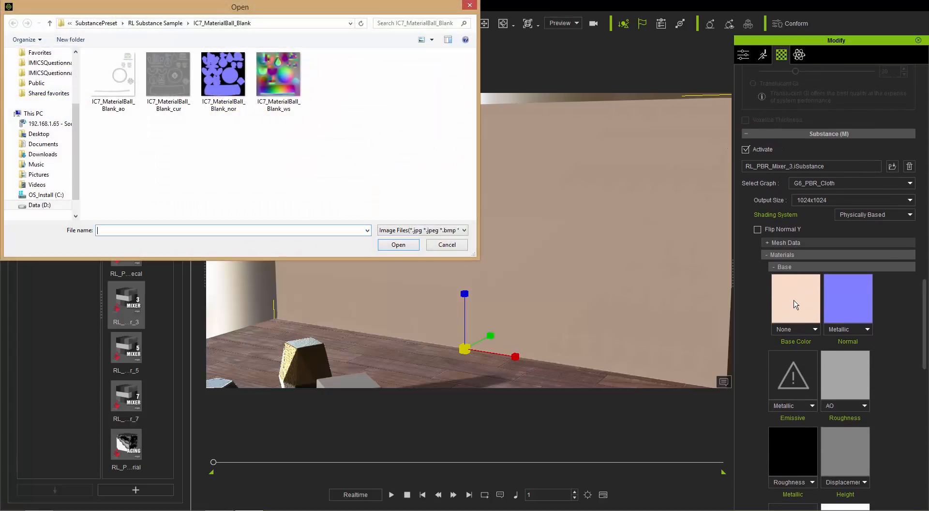
left_click(63, 205)
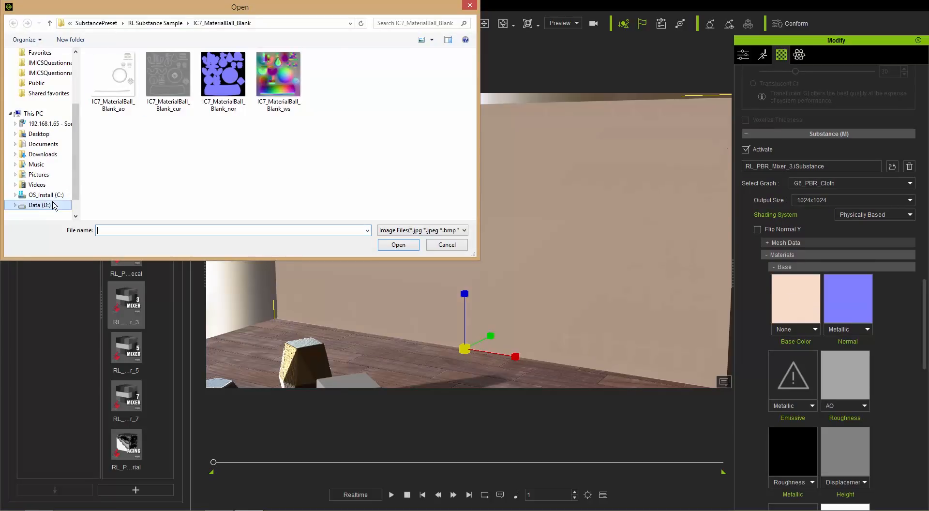
double_click(261, 177)
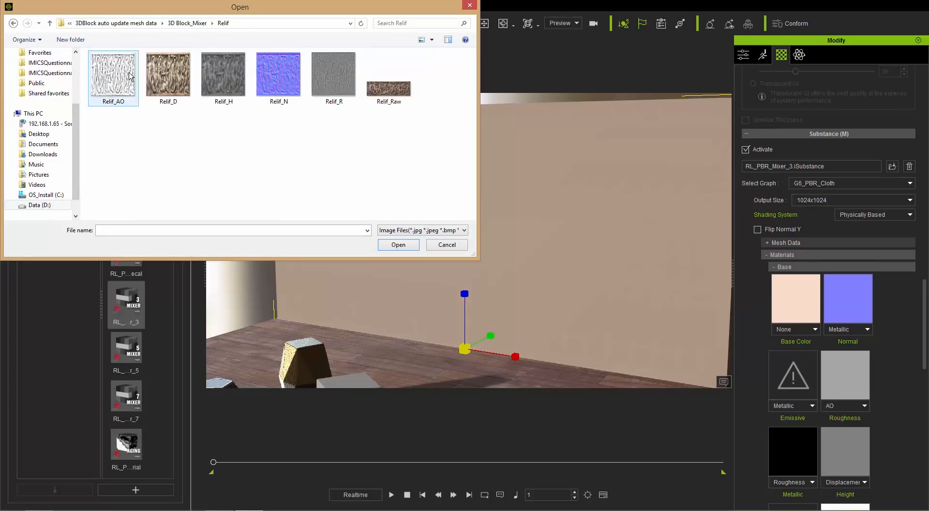
double_click(168, 75)
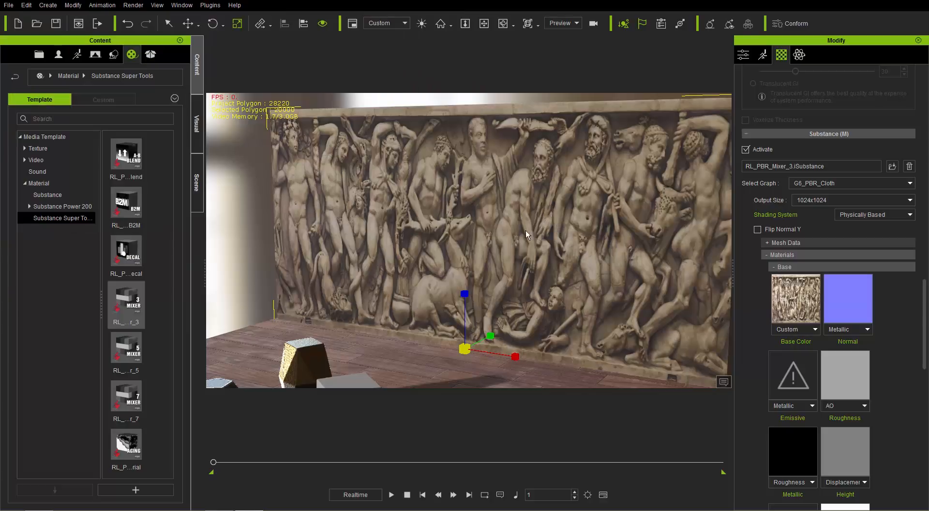
Load Relif_N as the Base material's Normal map and Relif_R as its Roughness map
right_click_drag(526, 230, 498, 263)
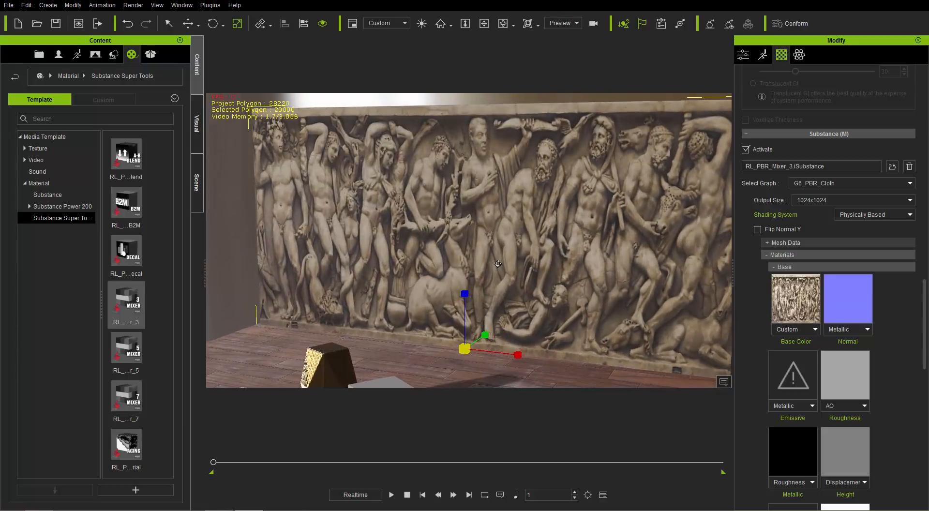
middle_click_drag(497, 263, 487, 251)
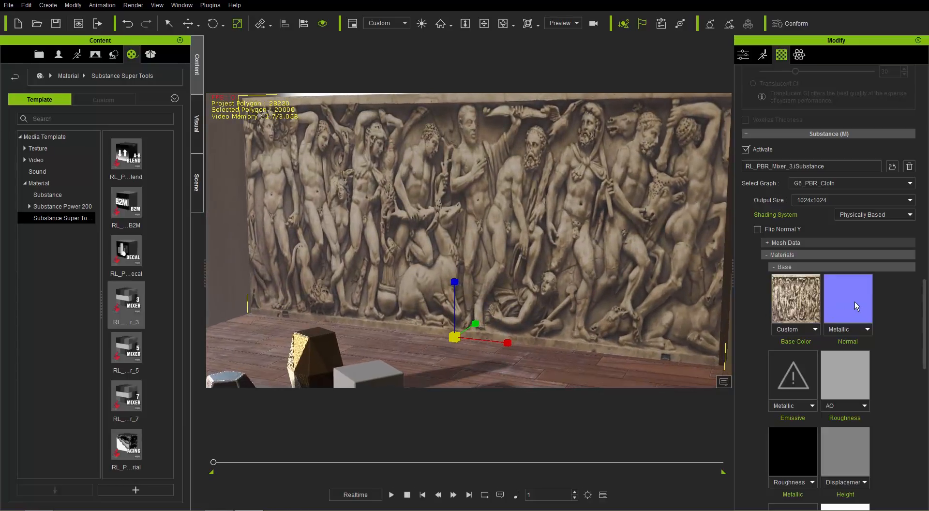
double_click(854, 303)
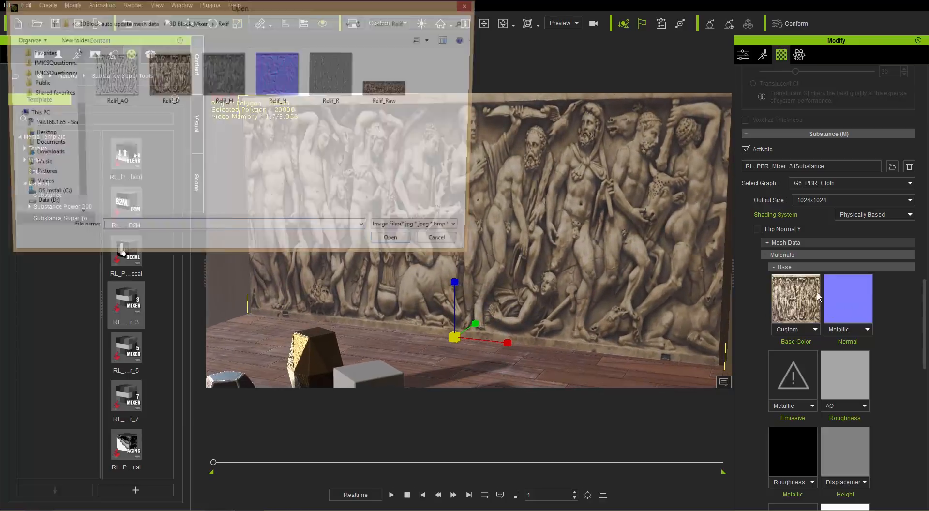
double_click(290, 86)
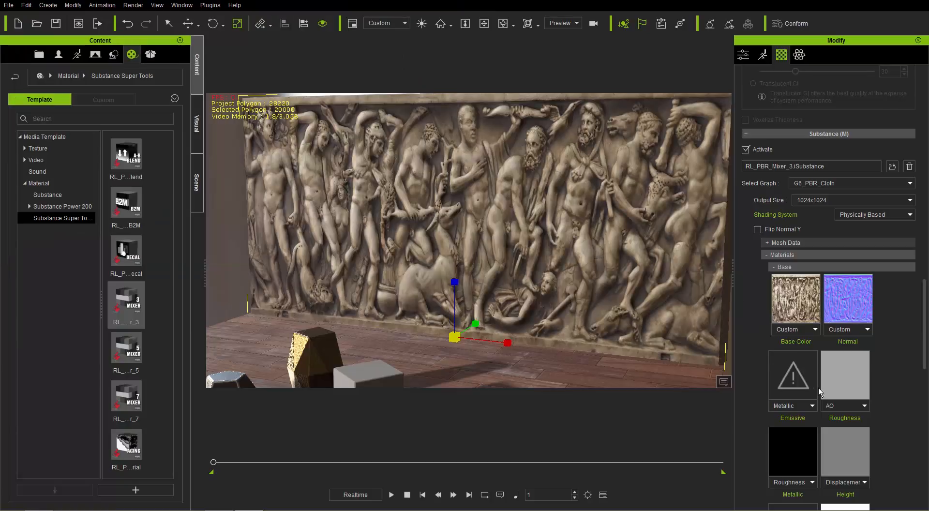
double_click(849, 387)
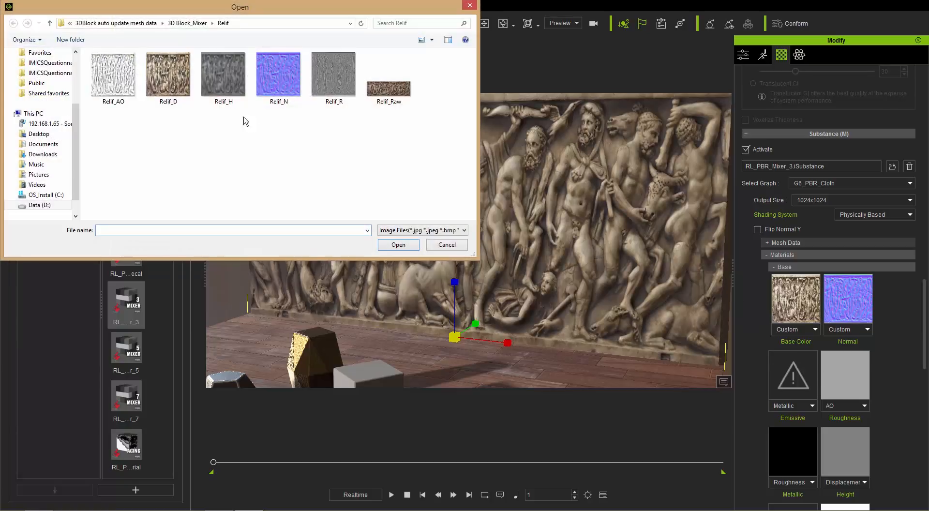
double_click(335, 84)
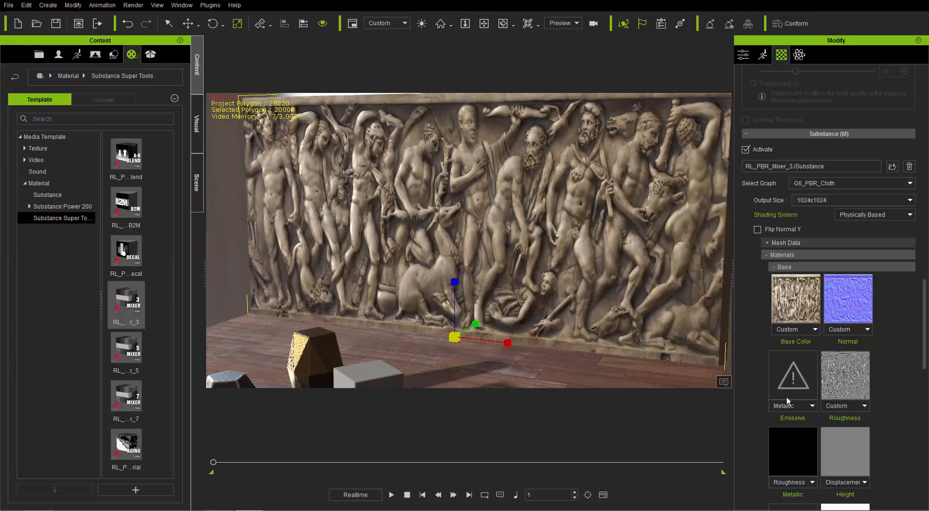
Load Relif_H as the Base material's Height map, leaving the Metallic map as it is
left_click(801, 458)
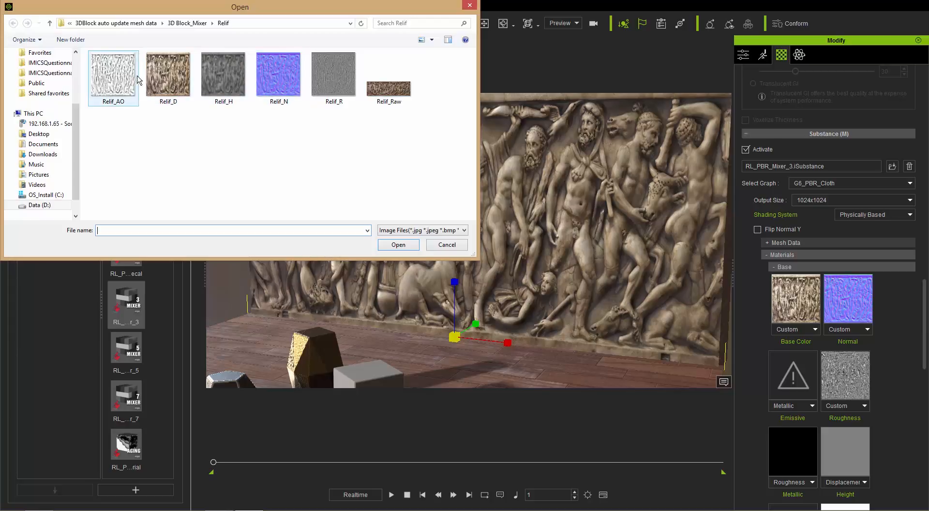
left_click(446, 244)
scroll(838, 265, "down", 5)
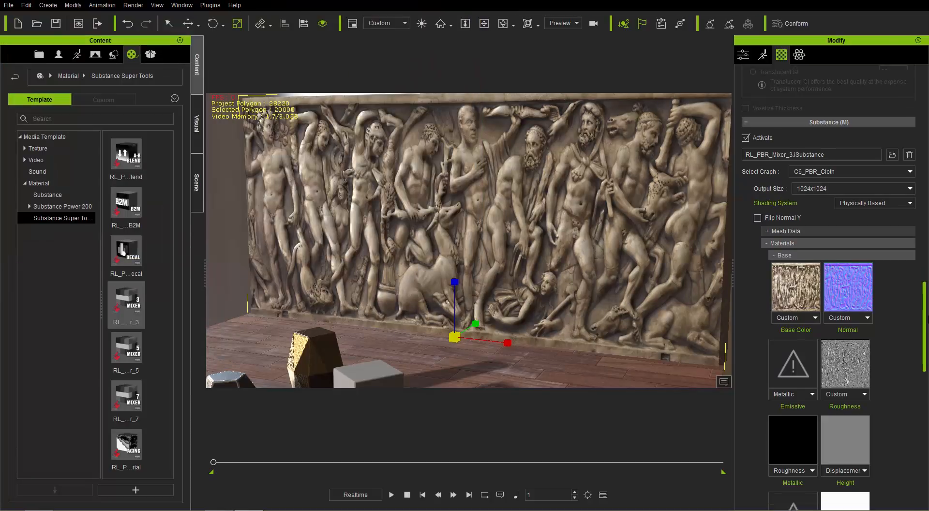
left_click(837, 261)
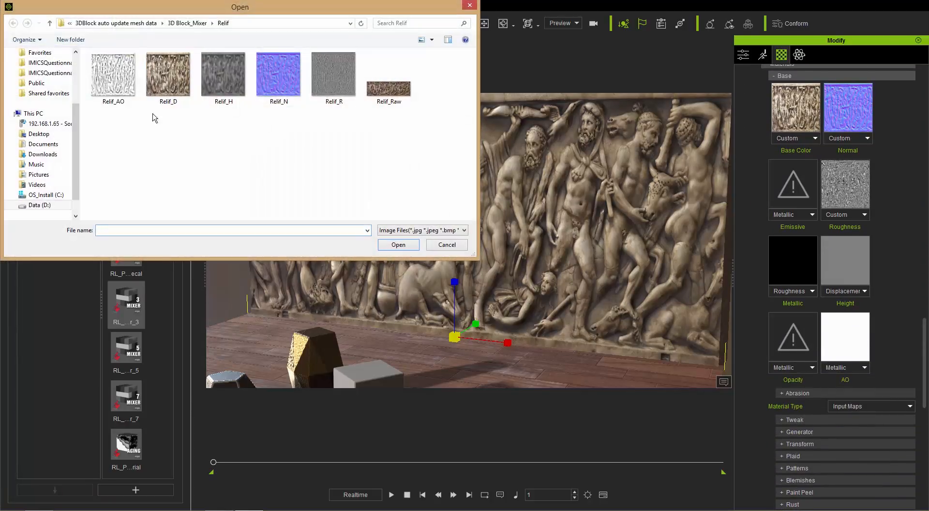
left_click(226, 76)
double_click(226, 76)
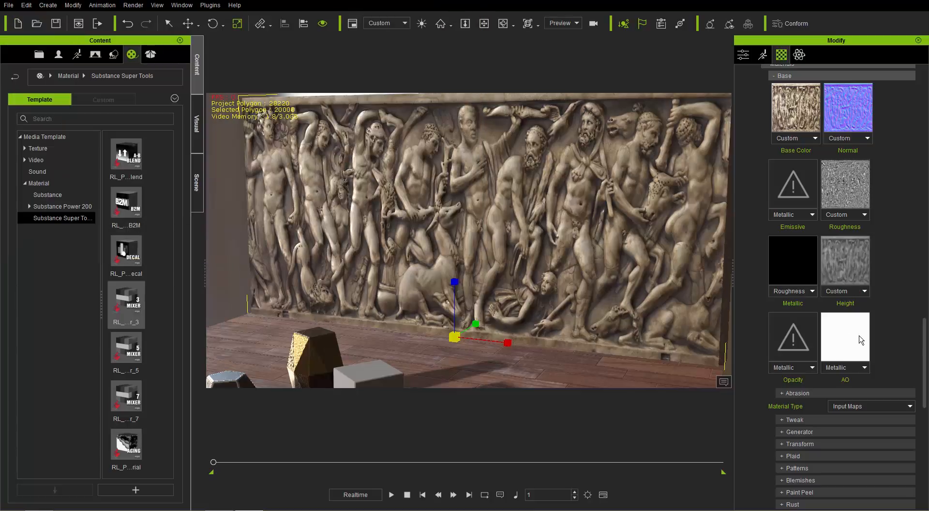
Load the Relif_AO image as the Base material's AO map on the plane
left_click(842, 343)
left_click(116, 76)
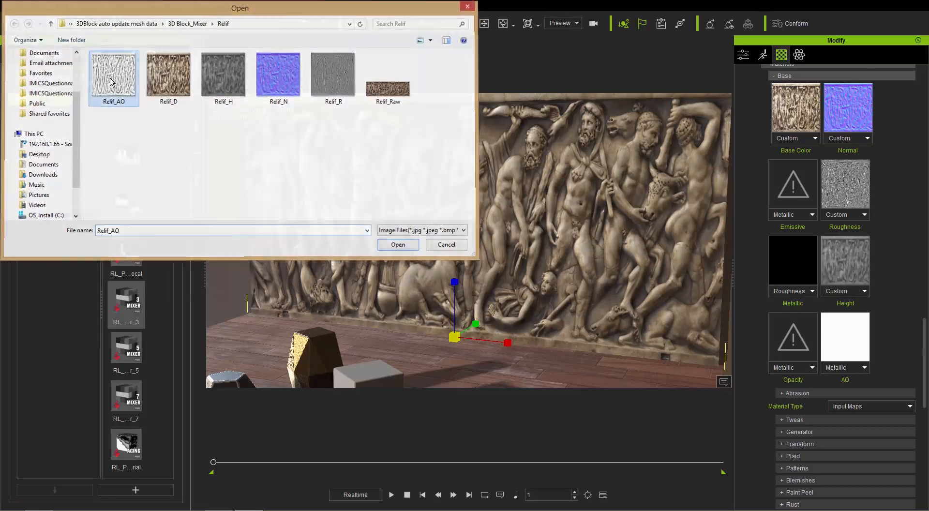
double_click(116, 75)
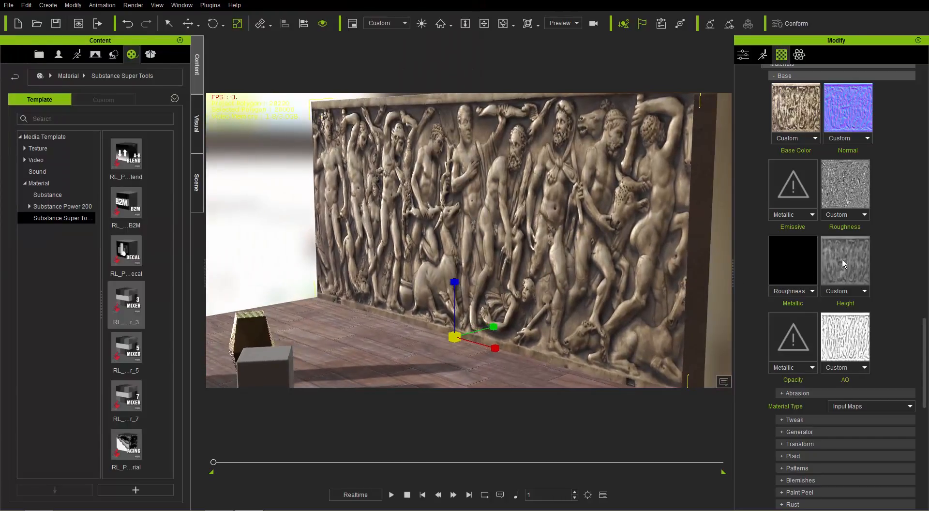
right_click_drag(545, 252, 525, 261)
Set the relief plane's Tessellation Level to 8 and its displacement Multiplier to 6.7
scroll(924, 337, "down", 10)
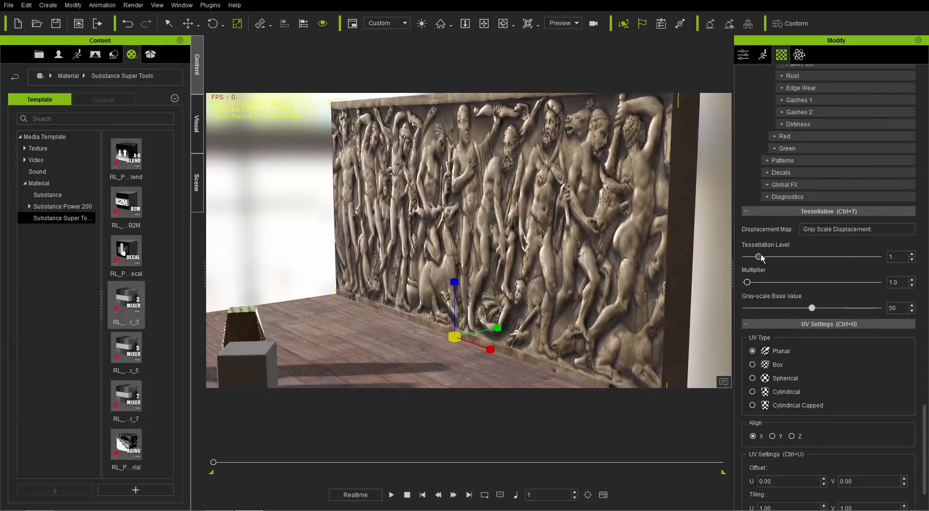
left_click_drag(758, 257, 853, 259)
left_click_drag(747, 282, 753, 282)
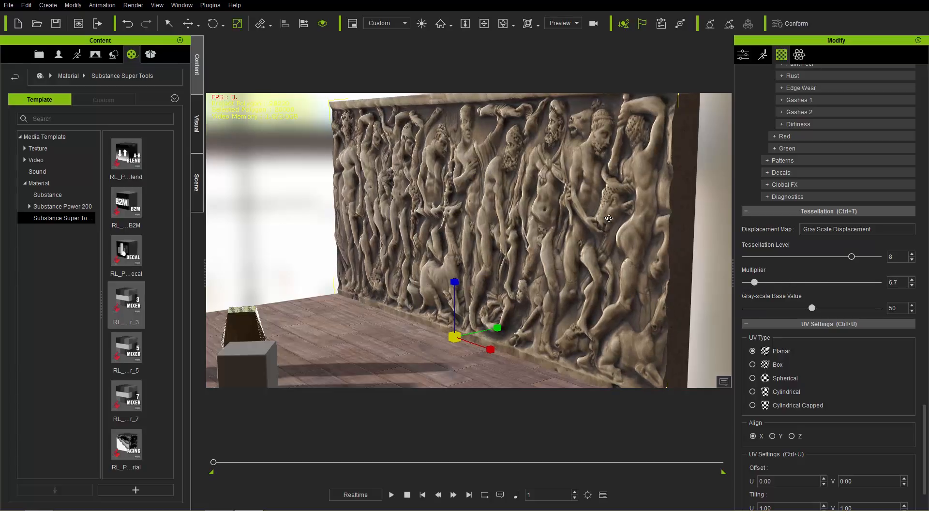
right_click_drag(608, 218, 566, 222)
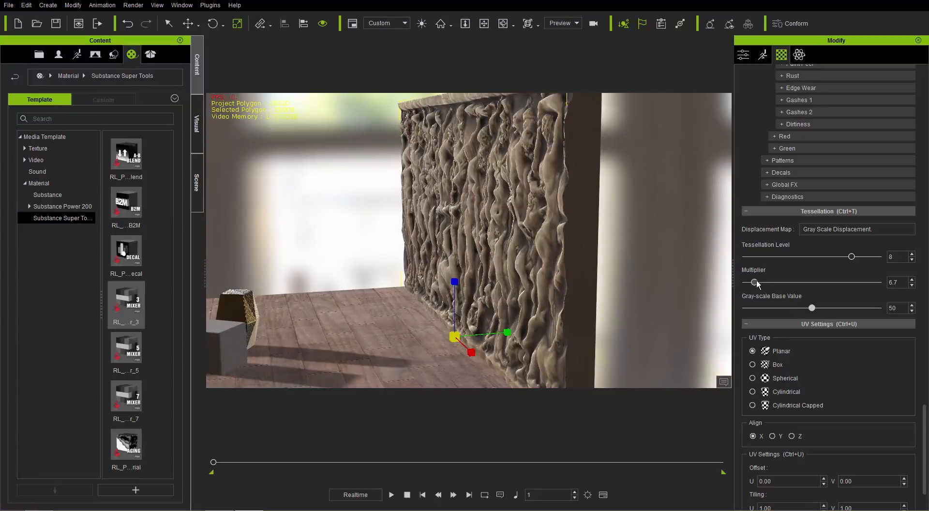
left_click_drag(754, 282, 756, 282)
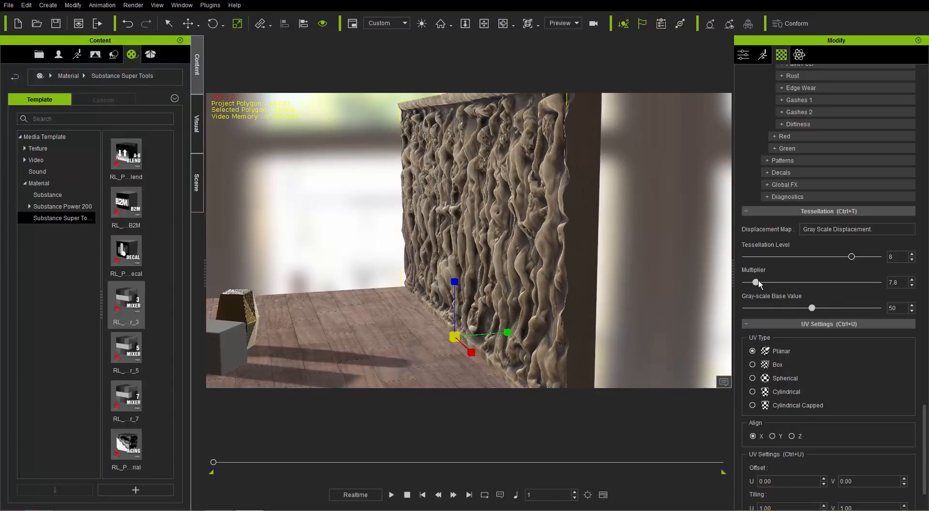
right_click_drag(386, 219, 711, 218)
right_click_drag(389, 263, 601, 240)
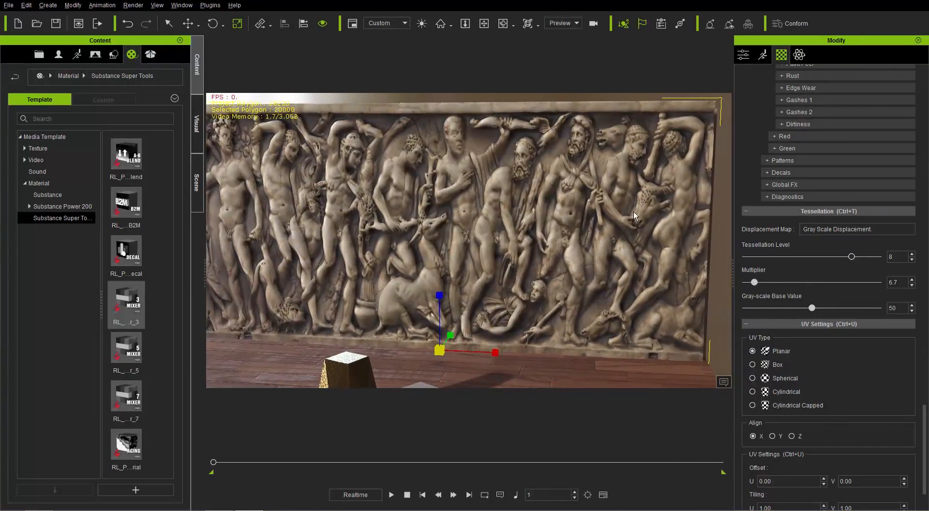
right_click_drag(633, 212, 580, 213)
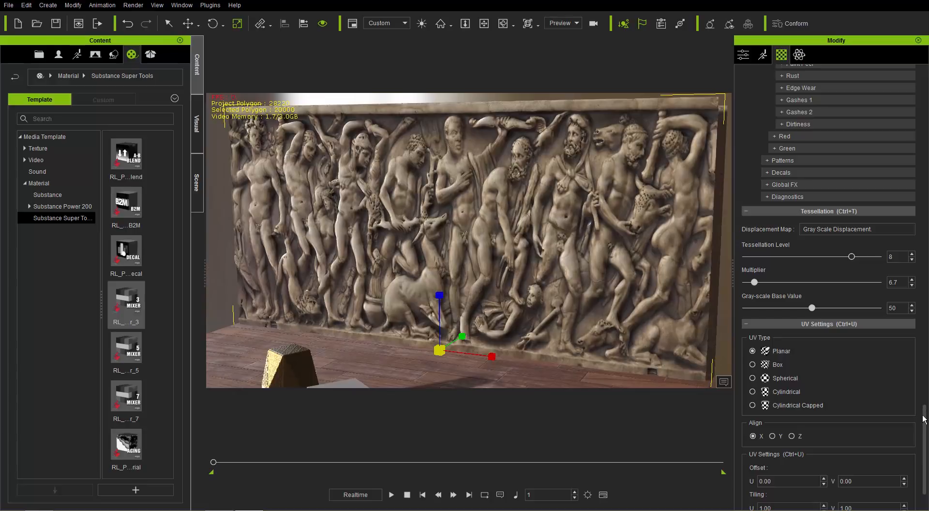
Enable Tweak for the Base material and set its Roughness Contrast to 0.70 and Roughness Luminosity to 0.19
left_click_drag(924, 419, 927, 376)
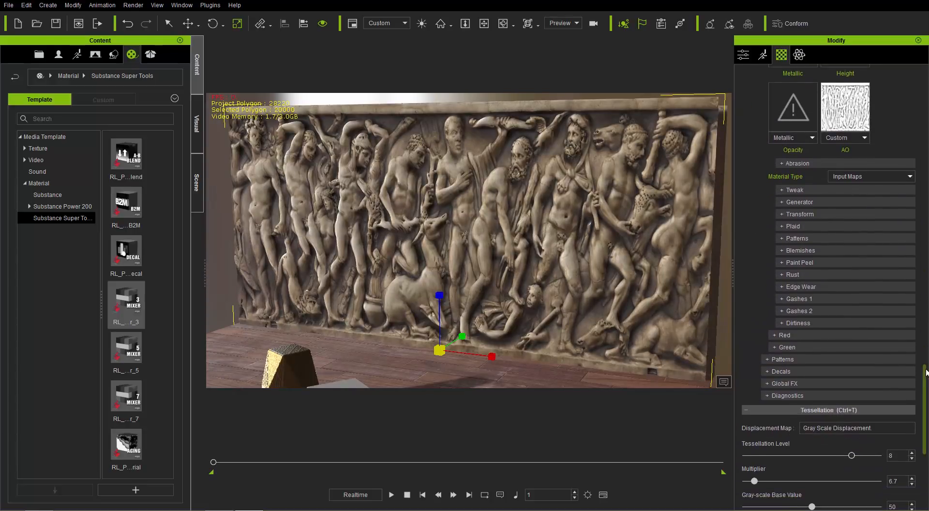
left_click(798, 193)
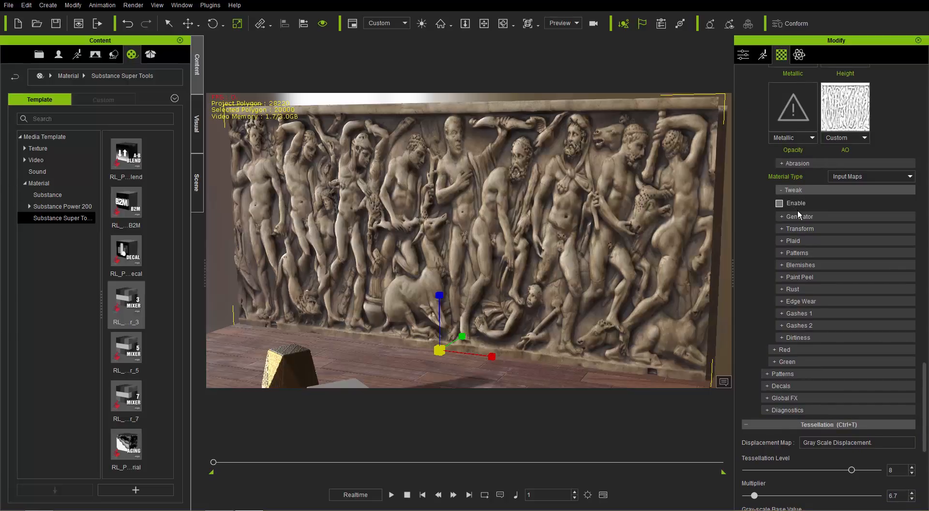
left_click(797, 209)
left_click_drag(923, 339, 925, 394)
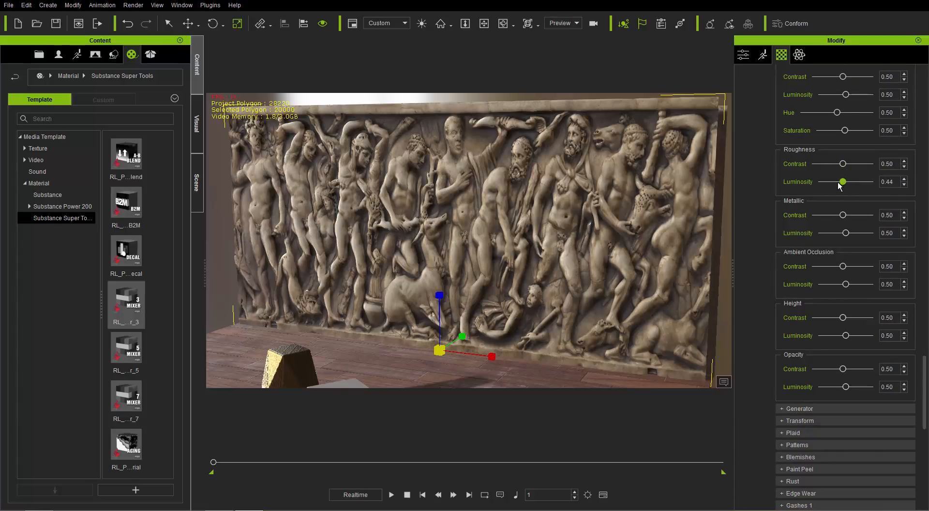
mouse_move(838, 183)
left_mouse_down()
mouse_move(861, 167)
mouse_move(832, 184)
left_mouse_up()
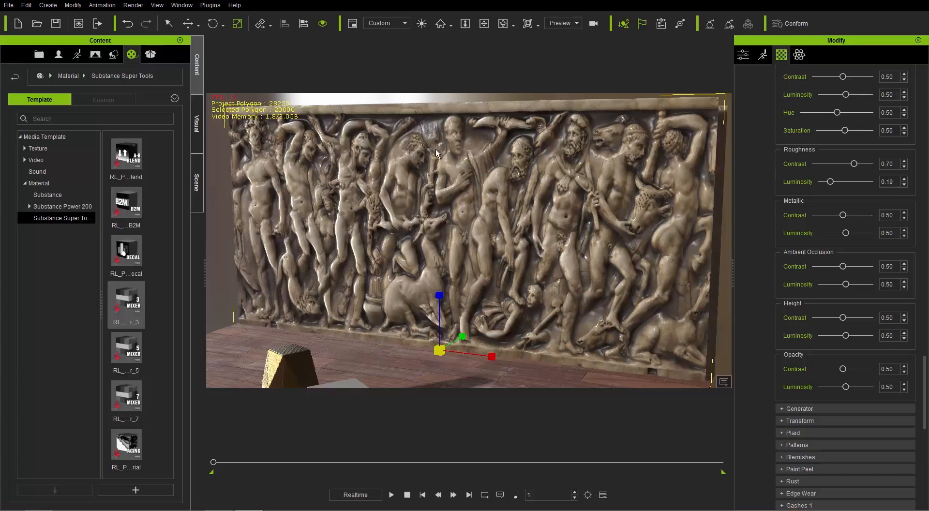
right_click_drag(531, 249, 488, 261)
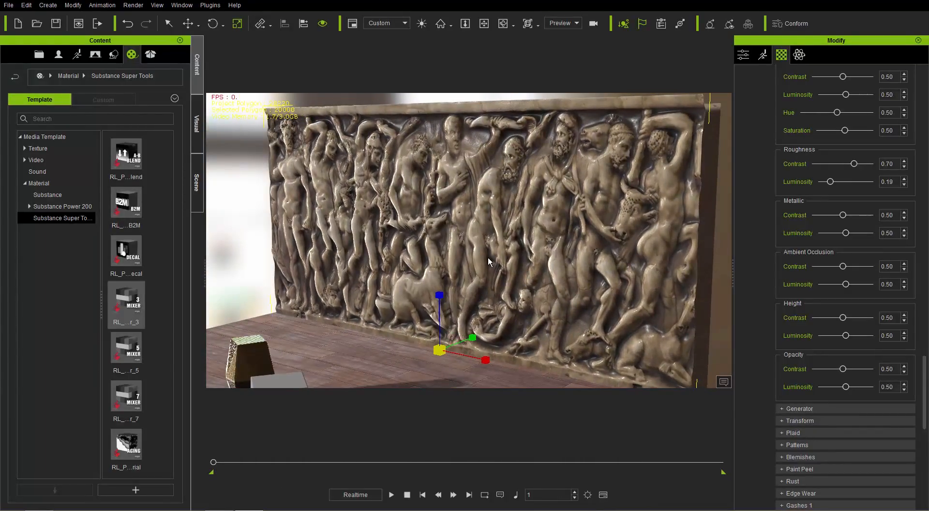
right_click_drag(466, 217, 534, 237)
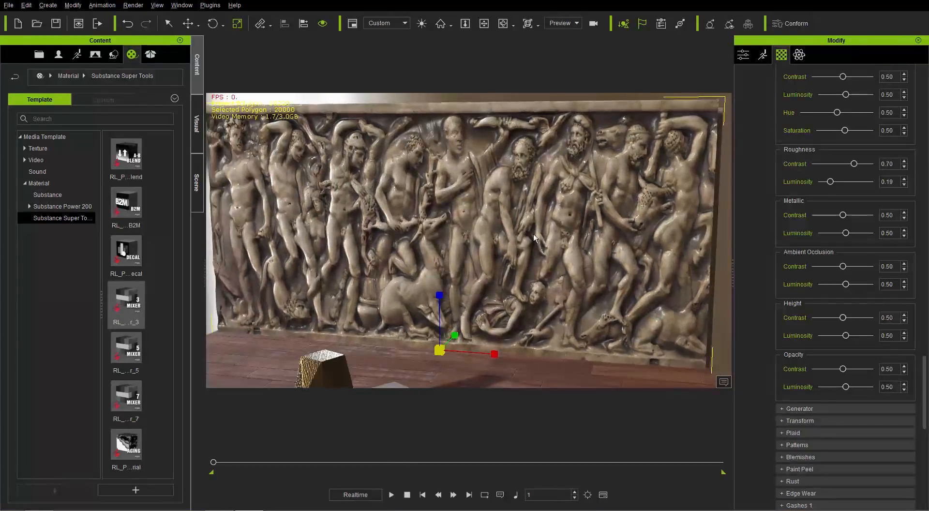
Set the Base material's Roughness Contrast to 0.82 and inspect the glossier relief wall from several angles
mouse_move(857, 166)
left_mouse_down()
mouse_move(867, 168)
mouse_move(848, 172)
mouse_move(864, 169)
left_mouse_up()
right_click_drag(532, 219, 594, 211)
middle_click_drag(520, 309, 567, 237)
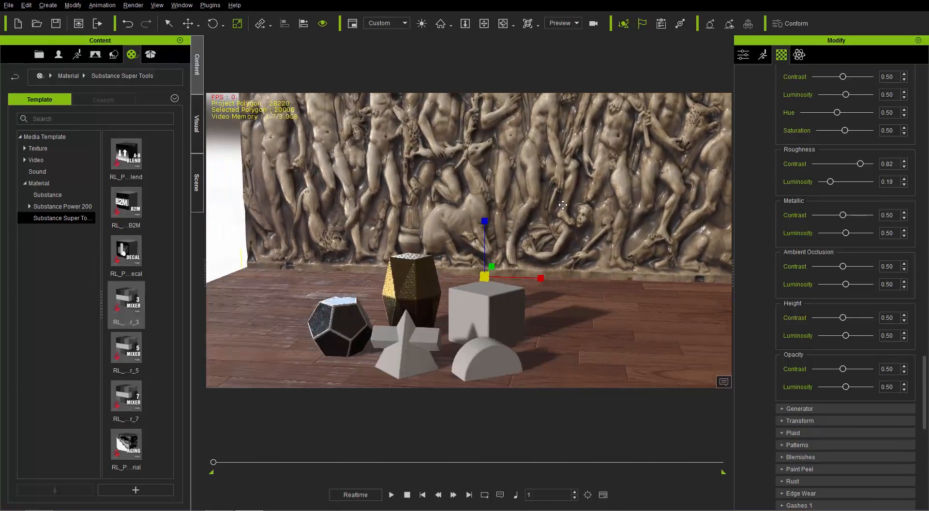
right_click_drag(567, 237, 571, 235)
middle_click_drag(459, 207, 500, 280)
right_click_drag(501, 278, 600, 236)
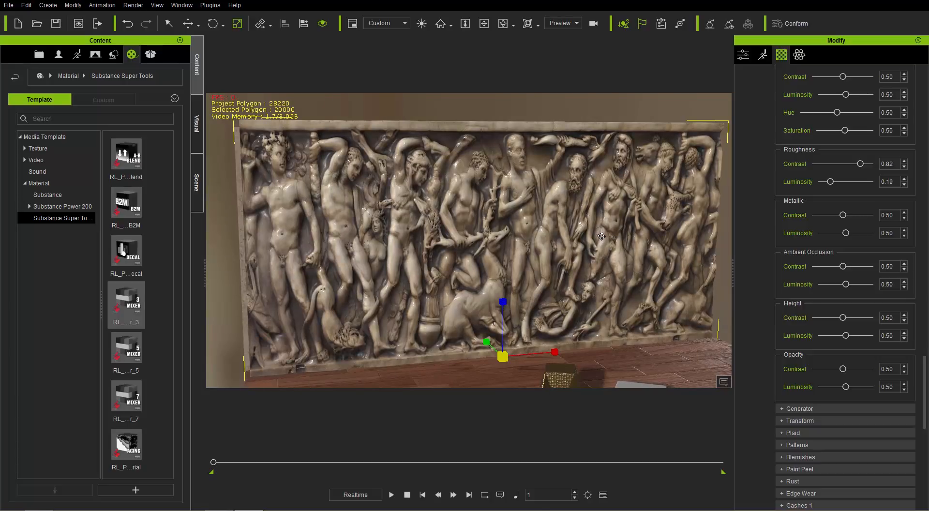
right_click_drag(347, 281, 346, 224)
Switch the relief plane to wireframe display and examine the density of its tessellated mesh
left_click(198, 183)
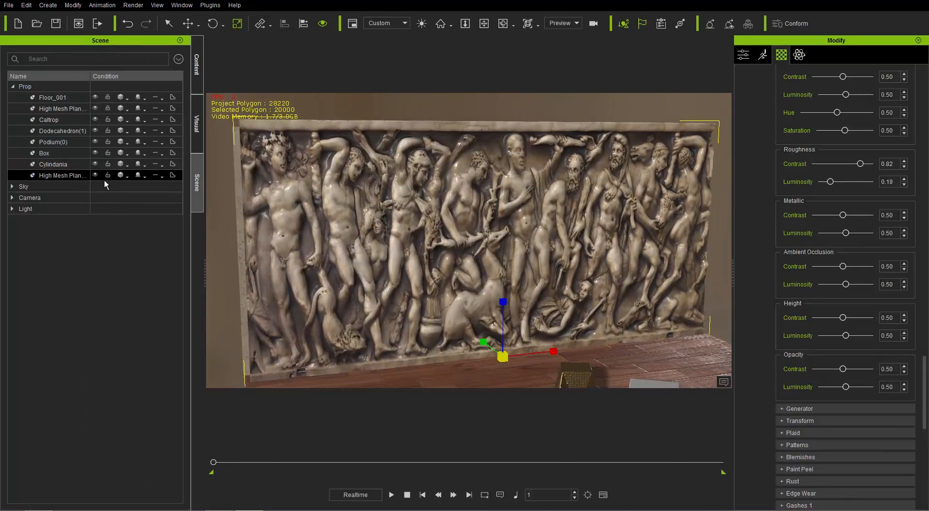
right_click(118, 178)
left_click(155, 218)
right_click_drag(378, 262, 427, 116)
middle_click_drag(416, 237, 447, 232, "alt")
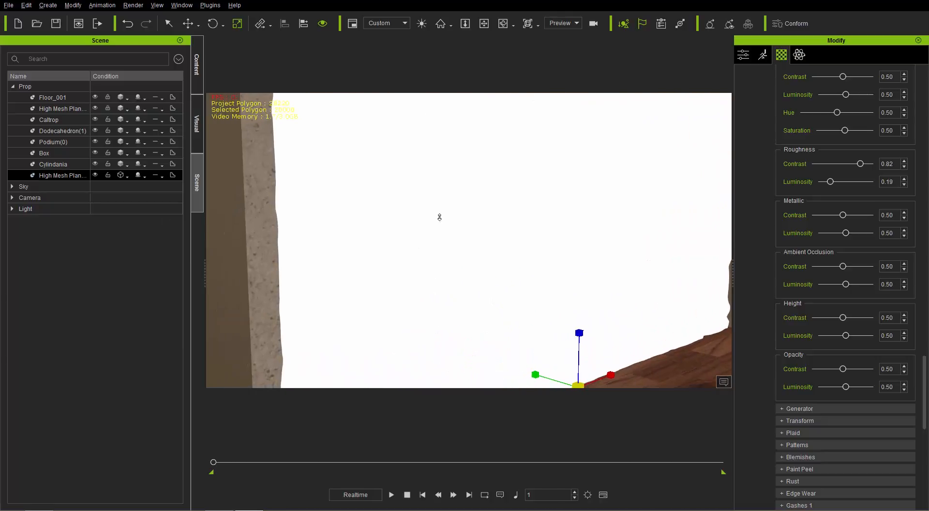
mouse_move(439, 217)
right_mouse_down("alt")
mouse_move(429, 170)
mouse_move(438, 230)
right_mouse_up("alt")
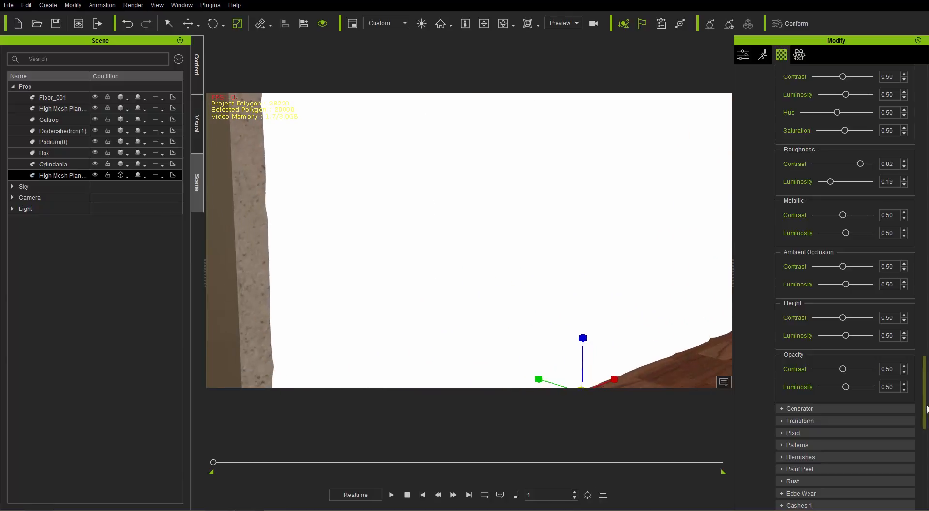
Try other Tessellation Level values on the wireframe relief plane, set the level back to 8 and restore its normal shading
left_click_drag(926, 409, 925, 303)
left_click(794, 186)
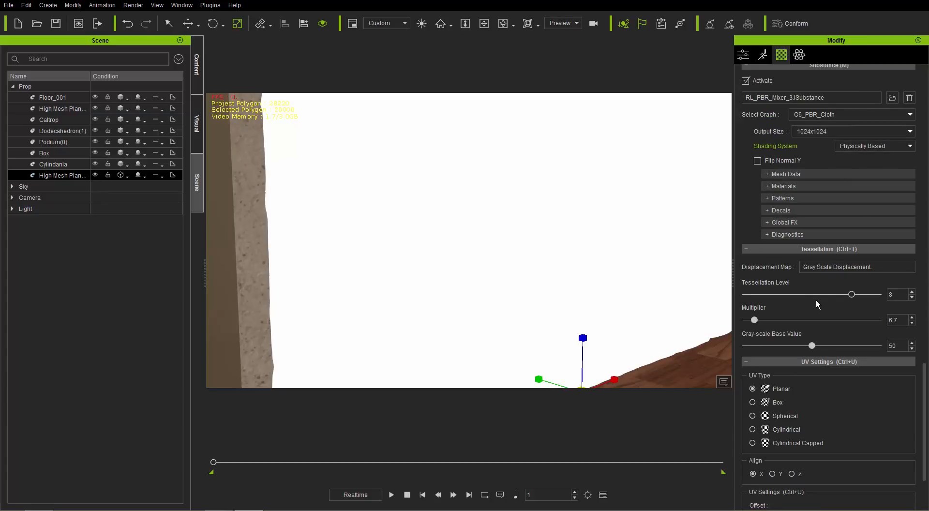
left_click_drag(772, 295, 817, 293)
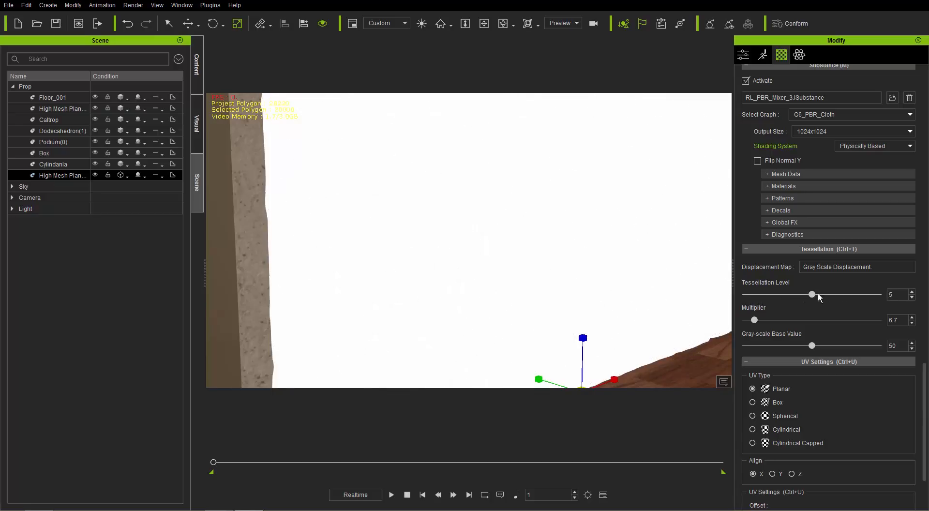
left_click(842, 293)
left_click(127, 176)
left_click(143, 189)
right_click_drag(684, 240, 554, 228)
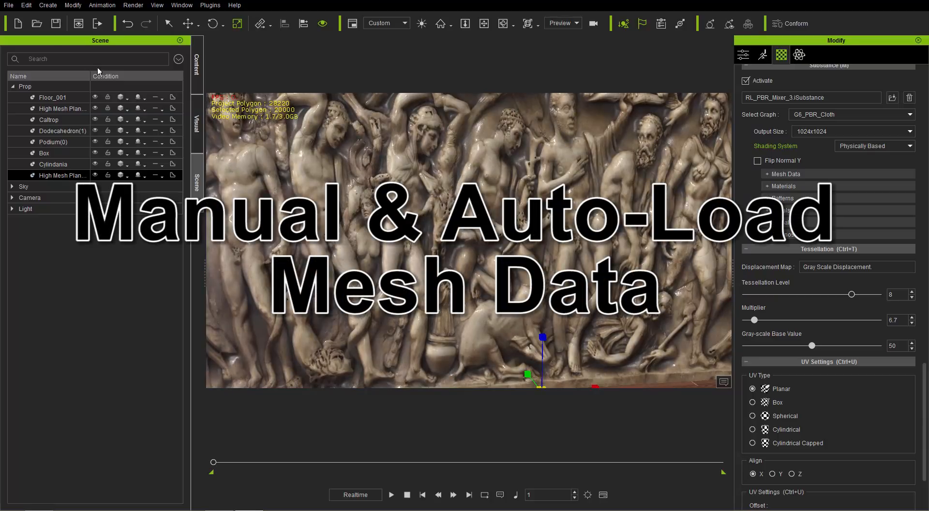
Start a new empty project and add the 1.iClone7_MaterialBall_1 prop from the _PBR props
left_click(17, 25)
left_click(477, 281)
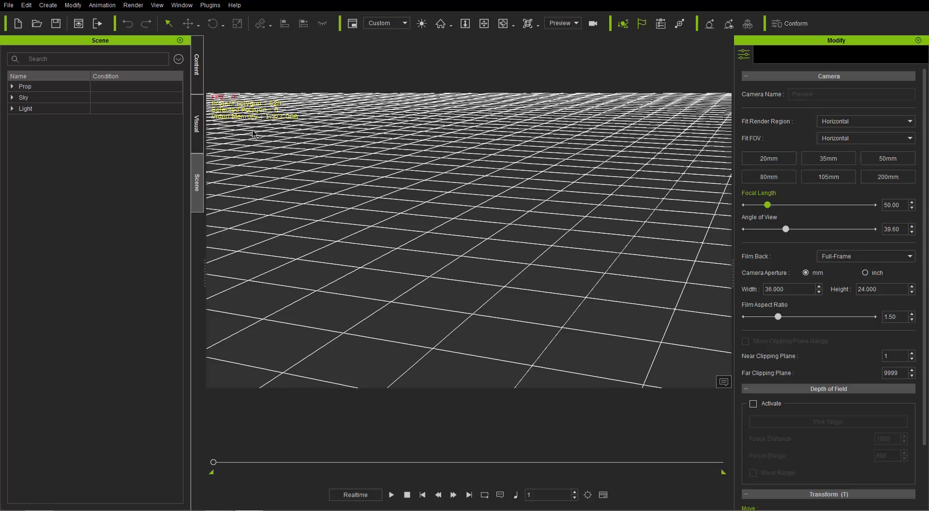
left_click(197, 68)
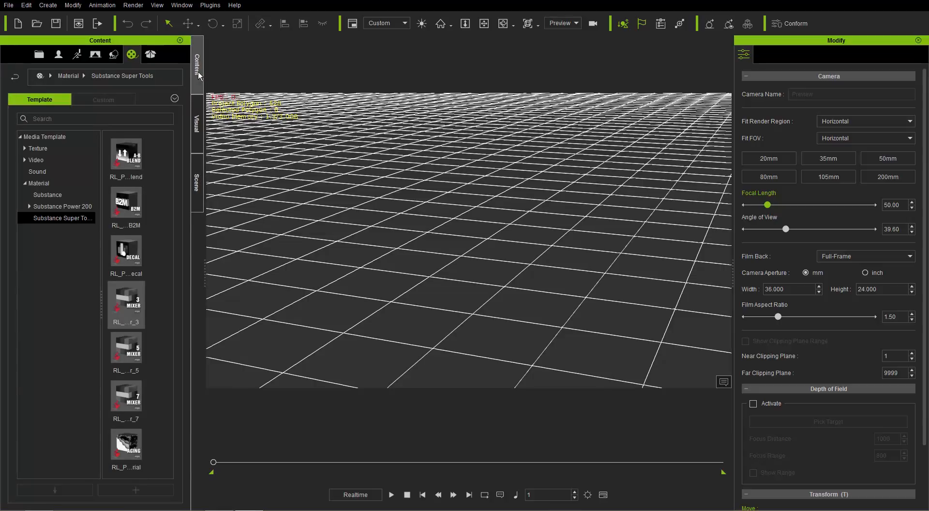
left_click(115, 55)
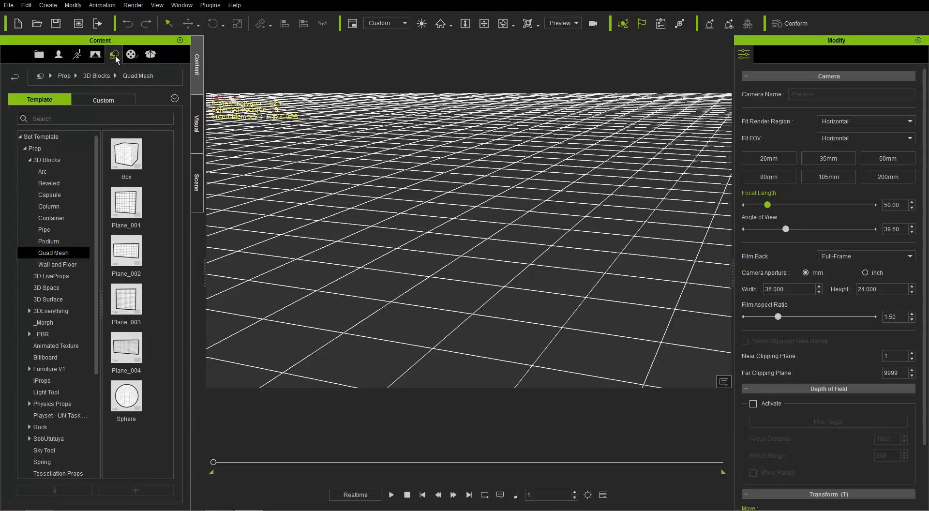
left_click(50, 335)
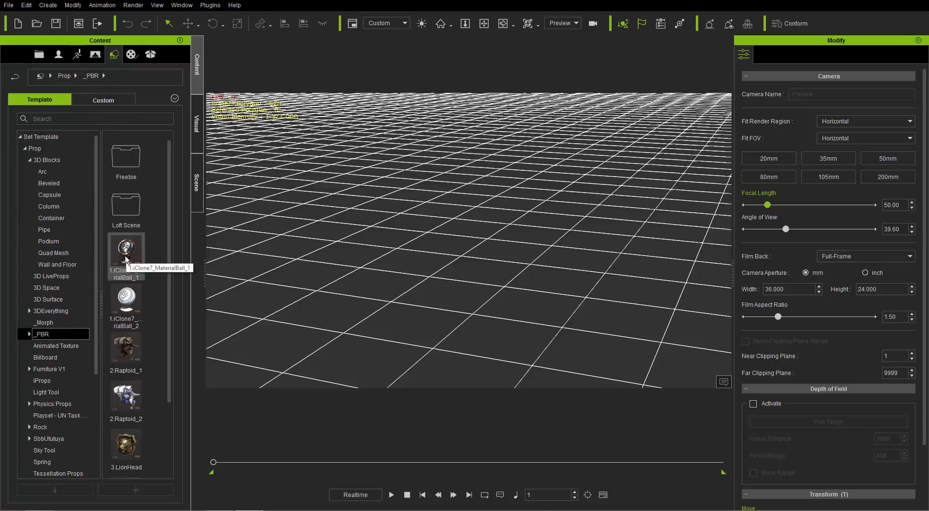
double_click(126, 251)
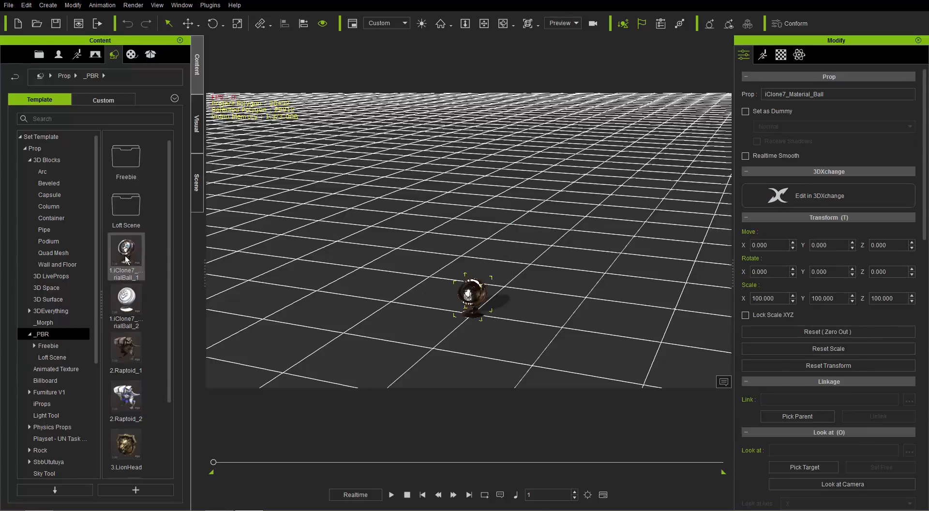
key("z")
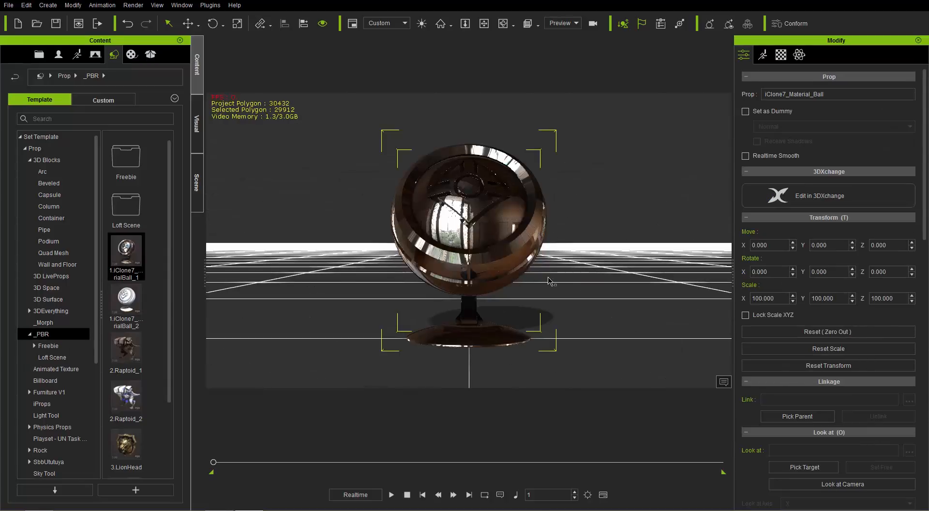
right_click_drag(542, 208, 433, 326)
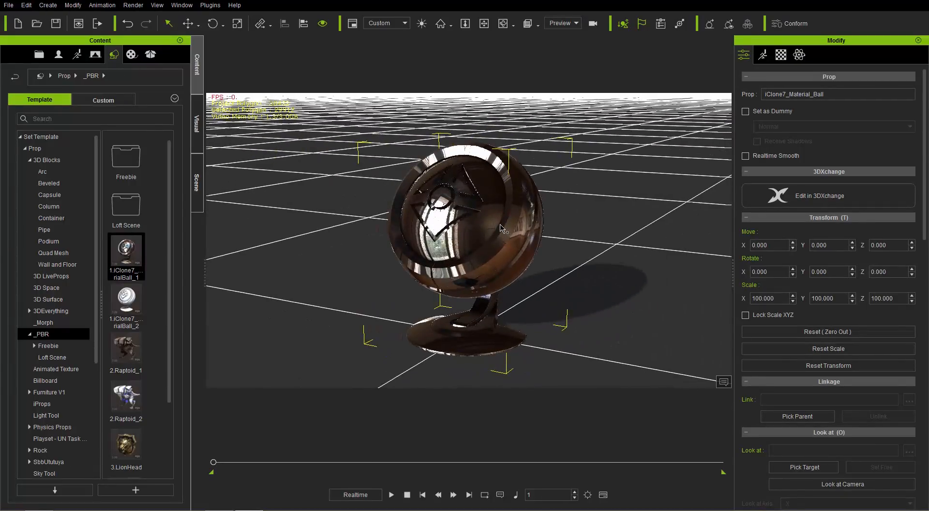
Examine which texture maps the material ball already carries in its Texture Settings
left_click(780, 54)
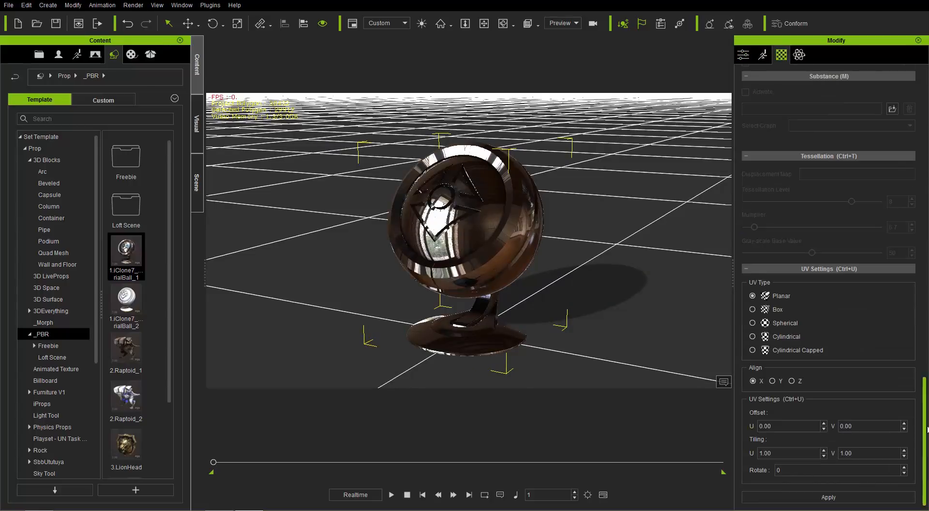
left_click_drag(927, 435, 927, 156)
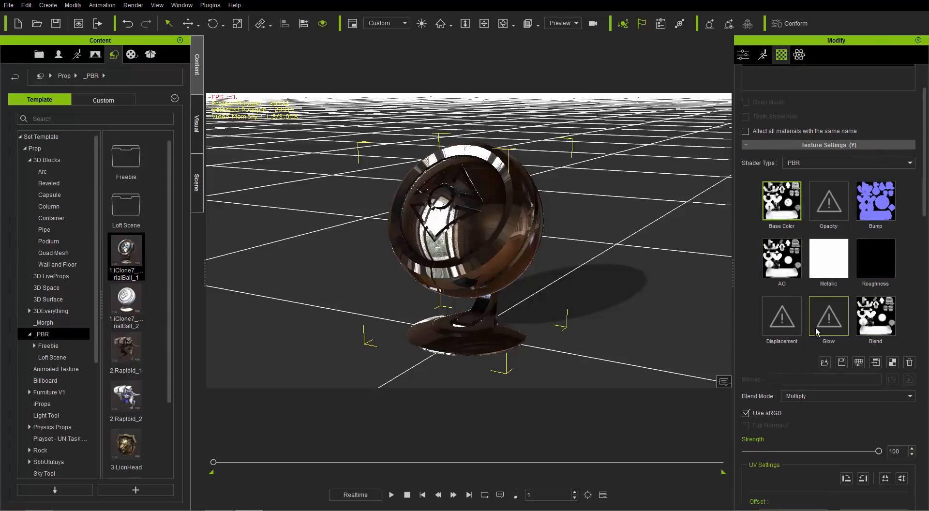
right_click_drag(572, 265, 560, 291)
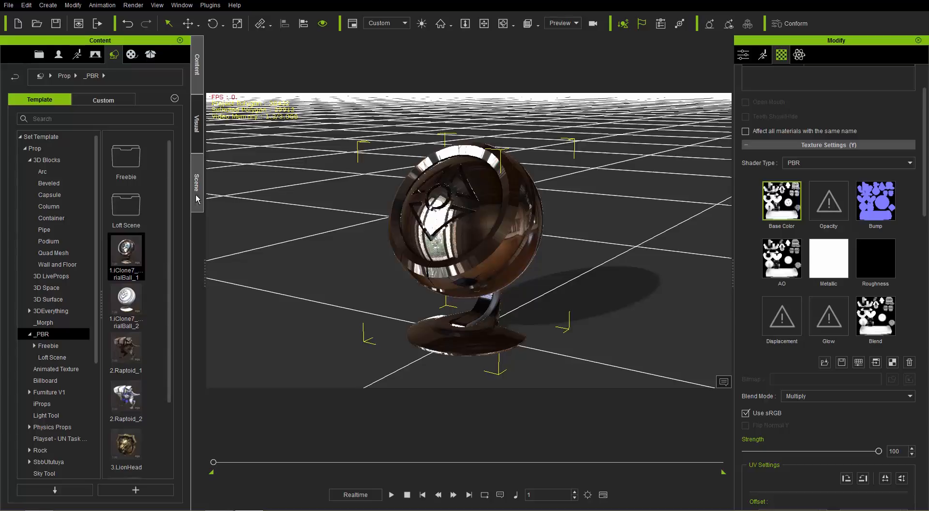
Apply the RL_PBR_Multi-Material substance to the material ball and bring up its Substance parameter groups
left_click(132, 55)
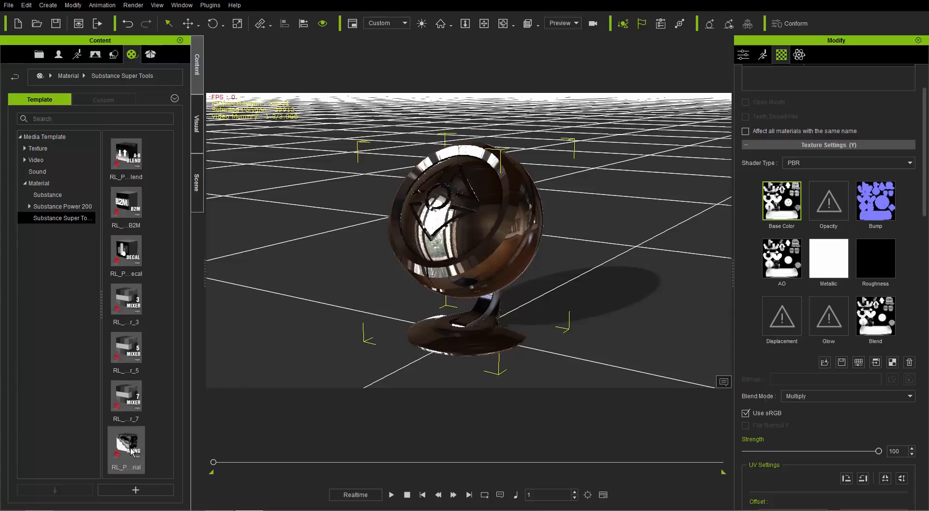
left_click_drag(128, 452, 487, 236)
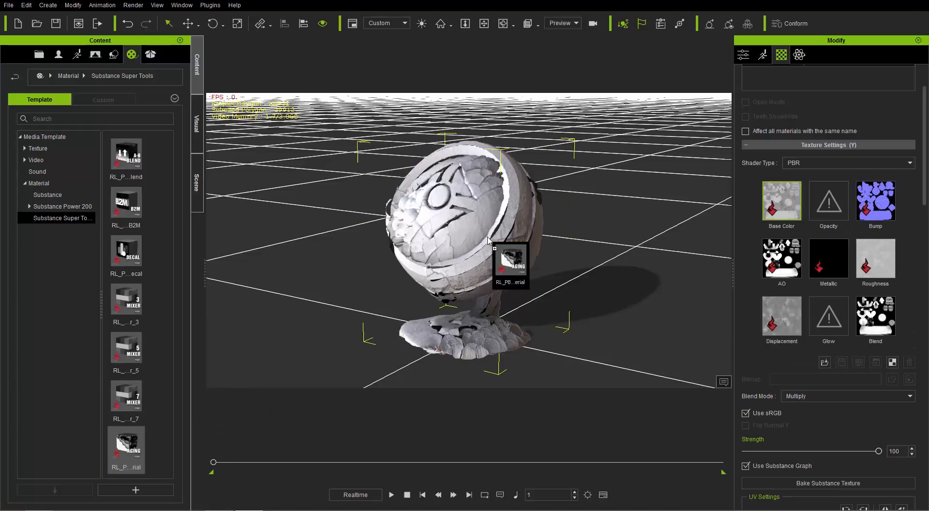
right_click_drag(390, 288, 723, 293)
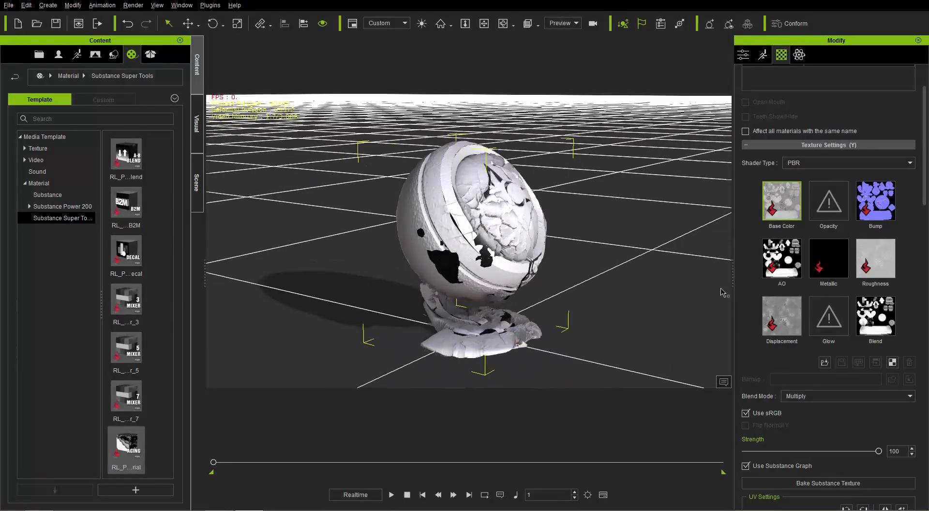
right_click_drag(494, 303, 540, 286)
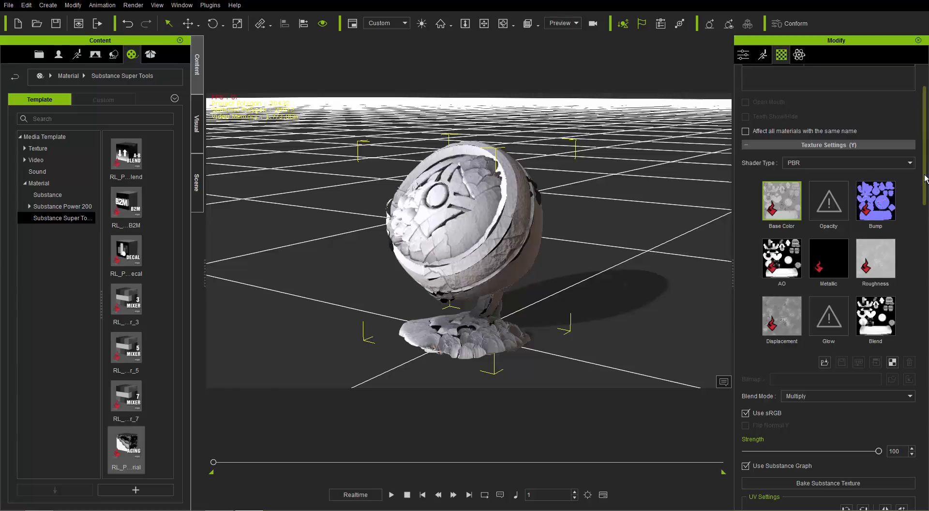
left_click_drag(926, 177, 926, 445)
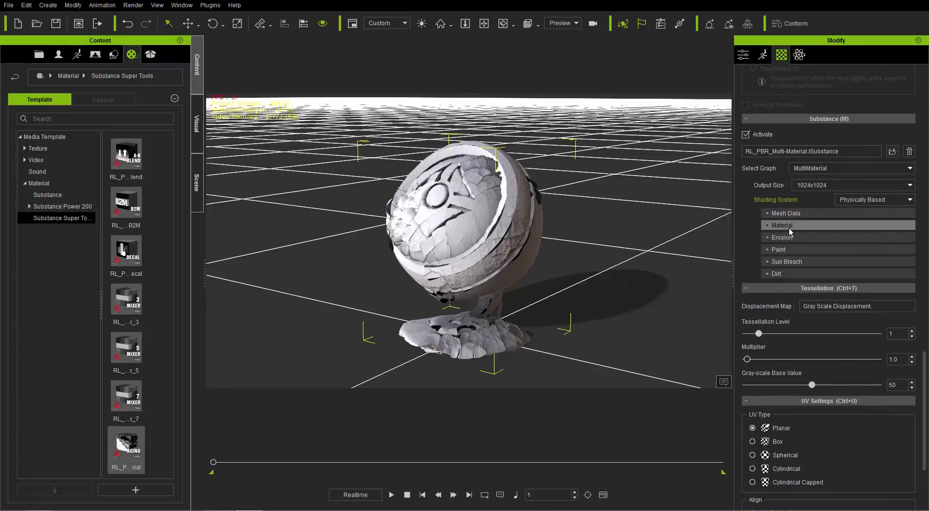
Set the Edge Wear Amount in the substance's Paint group to 0.12
left_click(776, 250)
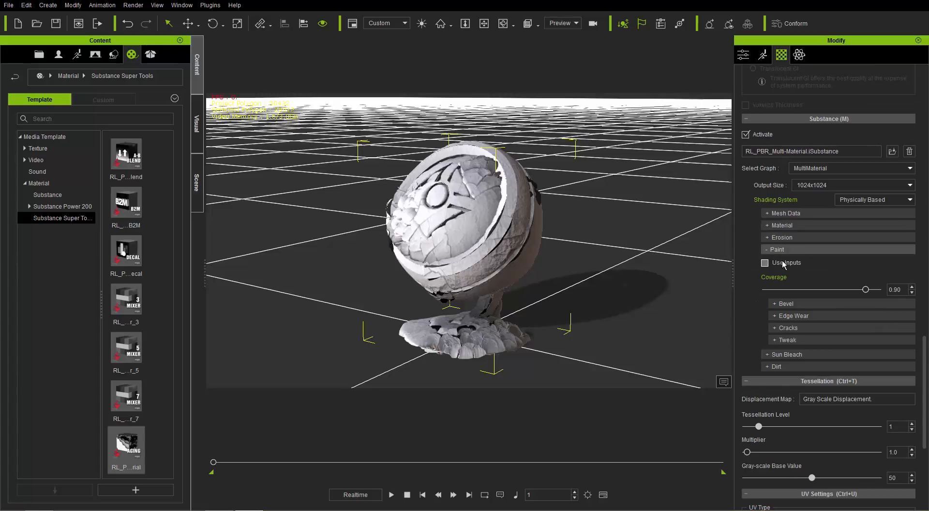
left_click(786, 315)
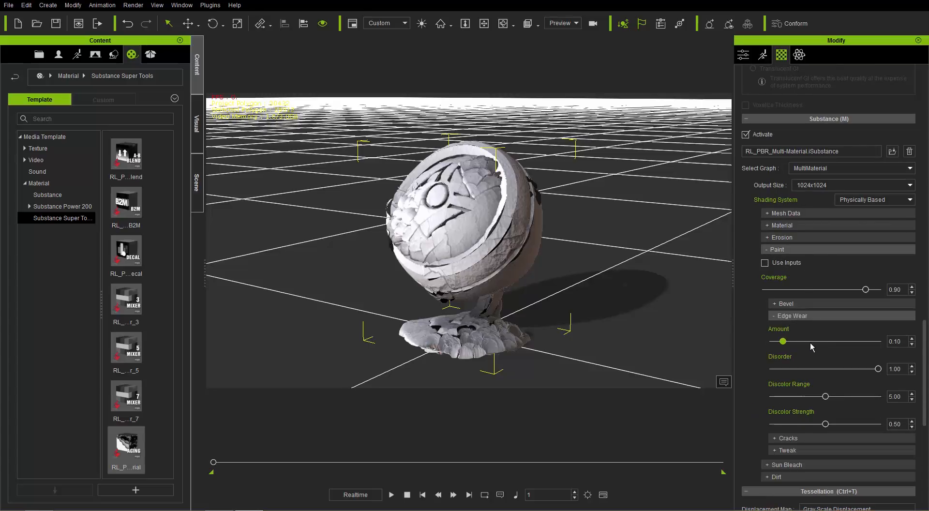
left_click_drag(811, 344, 787, 344)
scroll(817, 333, "down", 2)
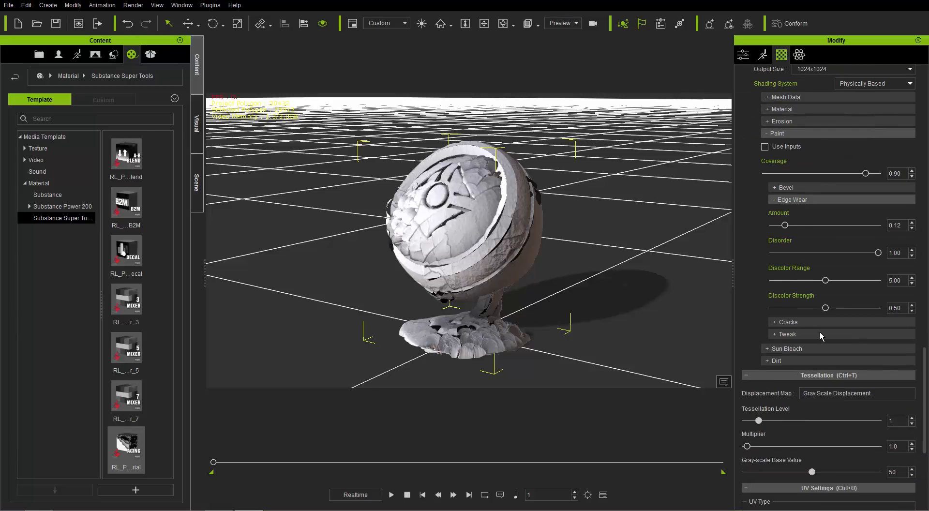
Enable Sun Bleach on the substance and try different Amount values up to 1.00, closing the Sun Bleach and Edge Wear groups
left_click(793, 348)
left_click(764, 361)
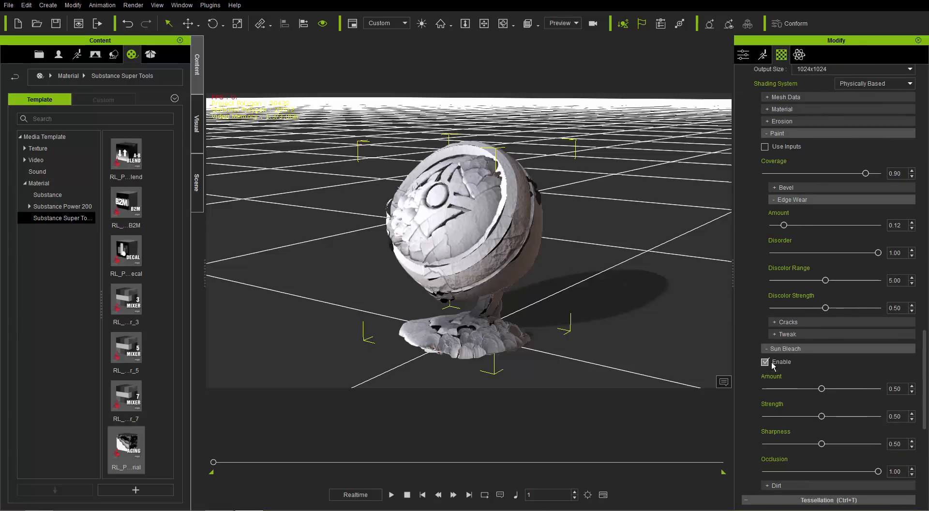
left_click_drag(819, 386, 927, 404)
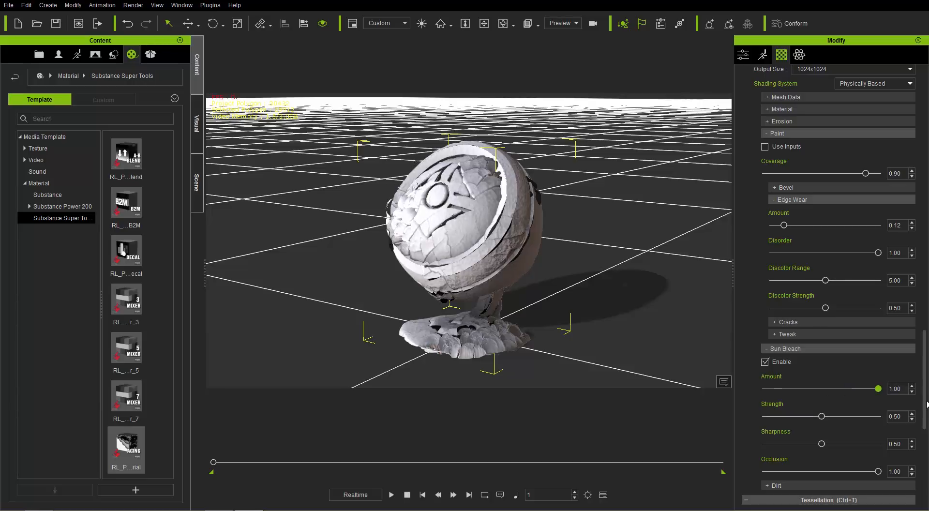
left_click_drag(805, 404, 928, 408)
left_click_drag(830, 410, 885, 390)
left_click_drag(924, 412, 789, 406)
left_click(786, 348)
left_click(794, 199)
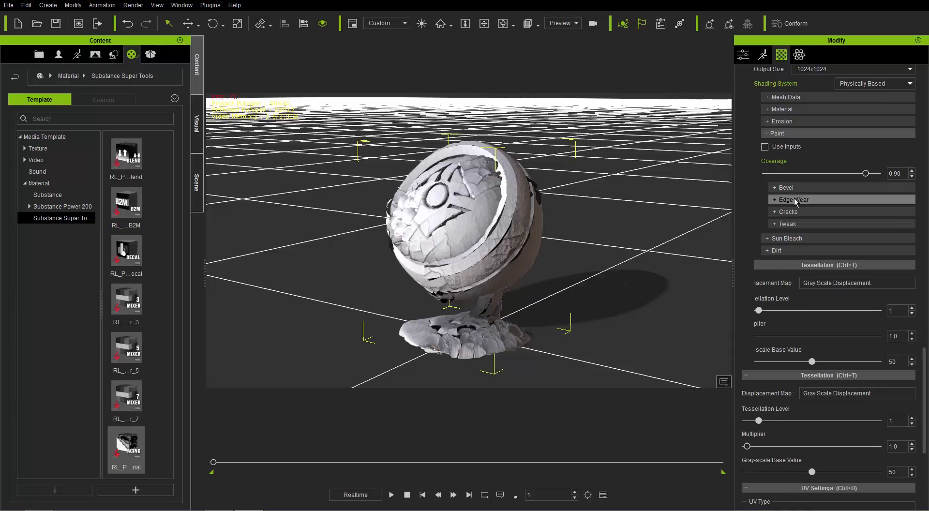
Examine which map slots in the substance's Mesh Data group have been filled automatically
scroll(783, 260, "up", 5)
left_click(791, 213)
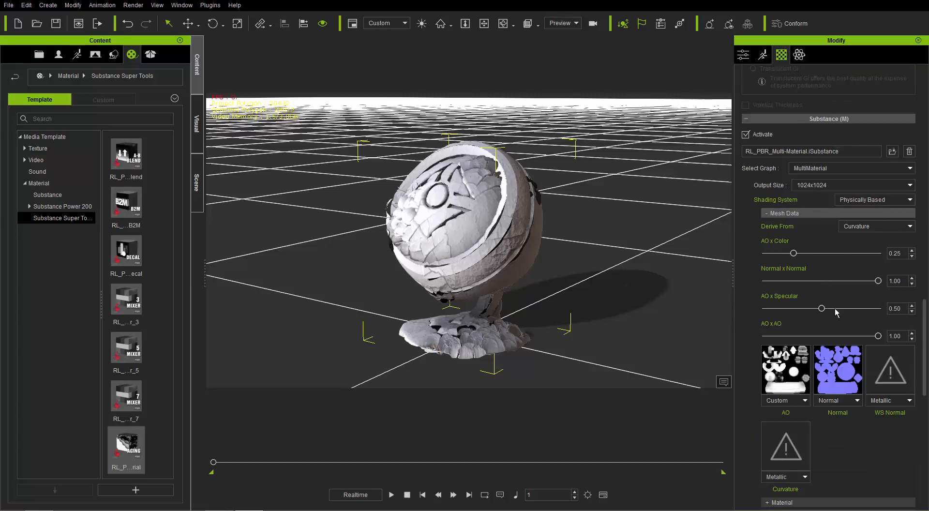
scroll(866, 416, "down", 1)
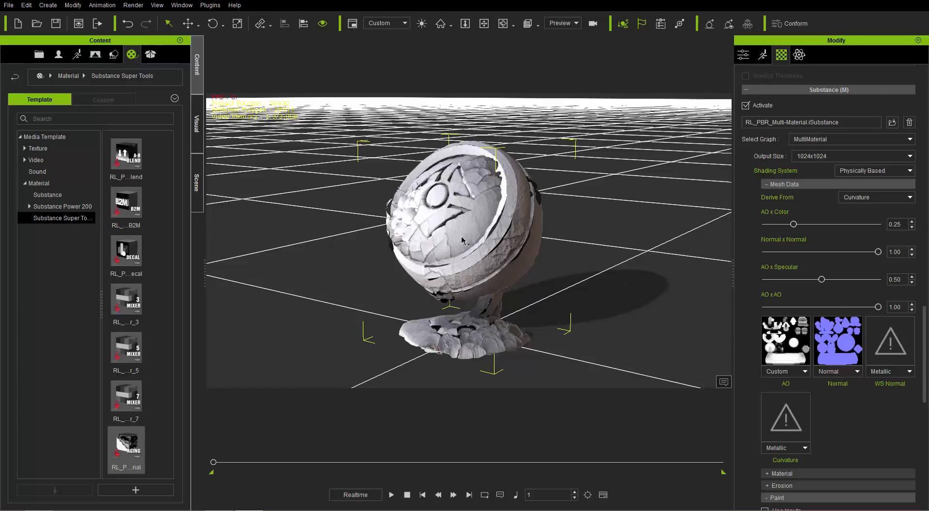
Delete the material ball and add a fresh 1.iClone7_MaterialBall_1 prop from the _PBR props
key("Delete")
left_click(114, 54)
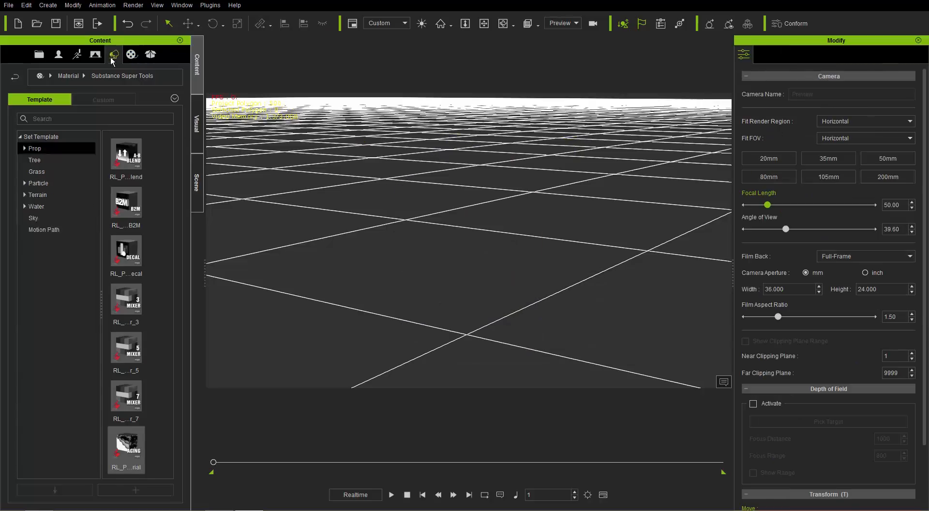
double_click(126, 251)
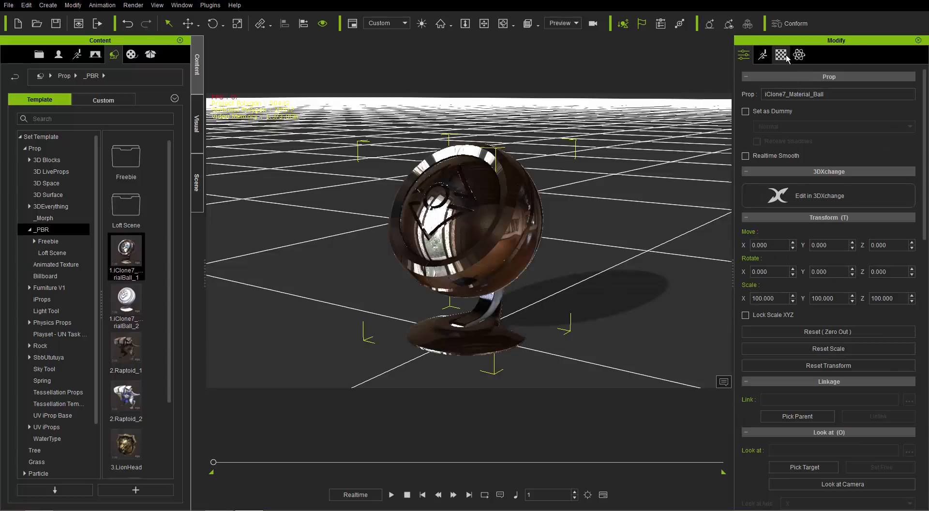
Remove the Bump and AO maps from the material ball's Texture Settings
left_click(781, 54)
left_click_drag(924, 430, 921, 151)
left_click(892, 188)
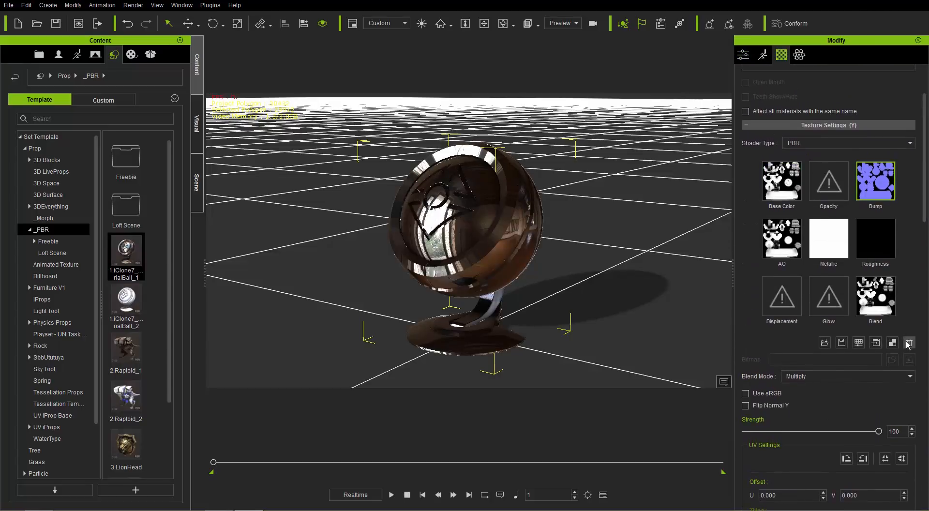
left_click(789, 244)
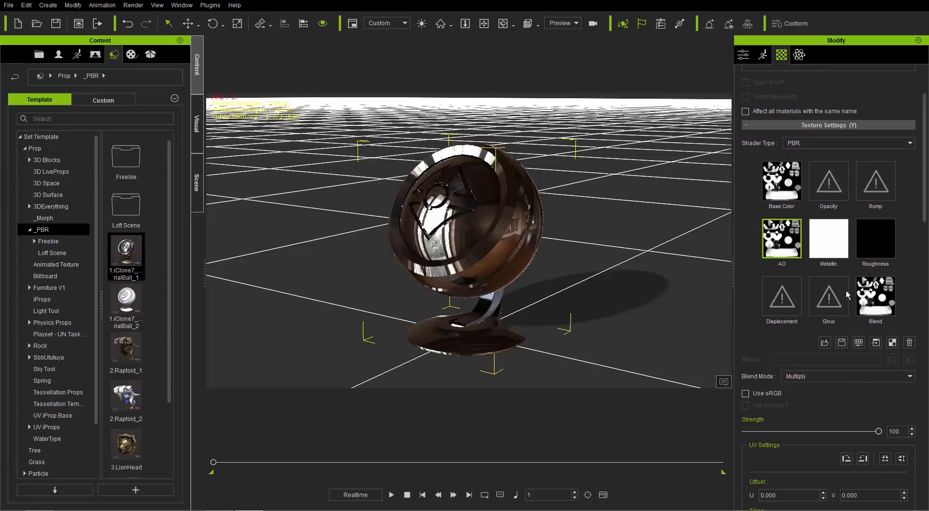
left_click(908, 343)
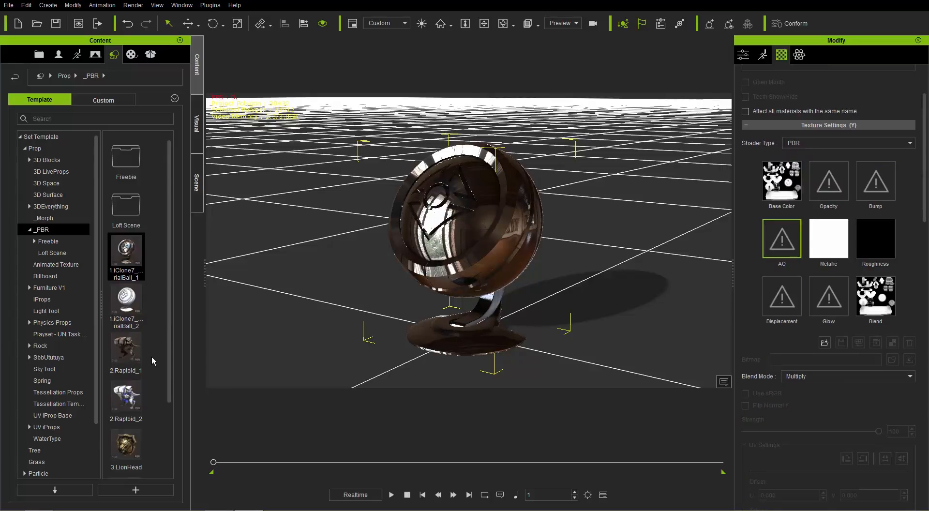
Apply the RL_PBR_Multi-Material substance to the ball without Bump and AO maps and inspect its Mesh Data slots
left_click(131, 54)
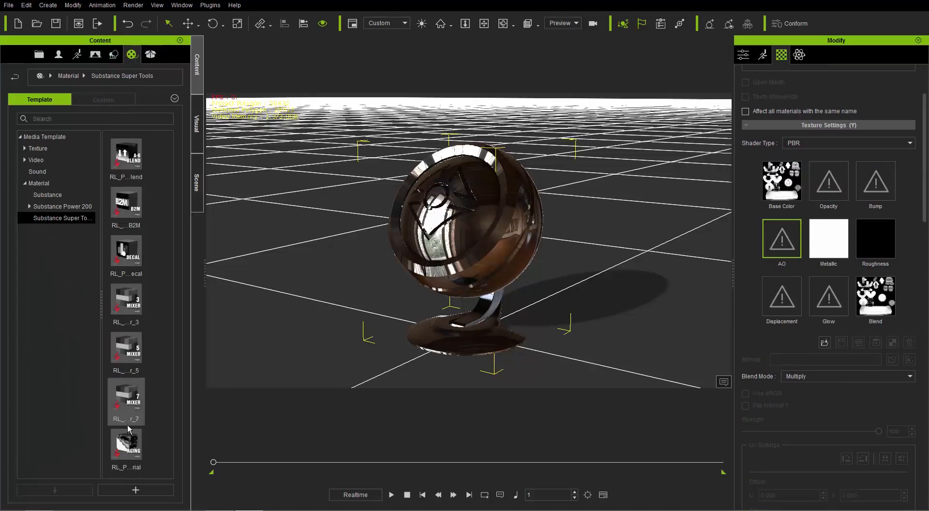
left_click_drag(127, 444, 510, 235)
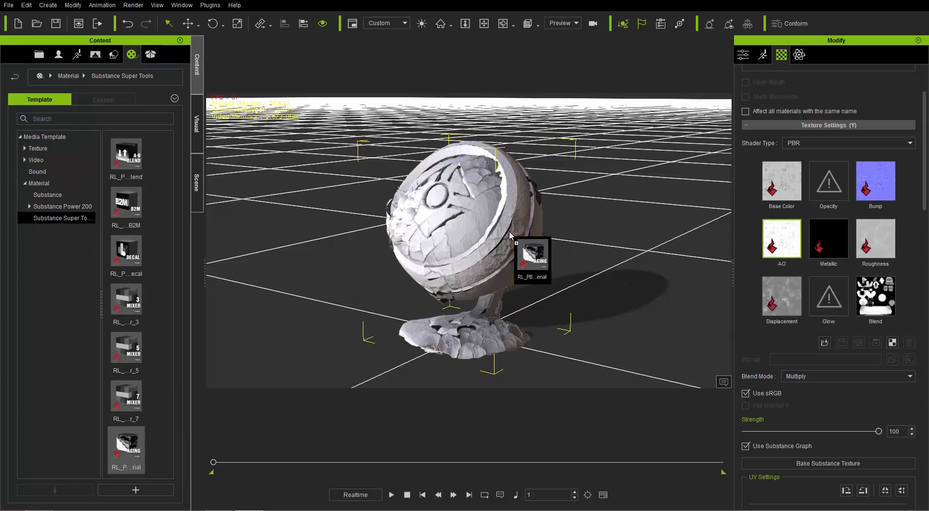
left_click_drag(923, 209, 920, 412)
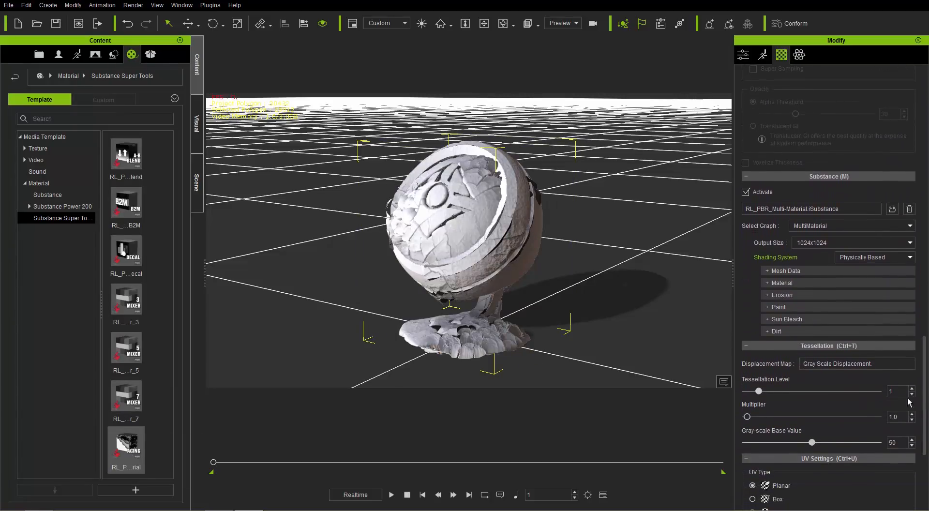
left_click(787, 271)
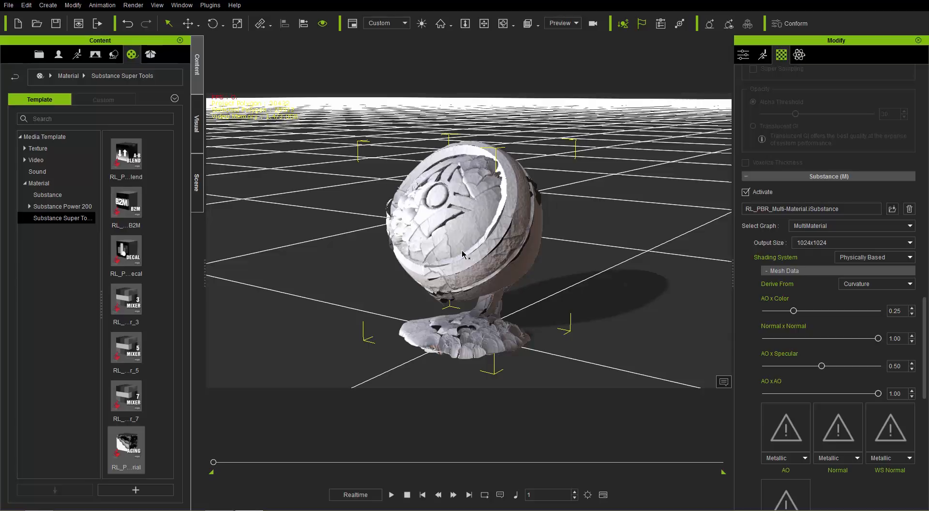
Replace the stripped material ball with a new 1.iClone7_MaterialBall_1 prop that still carries its original maps
key("Delete")
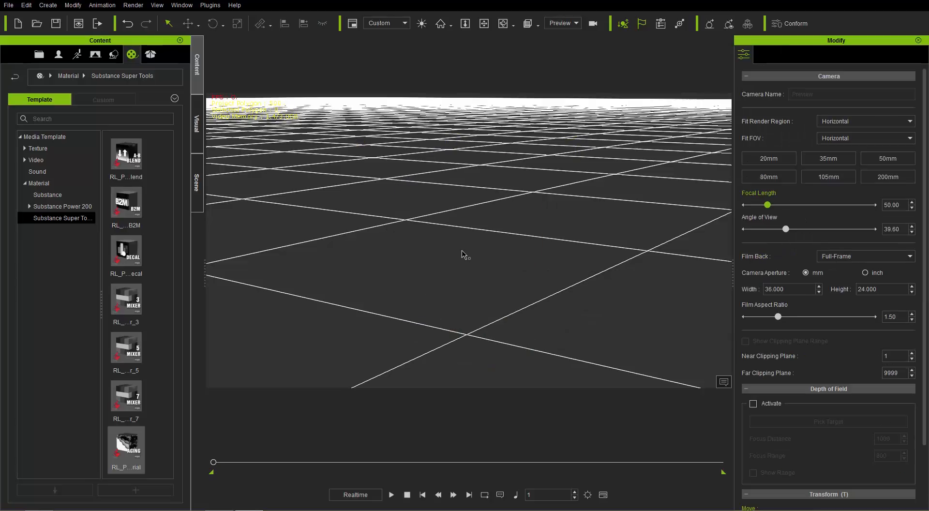
left_click(118, 53)
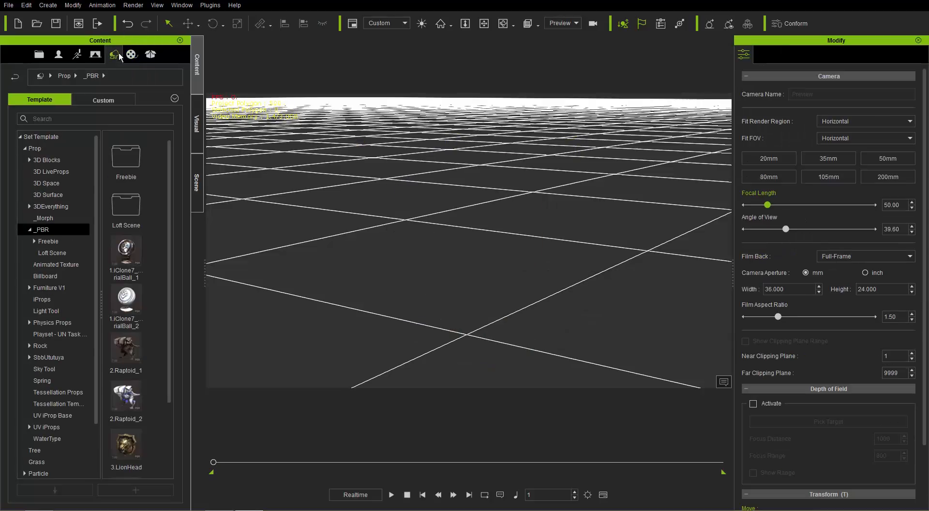
double_click(130, 252)
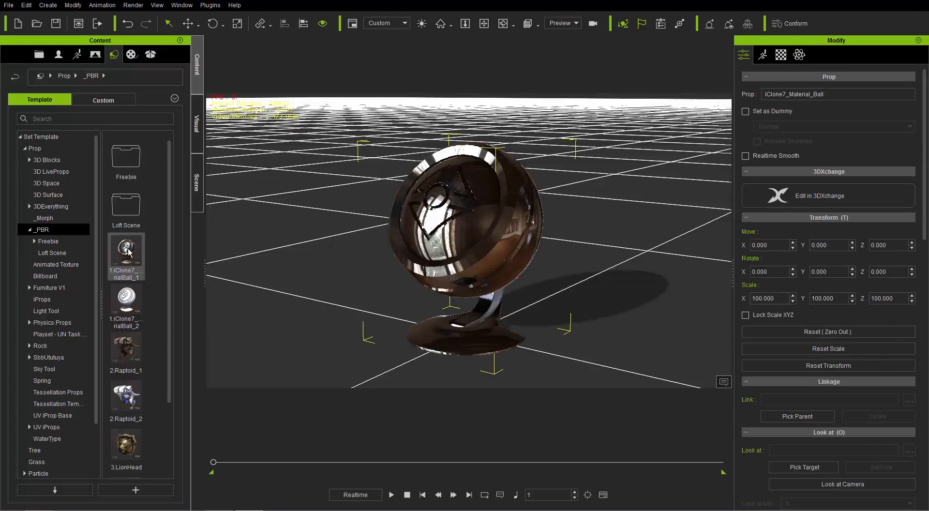
Check the new ball's texture maps, apply the RL_PBR_Multi-Material substance to it and expand its Mesh Data group
left_click(780, 56)
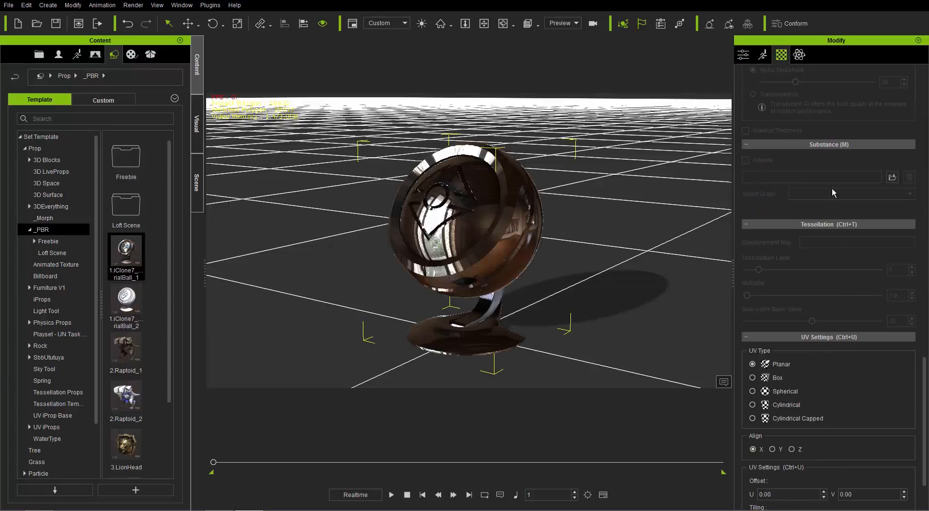
left_click_drag(925, 381, 927, 117)
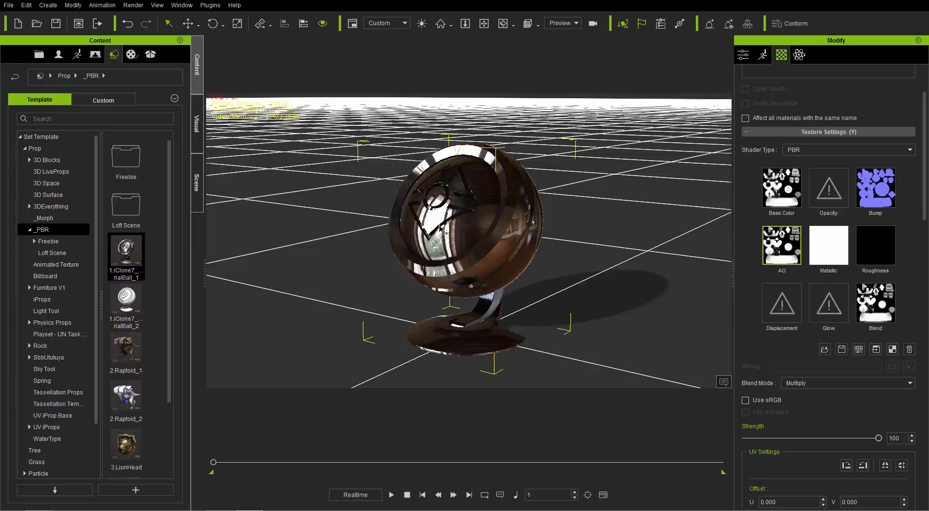
left_click(131, 54)
left_click_drag(125, 448, 475, 257)
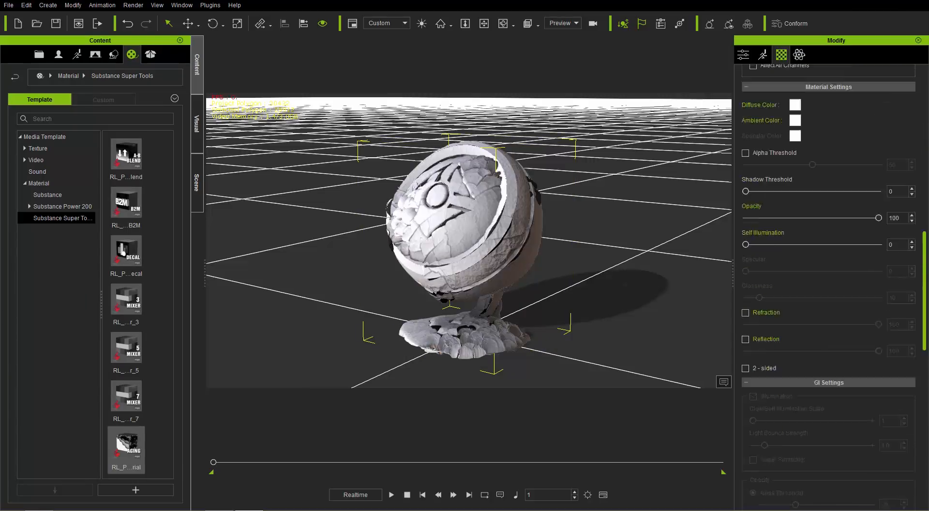
left_click_drag(923, 290, 924, 401)
left_click(793, 242)
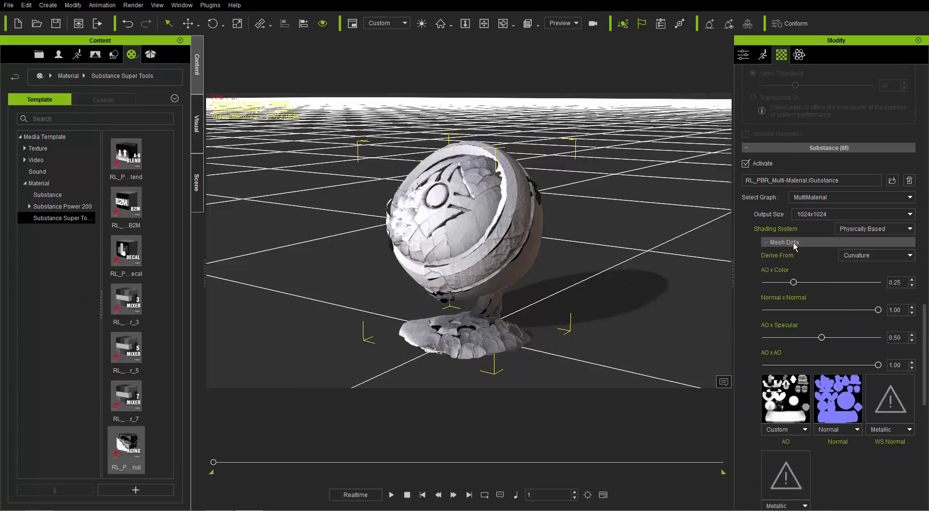
Load IC7_MaterialBall_Blank_ws from the IC7_MaterialBall_Blank sample folder into the WS Normal slot of the Mesh Data
left_click_drag(923, 310, 920, 352)
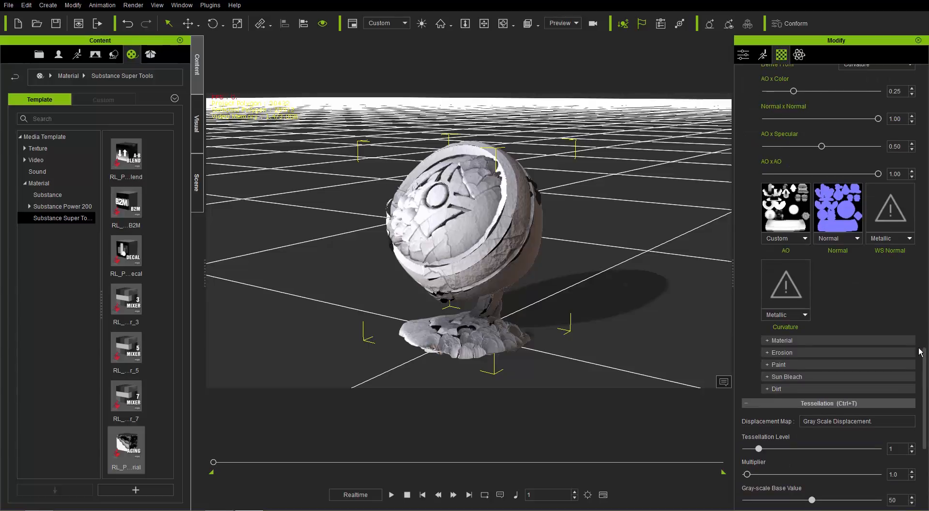
left_click(883, 214)
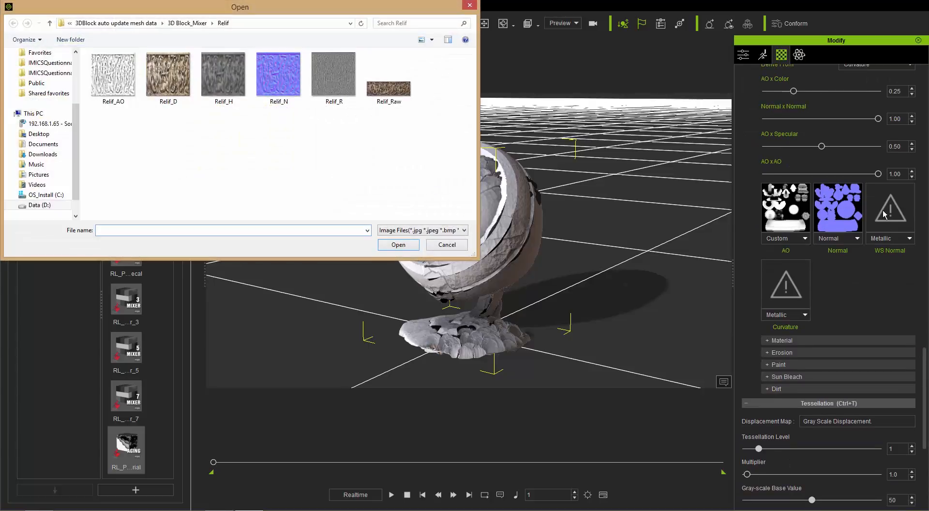
left_click(184, 23)
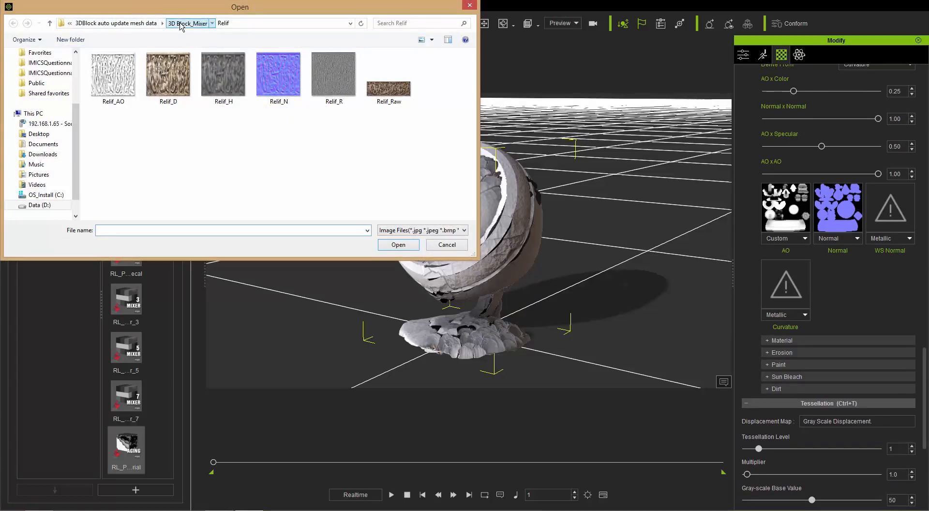
left_click(140, 24)
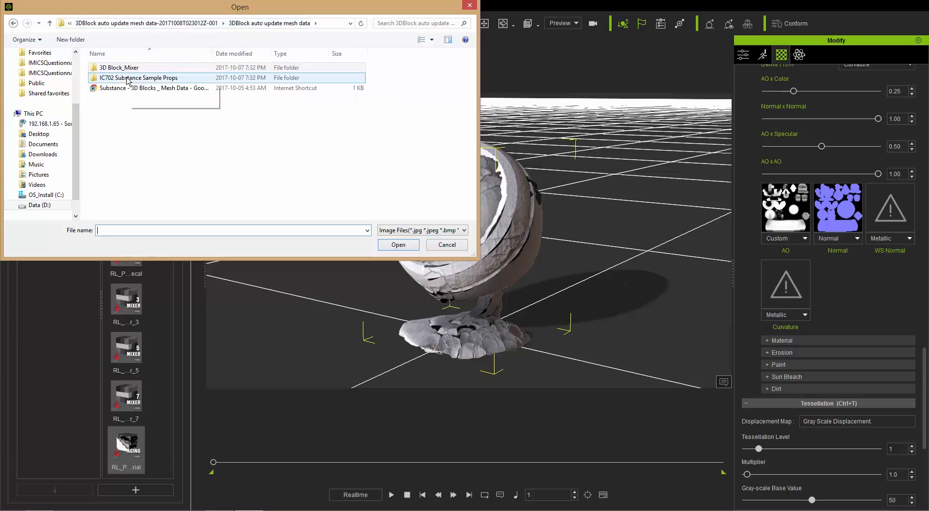
double_click(126, 78)
double_click(127, 78)
double_click(127, 78)
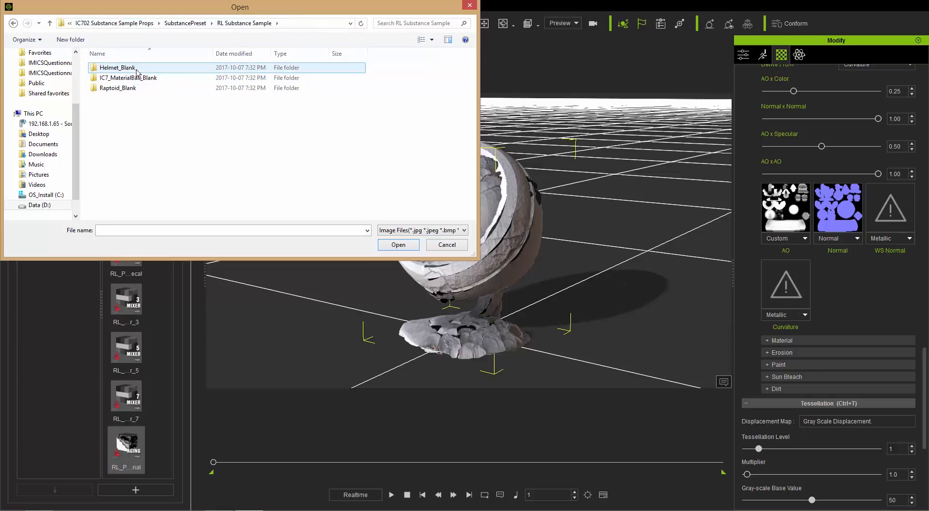
double_click(128, 79)
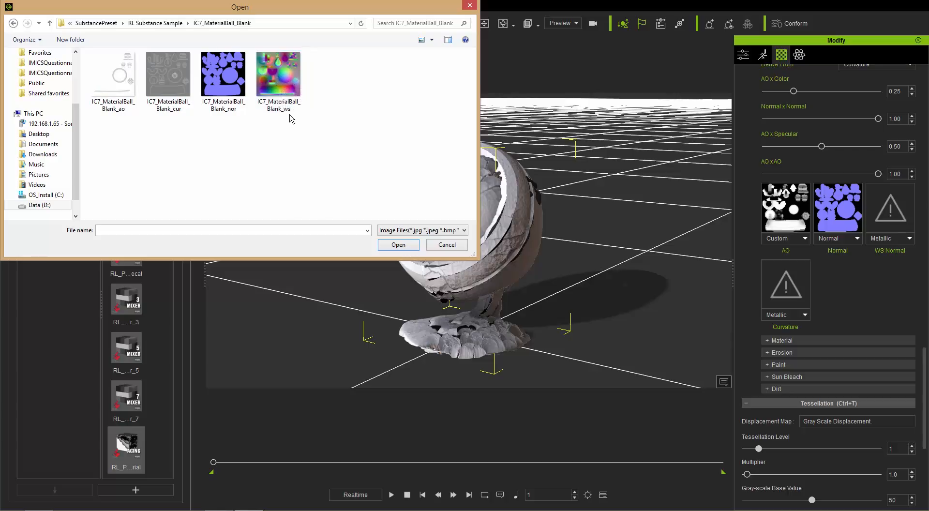
left_click(278, 77)
double_click(277, 77)
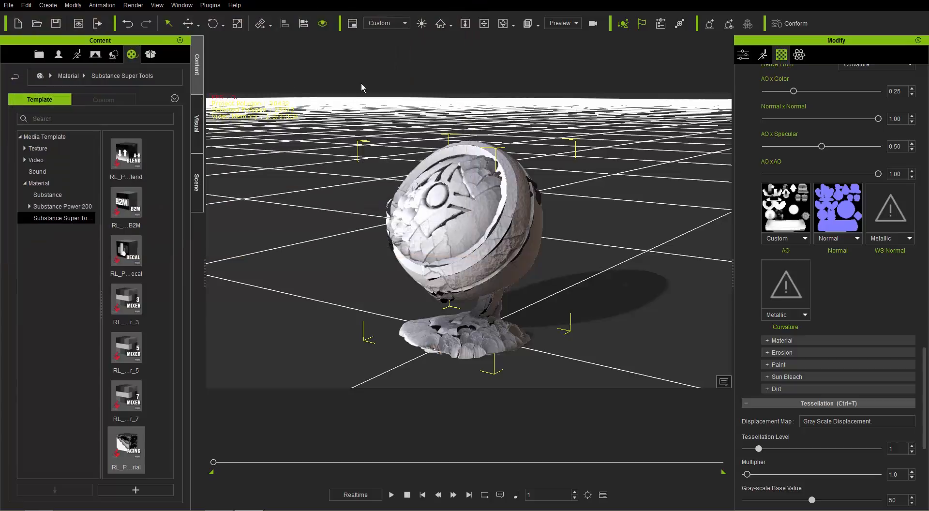
Load IC7_MaterialBall_Blank_cur into the Curvature slot and set the Tessellation Multiplier to 0.0
left_click(786, 291)
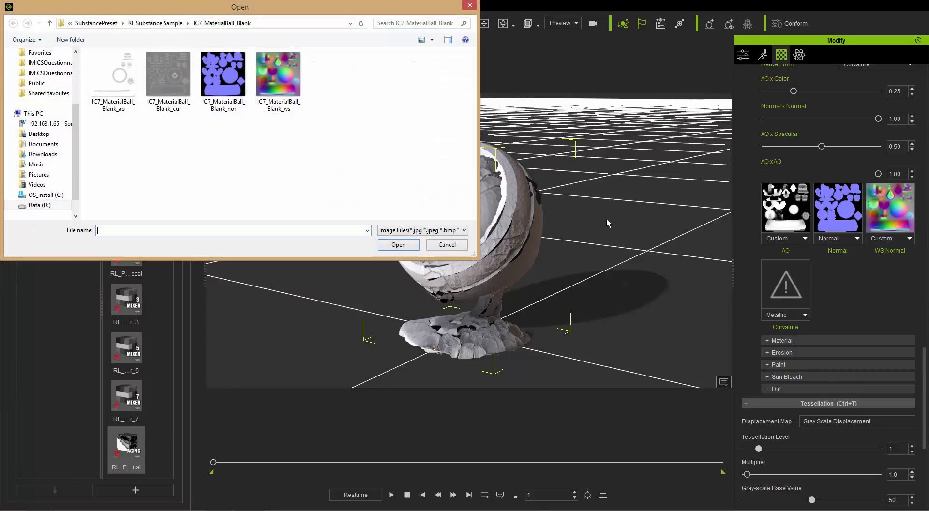
left_click(167, 78)
double_click(172, 80)
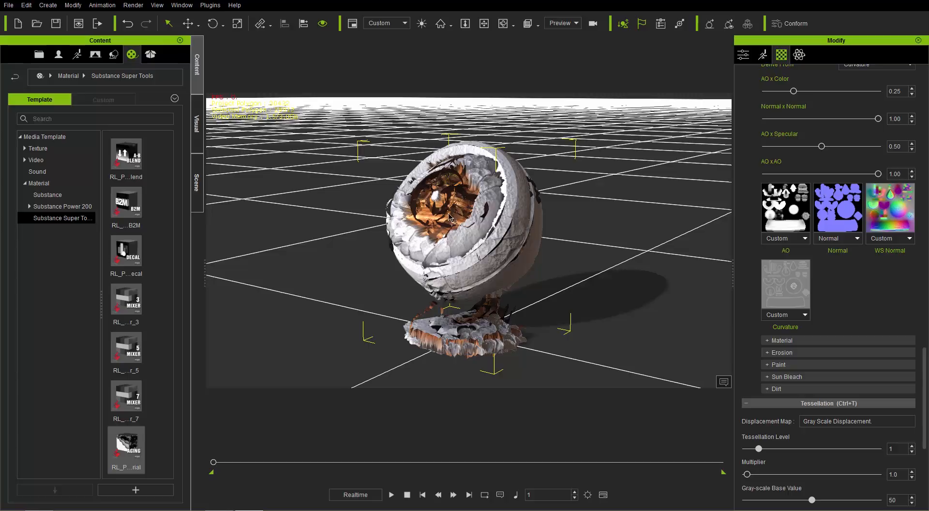
scroll(786, 448, "down", 1)
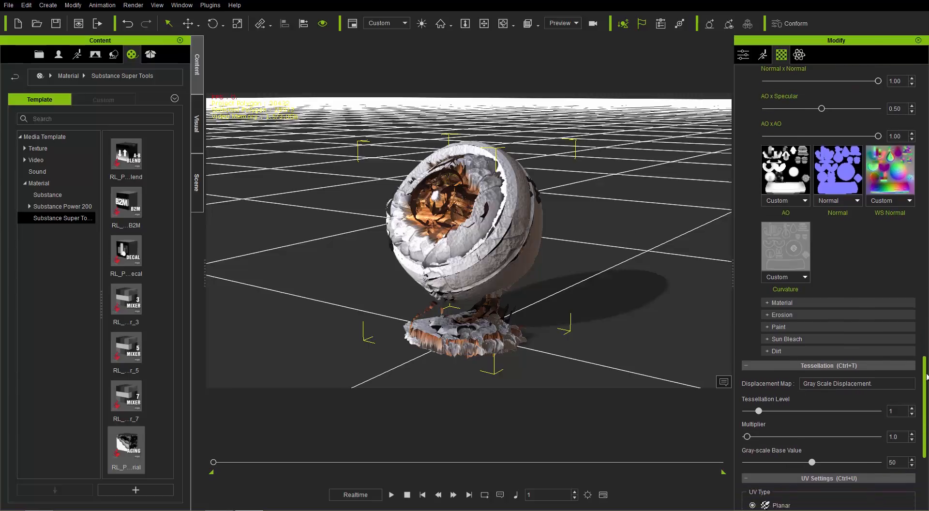
left_click_drag(747, 434, 741, 435)
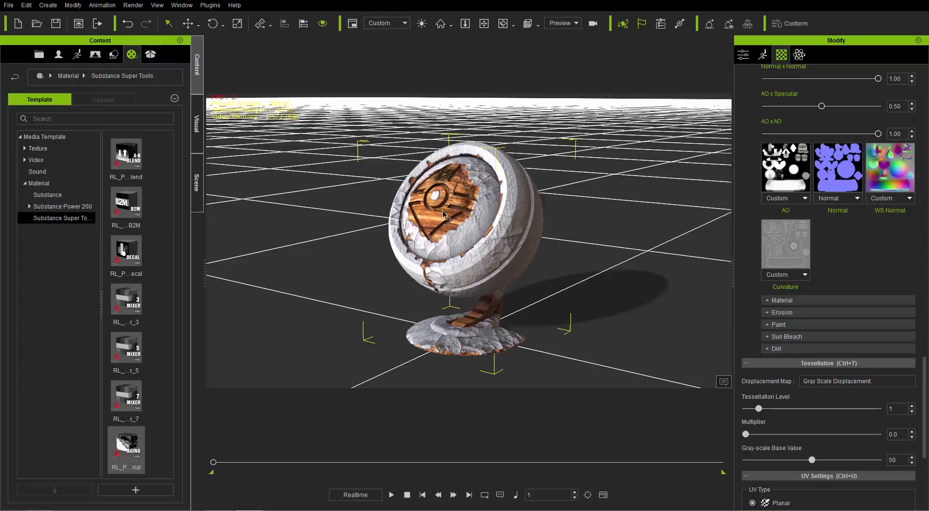
Raise the Edge Wear Amount in the Paint group of the substance to 1.00
left_click(793, 325)
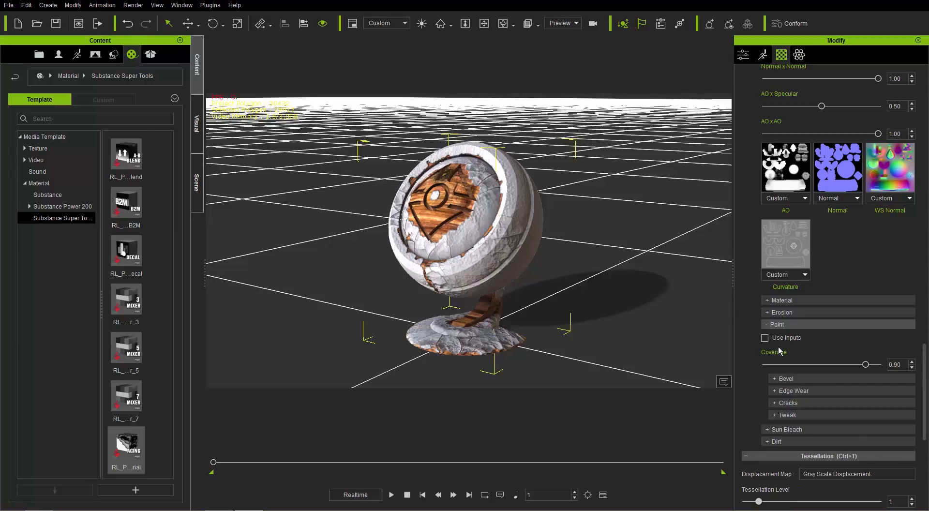
left_click(790, 390)
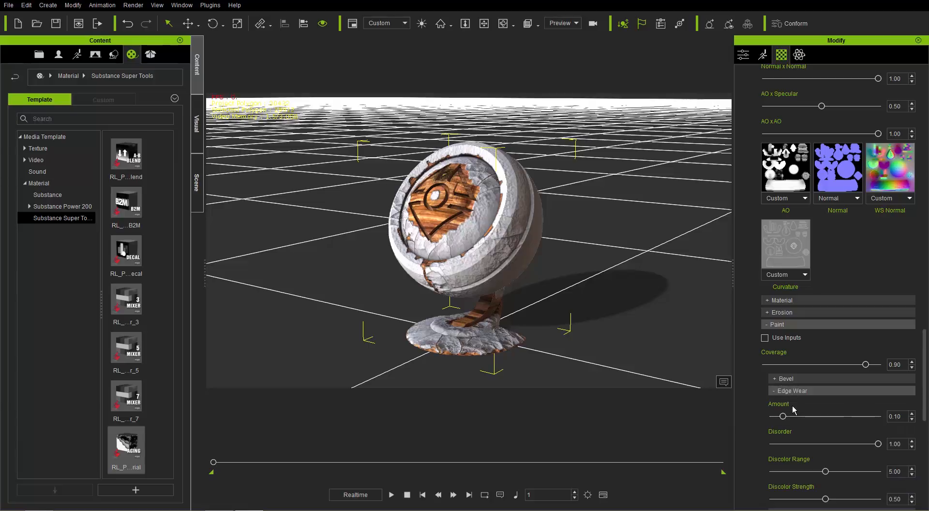
mouse_move(797, 419)
left_mouse_down()
mouse_move(847, 411)
mouse_move(784, 419)
mouse_move(856, 417)
mouse_move(831, 423)
left_mouse_up()
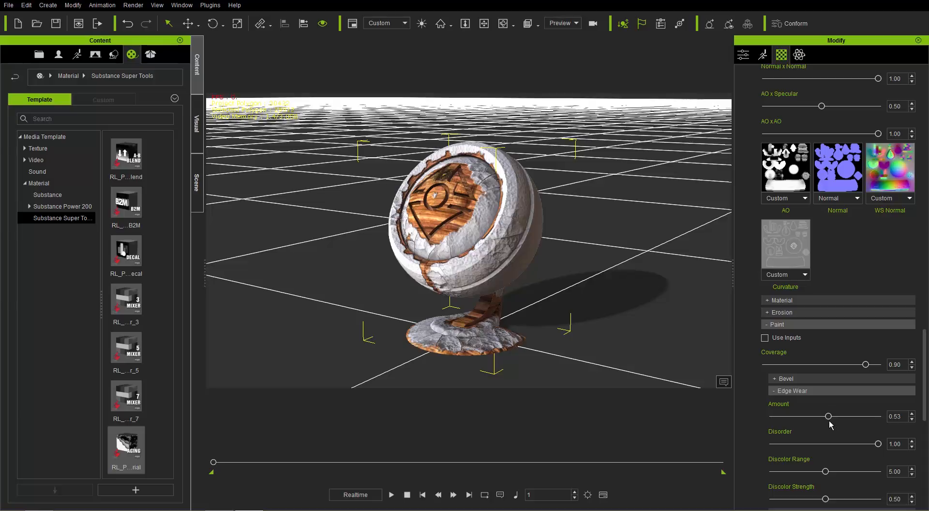
left_click_drag(829, 416, 900, 417)
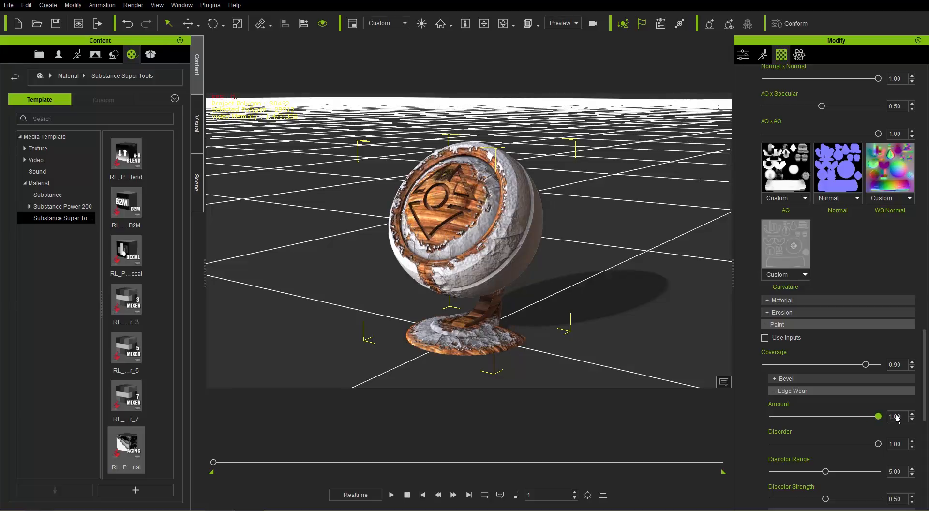
left_click(822, 391)
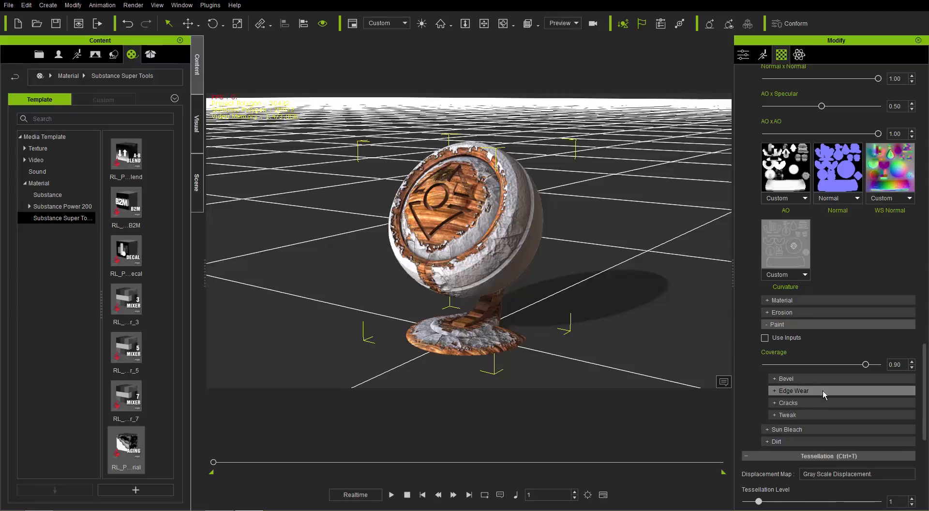
Enable Sun Bleach on the substance and set its Strength to 0.77 and its Amount to 0.37
scroll(812, 387, "down", 1)
left_click(783, 370)
left_click(764, 384)
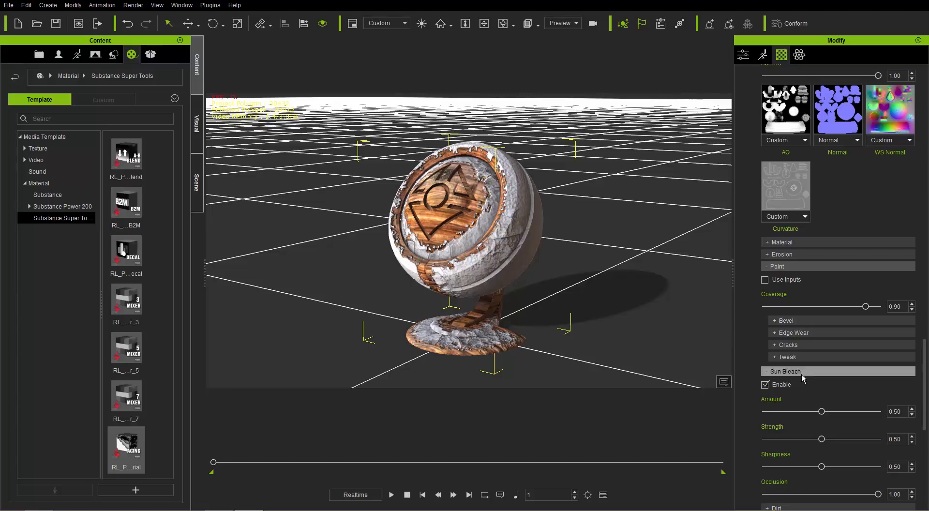
left_click_drag(859, 413, 853, 440)
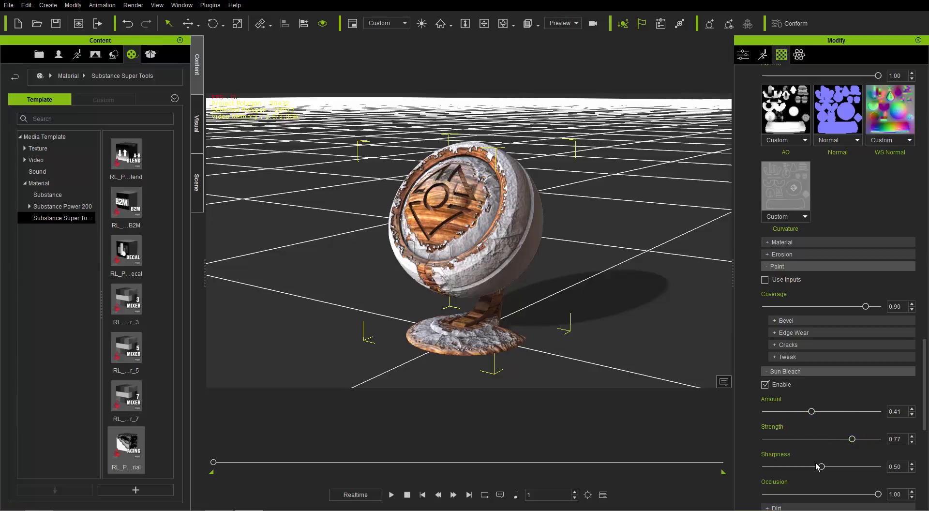
left_click_drag(811, 412, 803, 417)
scroll(924, 389, "down", 2)
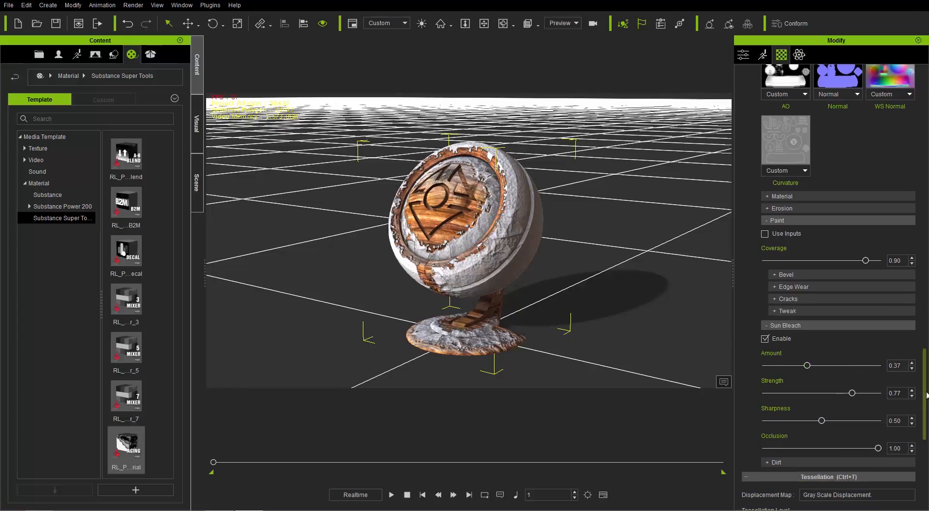
left_click_drag(925, 390, 926, 334)
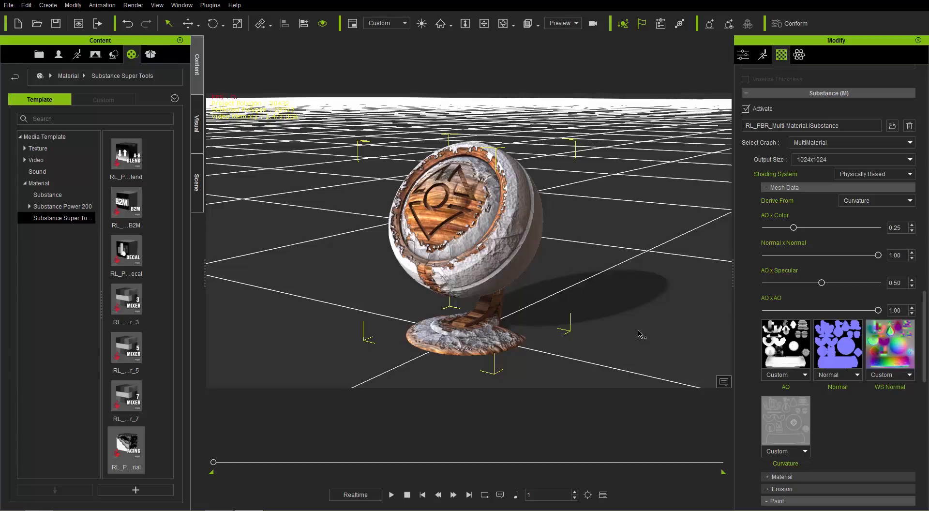
Replace the current material ball with the custom IC7_MaterialBall_Blank prop from the Substance Tools Tutorial folder
key("Delete")
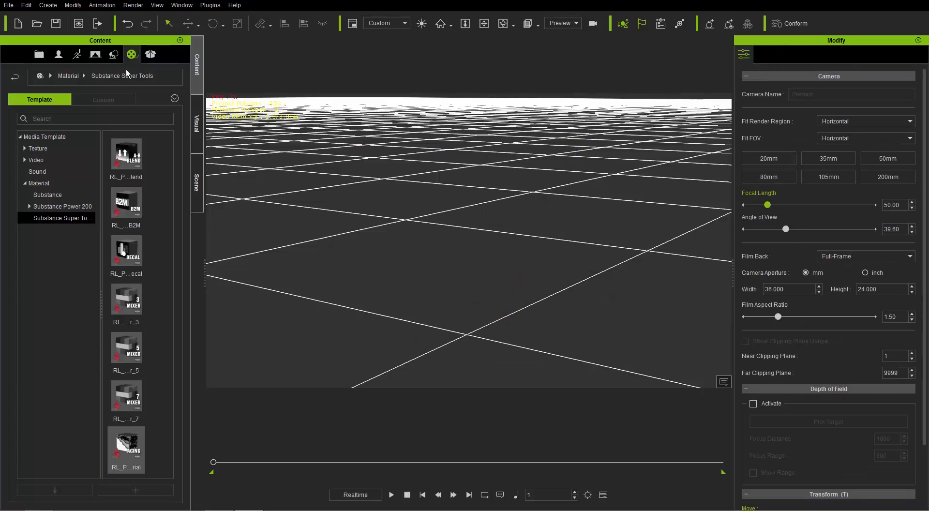
left_click(115, 58)
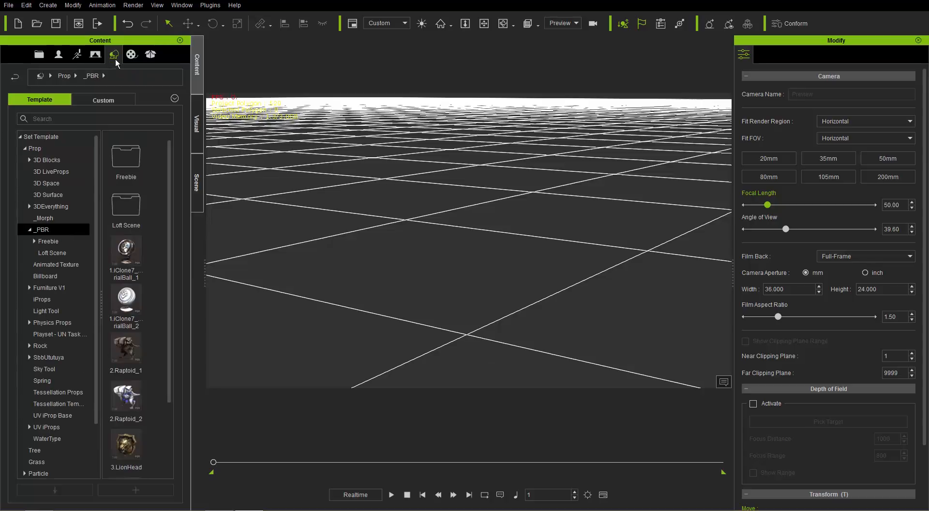
left_click(109, 101)
left_click(70, 160)
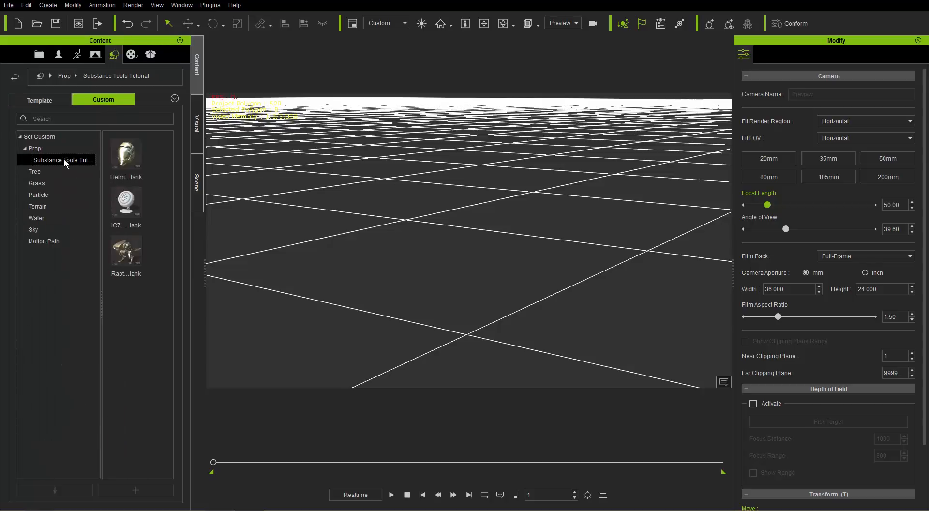
double_click(128, 208)
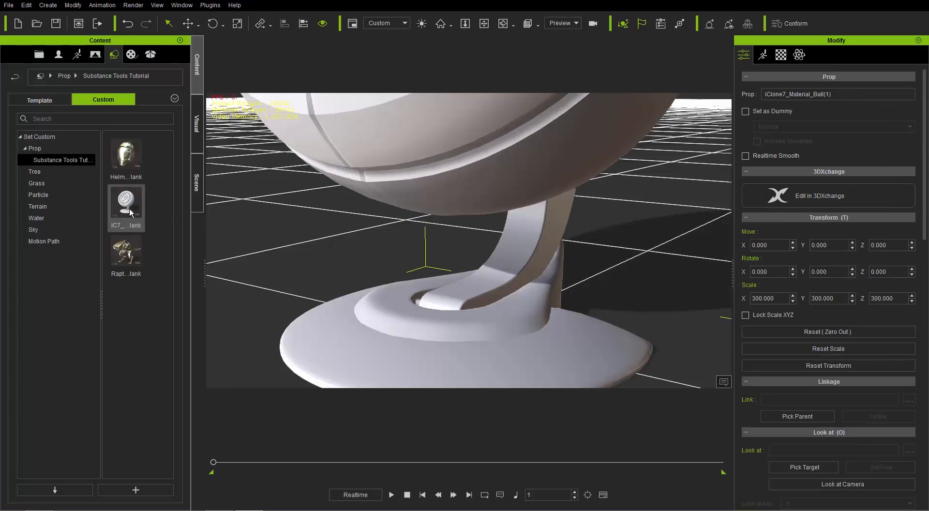
scroll(525, 233, "down", 5)
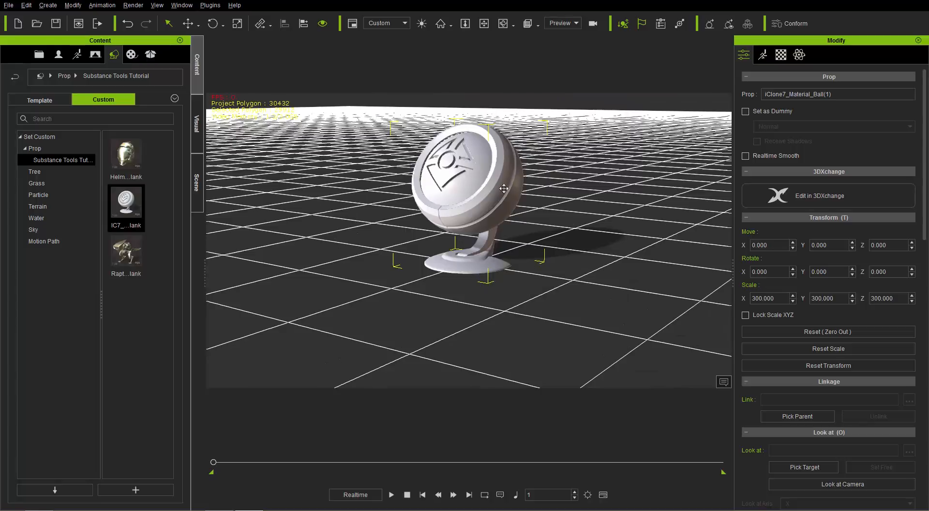
scroll(480, 227, "up", 3)
middle_click_drag(502, 188, 479, 207)
right_click_drag(480, 206, 480, 213)
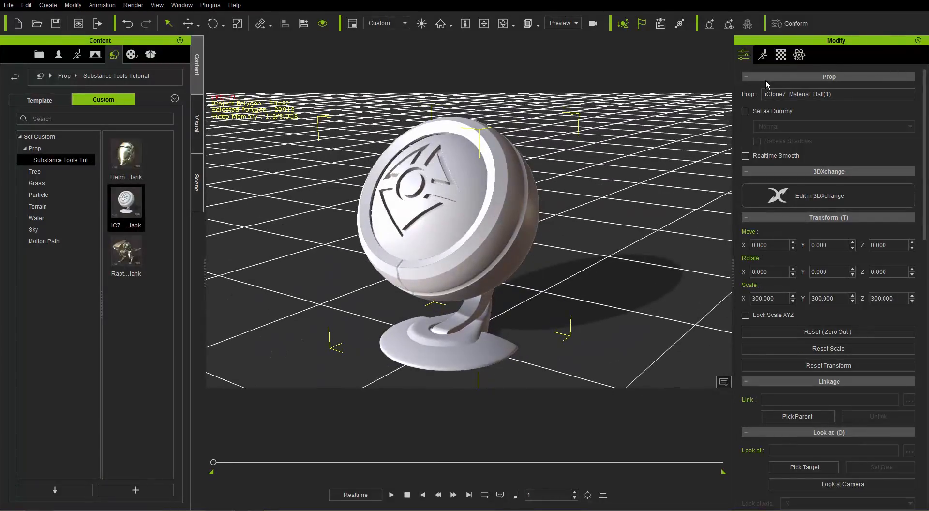
Check the blank ball's texture maps and apply the RL_PBR_Multi-Material substance from Substance Super Tools to it
left_click(780, 56)
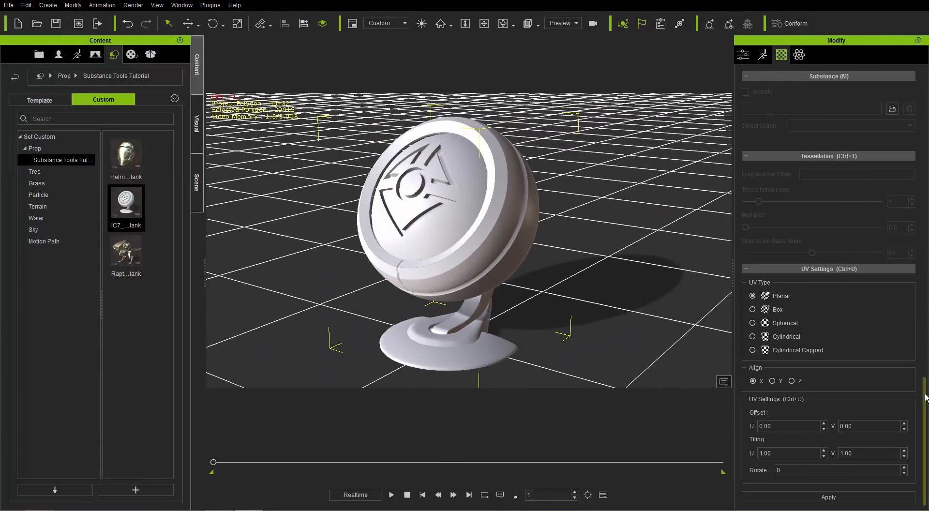
left_click_drag(924, 378, 924, 164)
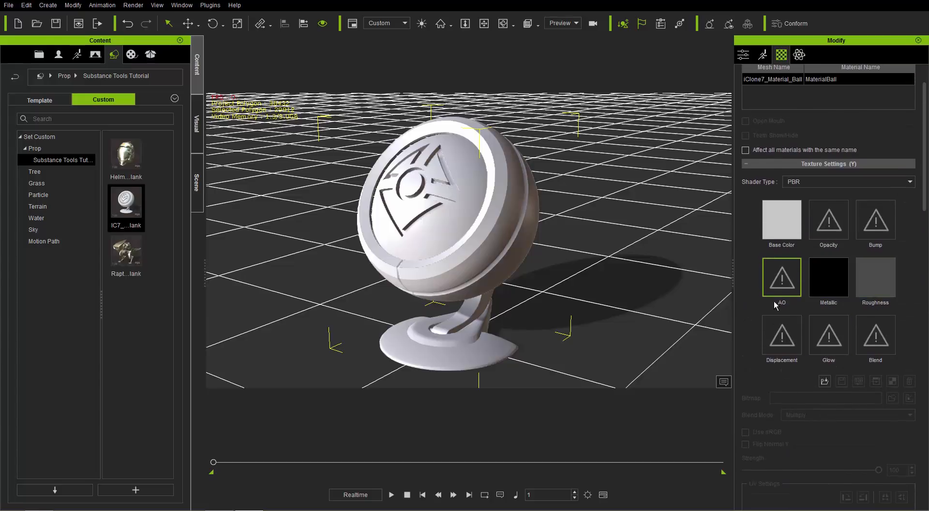
left_click(131, 55)
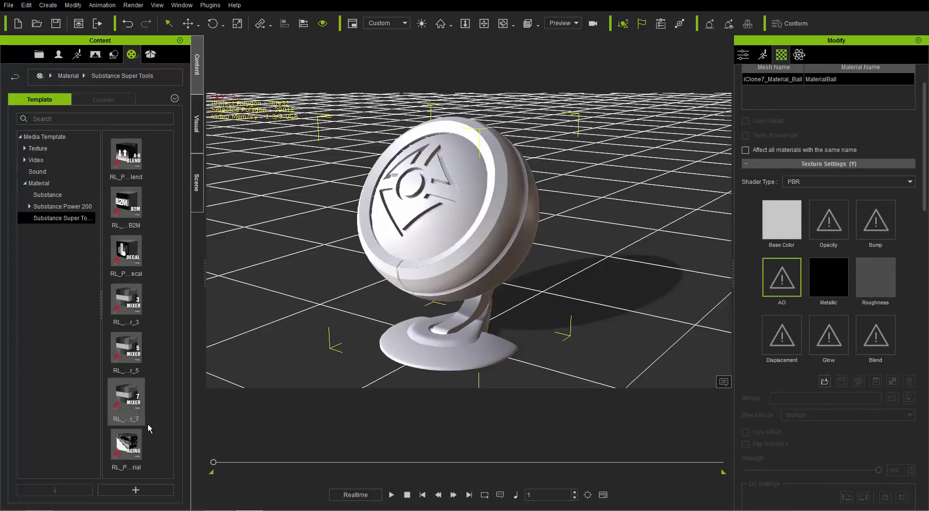
left_click_drag(129, 456, 435, 255)
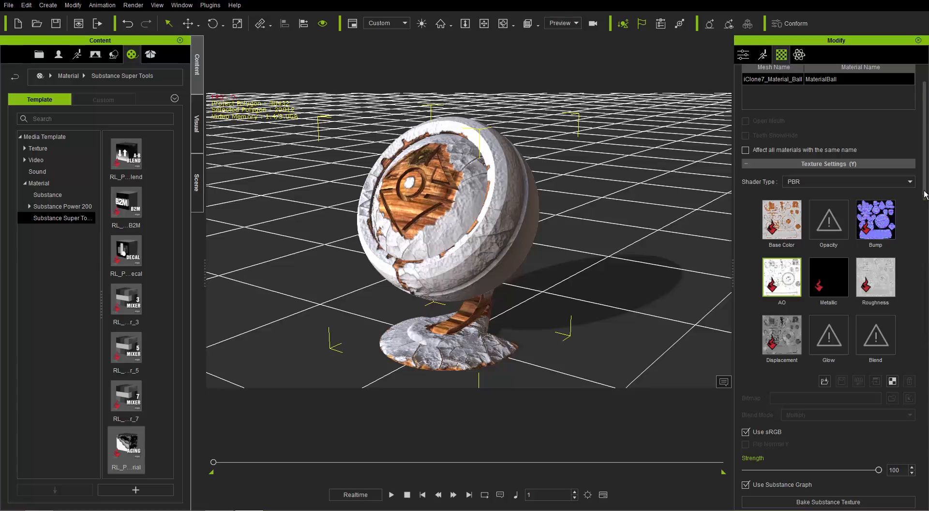
left_click_drag(925, 182, 925, 438)
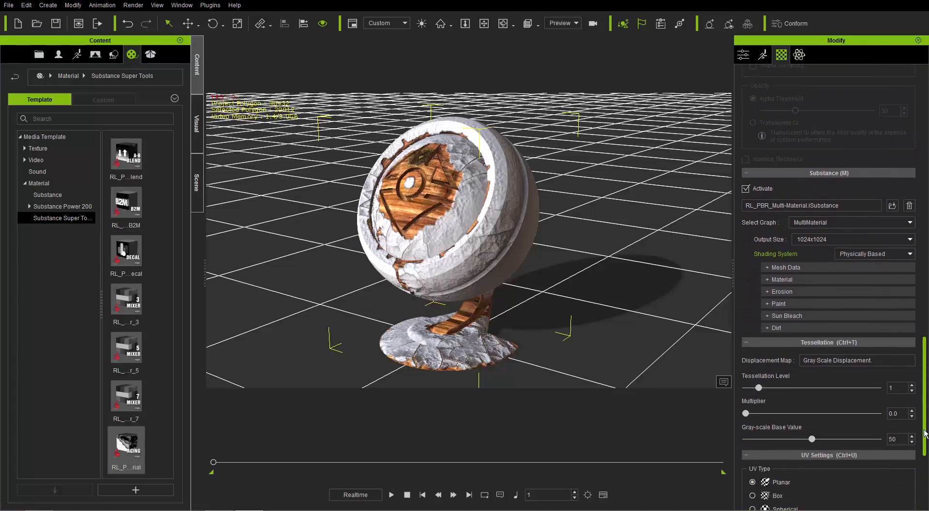
Set the Paint Edge Wear Amount of the blank ball's substance to 0.78
left_click(784, 305)
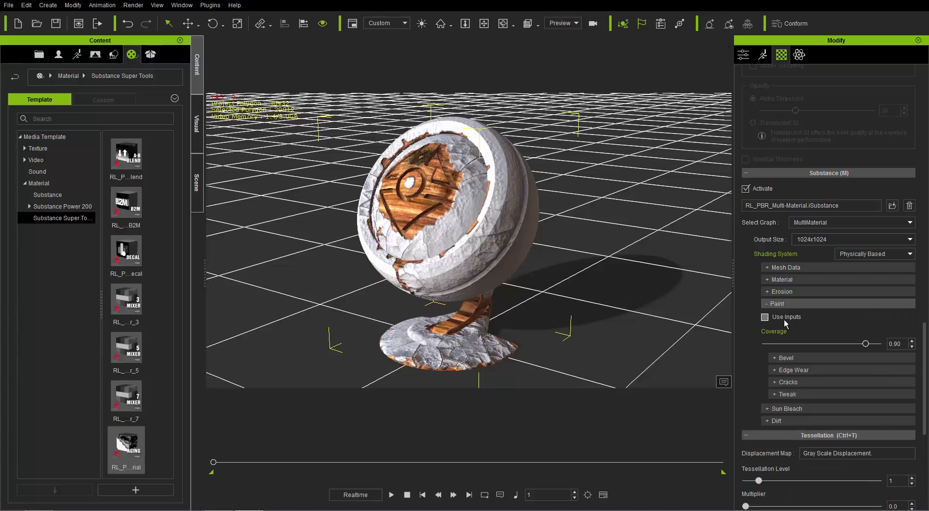
left_click(804, 371)
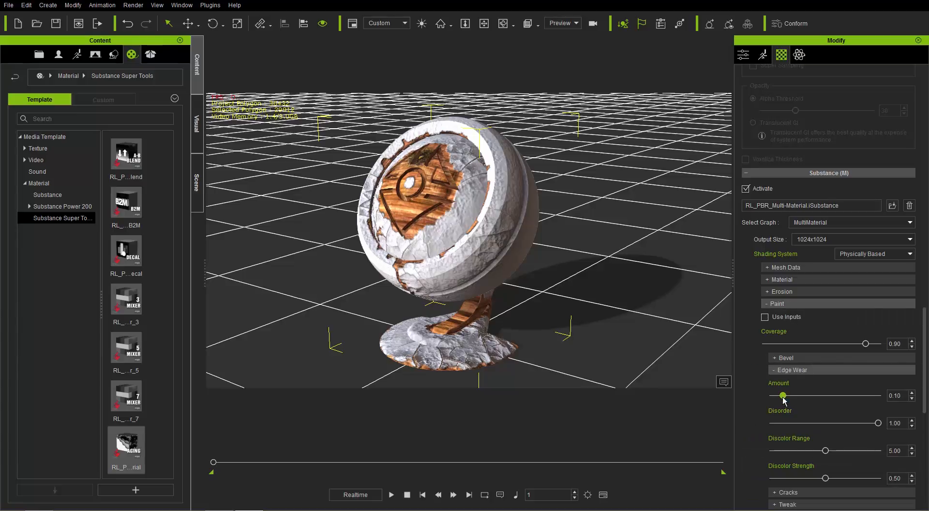
mouse_move(782, 395)
left_mouse_down()
mouse_move(868, 395)
mouse_move(834, 395)
mouse_move(855, 395)
left_mouse_up()
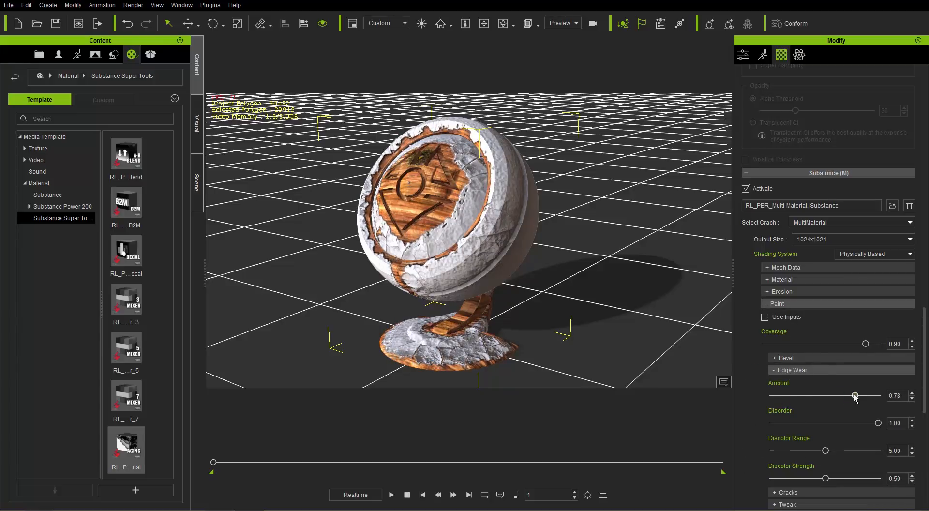
left_click(791, 304)
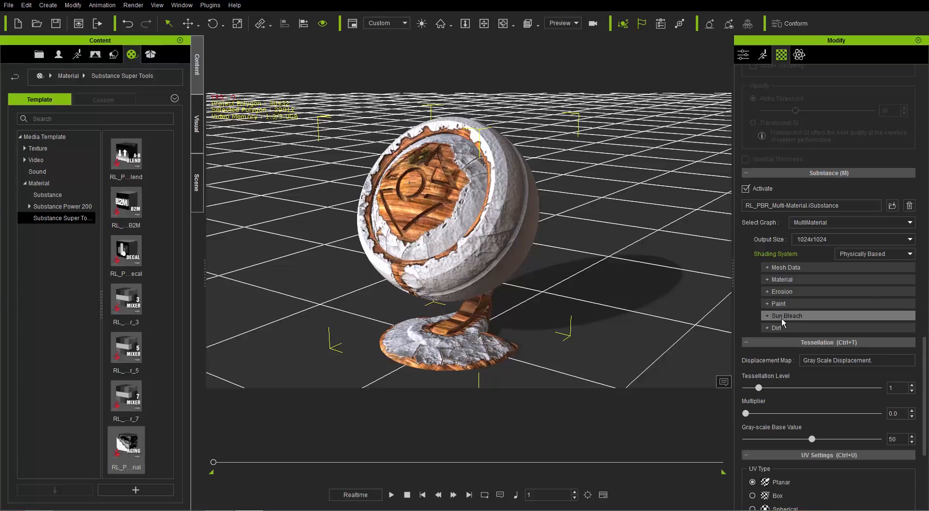
Enable Sun Bleach on the blank ball's substance and set its Amount to 0.32
left_click(781, 317)
left_click(765, 329)
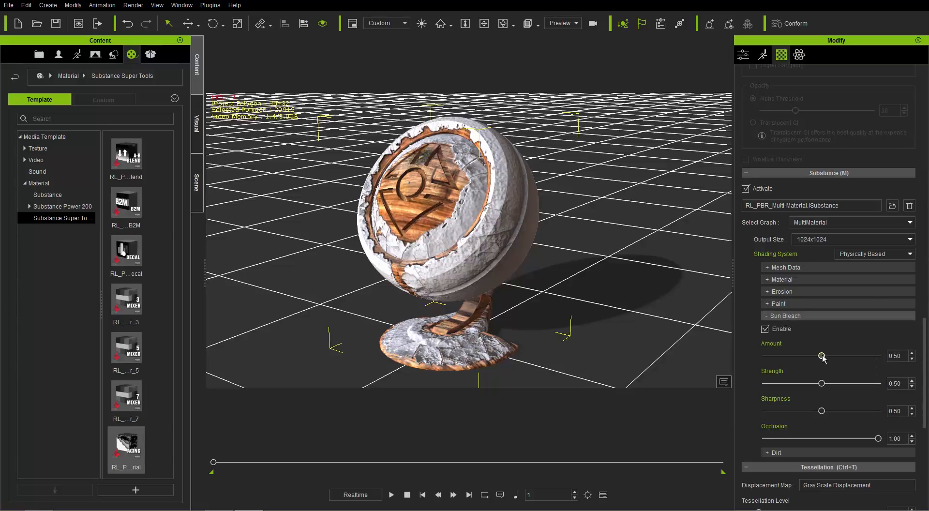
left_click_drag(820, 355, 804, 365)
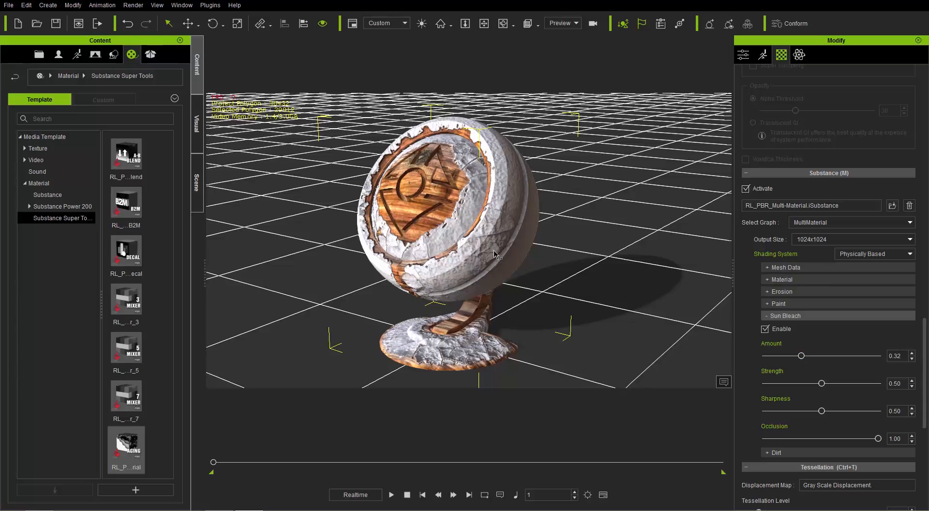
Examine the AO, Normal, WS Normal and Curvature maps in the substance's Mesh Data group
left_click(774, 267)
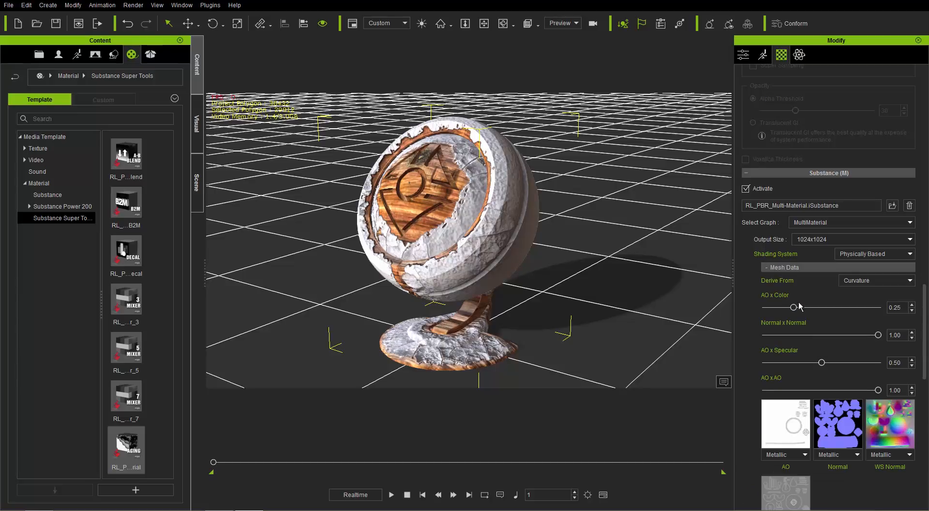
scroll(925, 338, "down", 3)
scroll(837, 290, "down", 3)
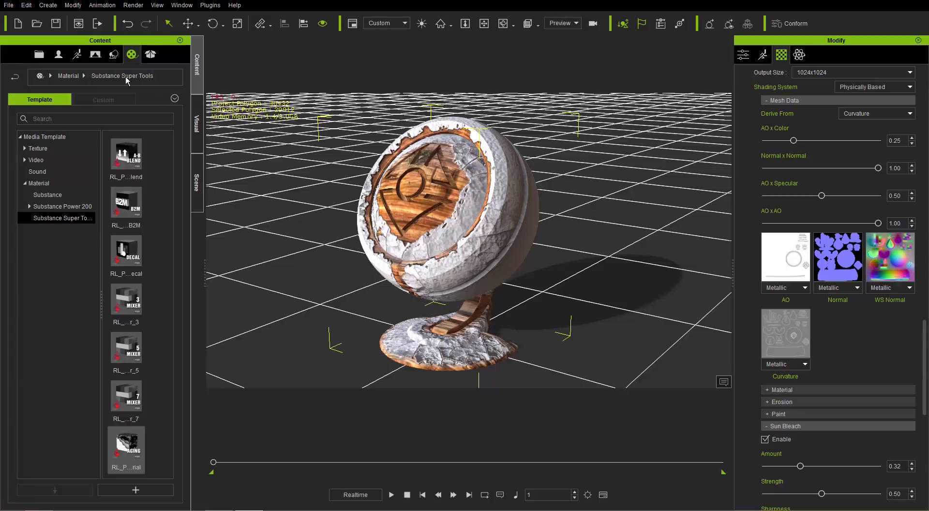
Locate the IC7_MaterialBall_Blank prop in File Explorer and inspect the properties of its accompanying iSubstanceSourceMap file
left_click(114, 54)
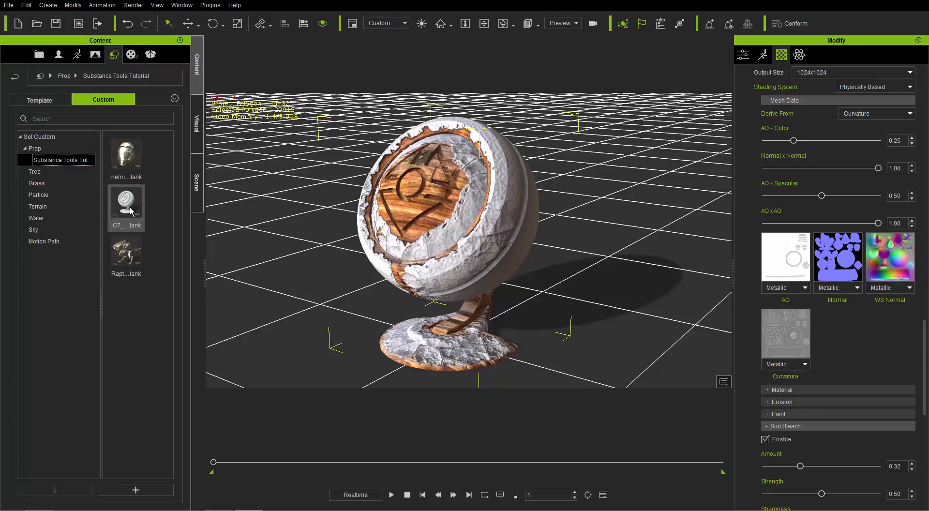
right_click(130, 207)
left_click(181, 361)
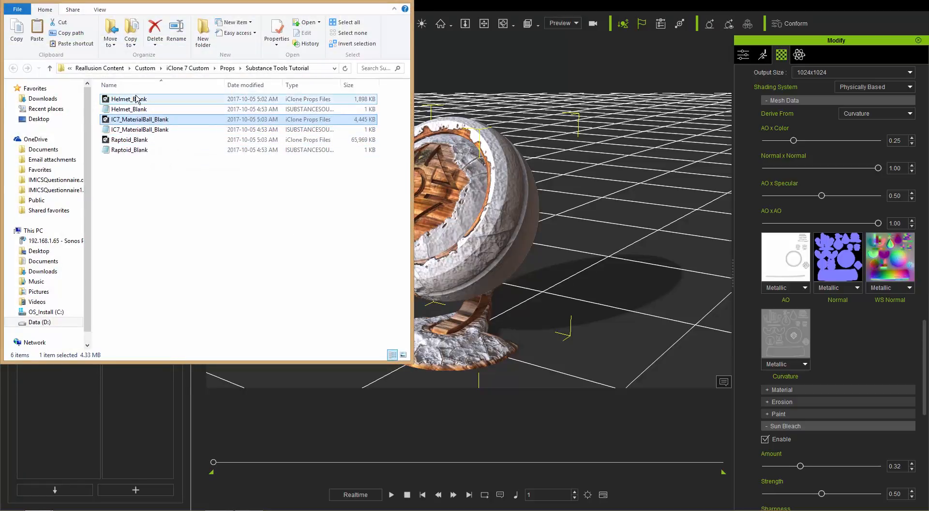
right_click(127, 130)
left_click(158, 264)
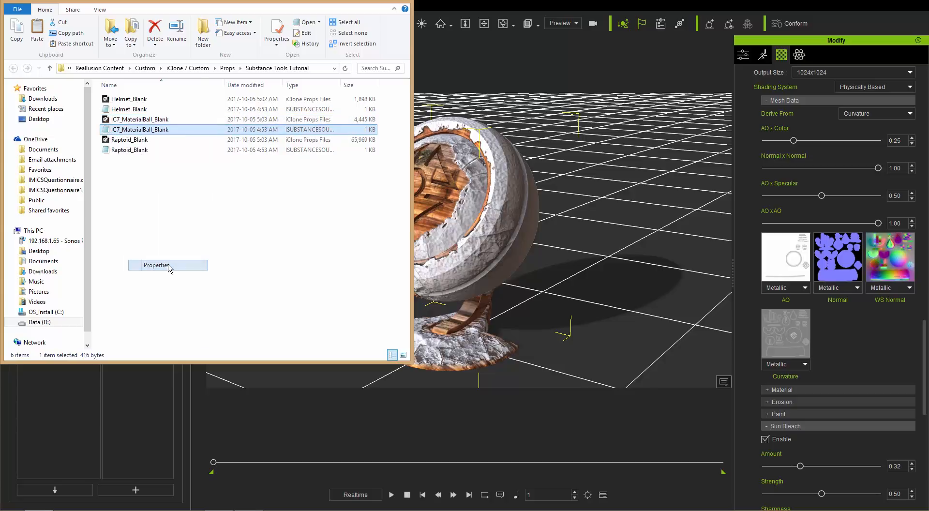
left_click_drag(255, 192, 301, 192)
left_click(282, 194)
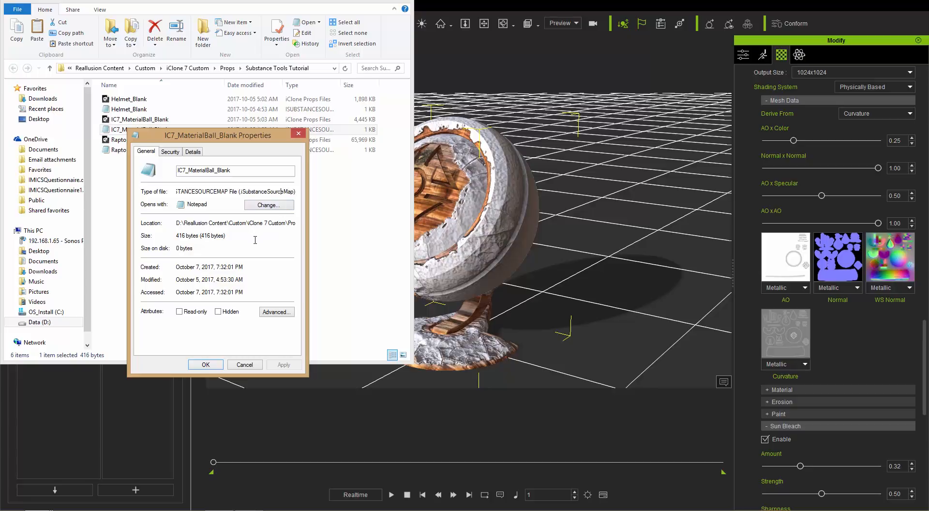
left_click(252, 367)
Open the IC7_MaterialBall_Blank iSubstanceSourceMap file in Notepad to read its folder and source map definitions
right_click(146, 129)
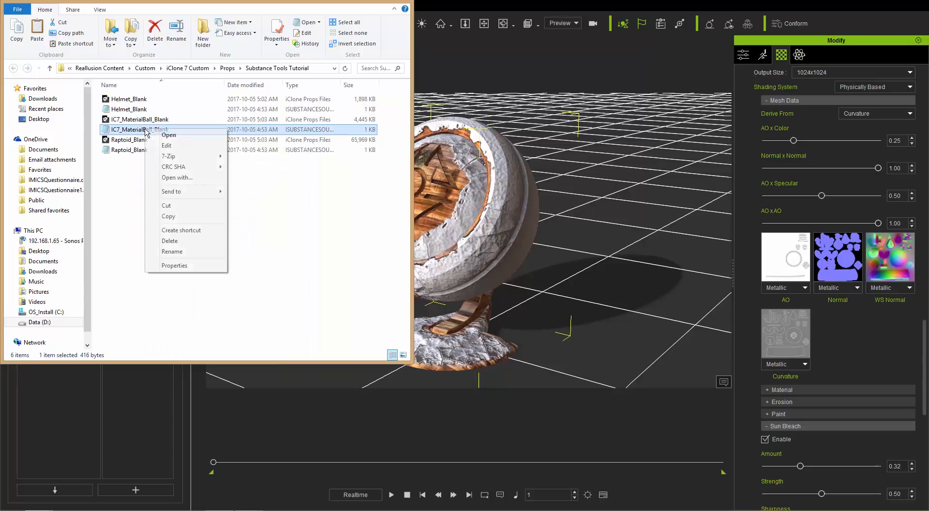
left_click(187, 178)
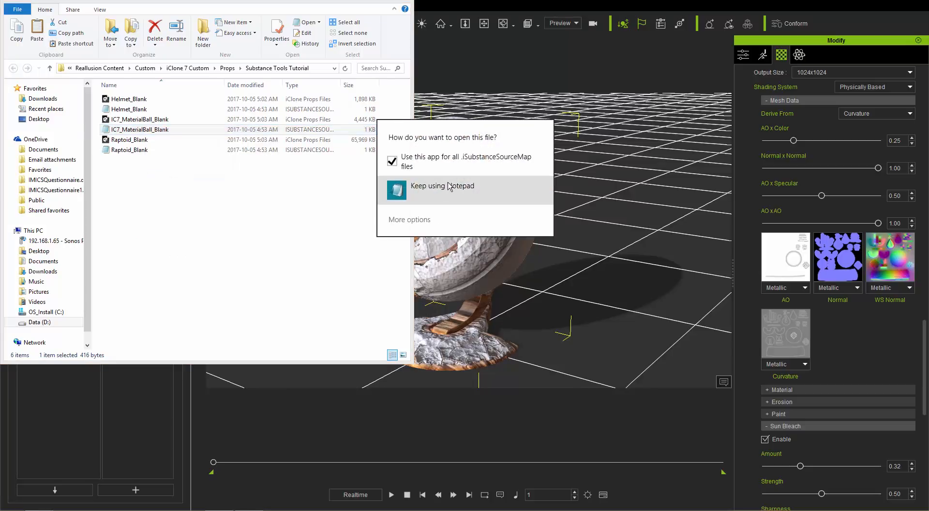
left_click(448, 186)
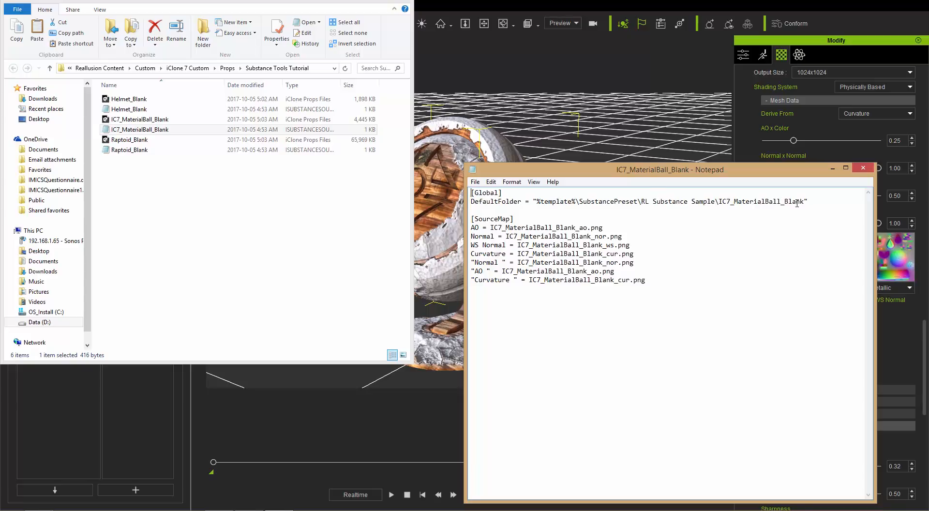
Switch back to iClone and locate the _PBR folder of the template props in File Explorer
left_click(503, 2)
left_click(55, 99)
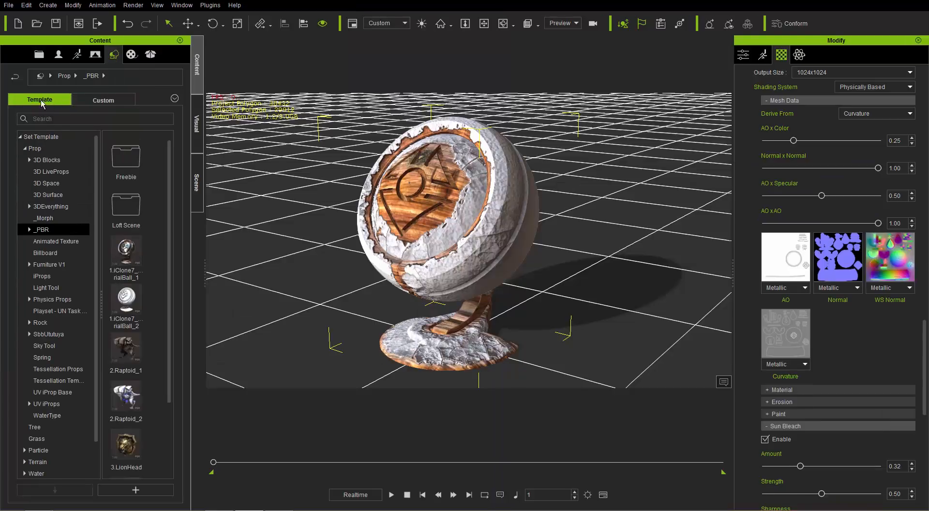
right_click(50, 234)
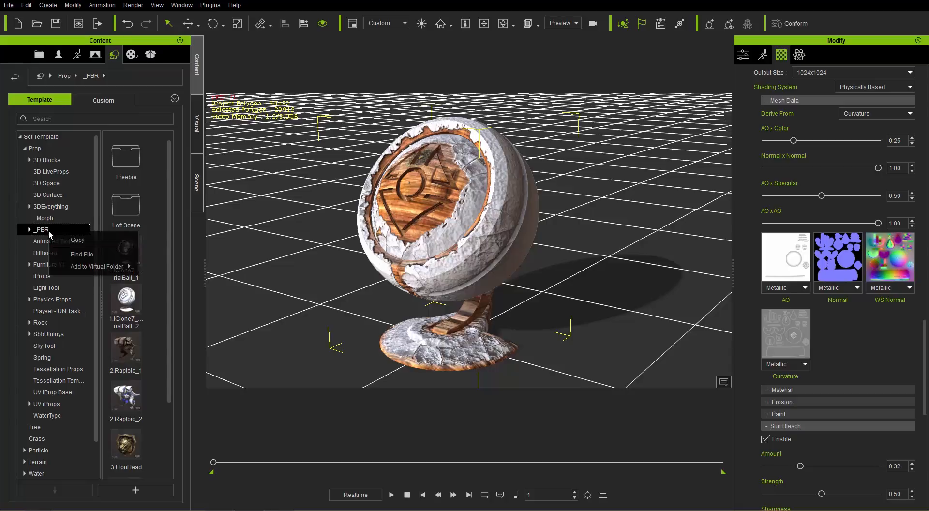
left_click(83, 254)
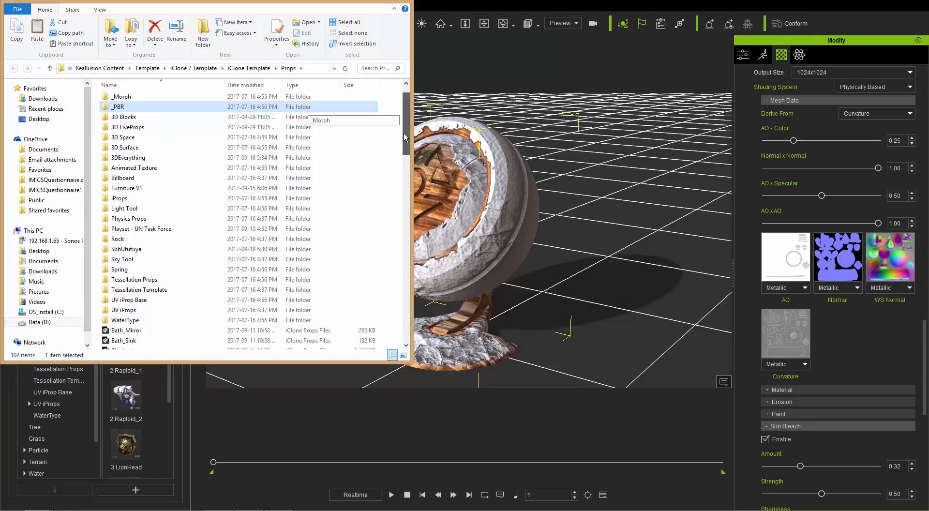
Go up to the iClone Template folder, open SubstancePreset and find the RL Substance Sample folder
scroll(404, 137, "down", 3)
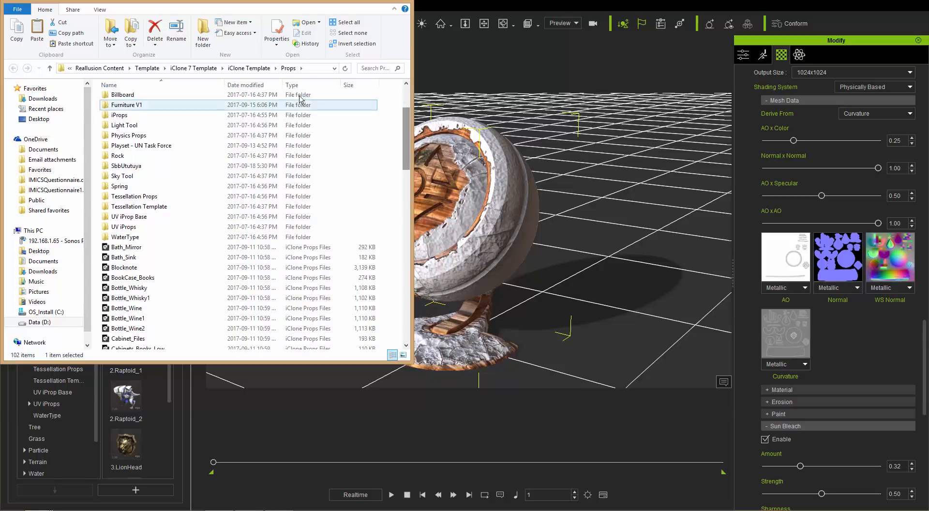
left_click(254, 70)
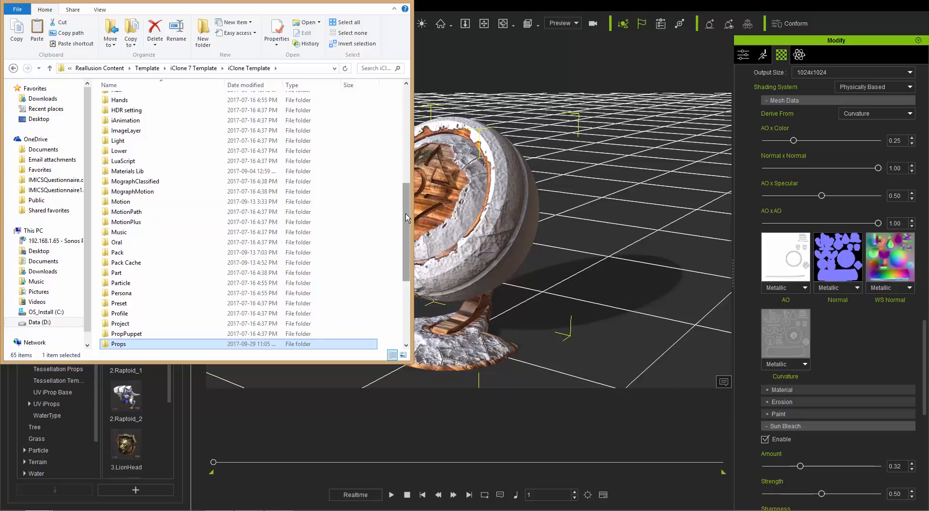
left_click_drag(405, 221, 406, 283)
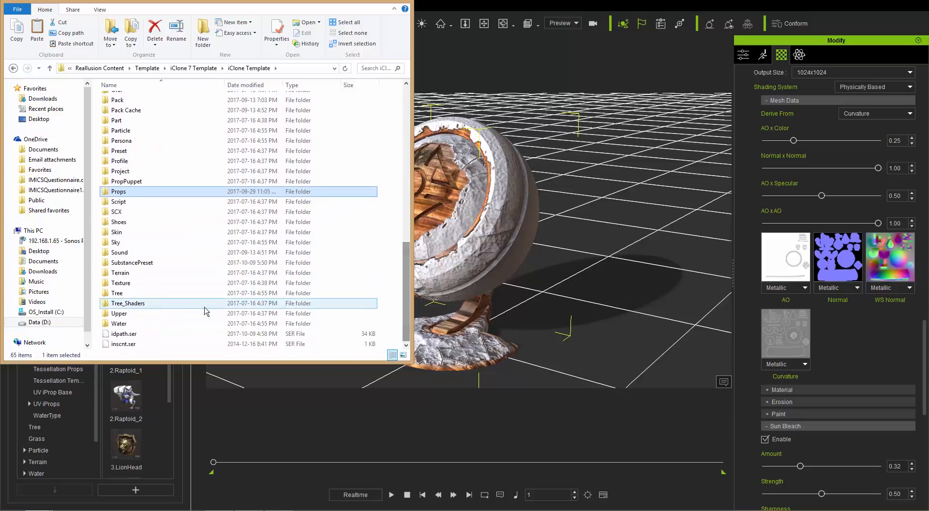
double_click(137, 264)
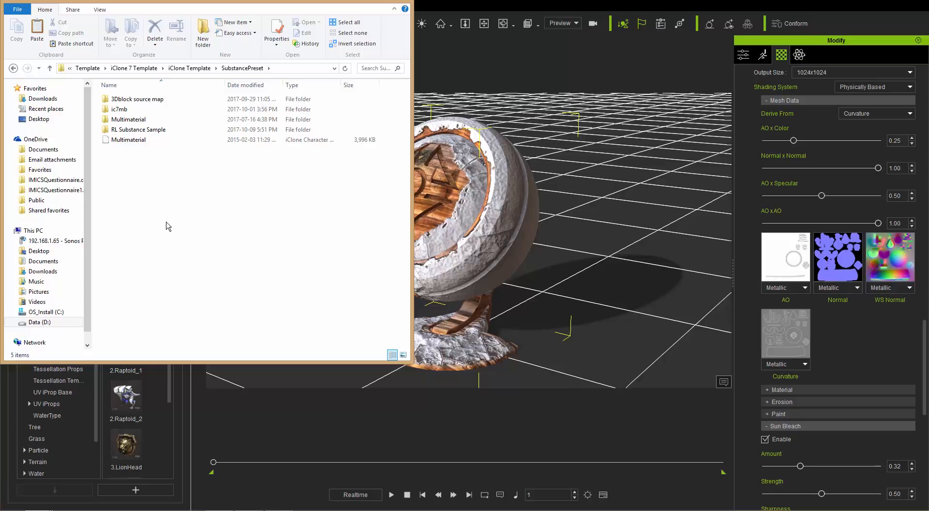
left_click(143, 131)
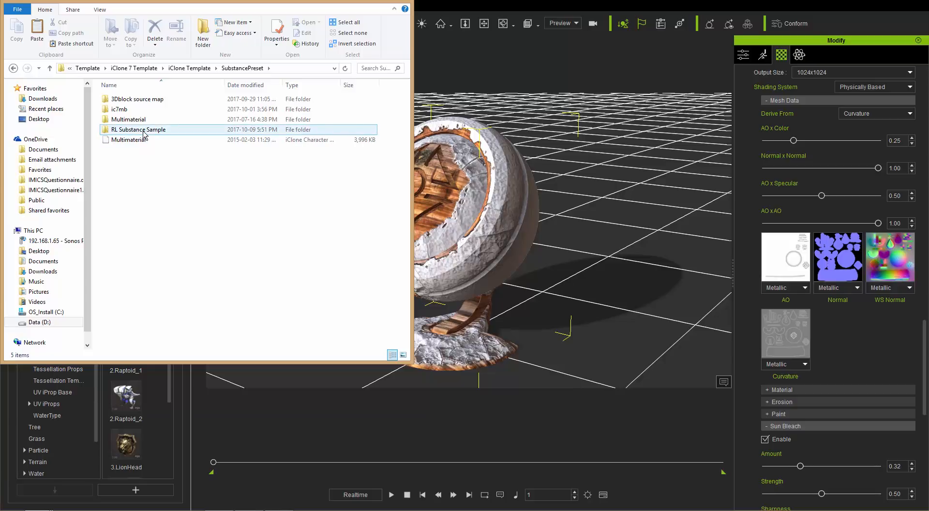
Check the DefaultFolder path in the Notepad source map file and follow it into RL Substance Sample\IC7_MaterialBall_Blank in File Explorer
key("alt+Tab")
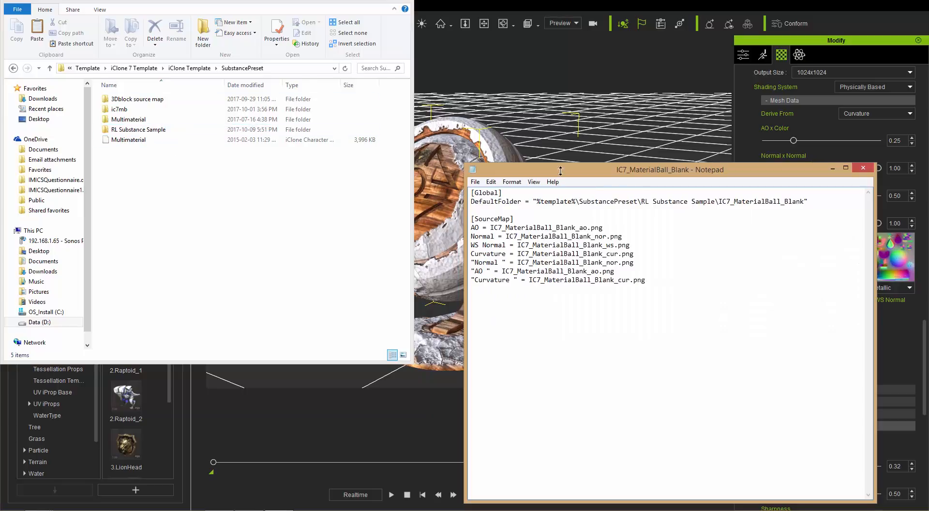
left_click_drag(645, 173, 631, 100)
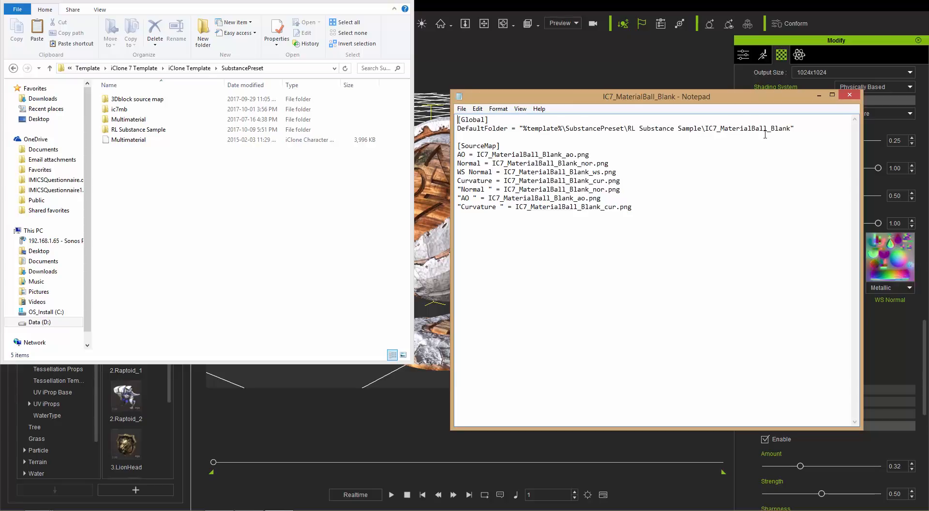
double_click(138, 129)
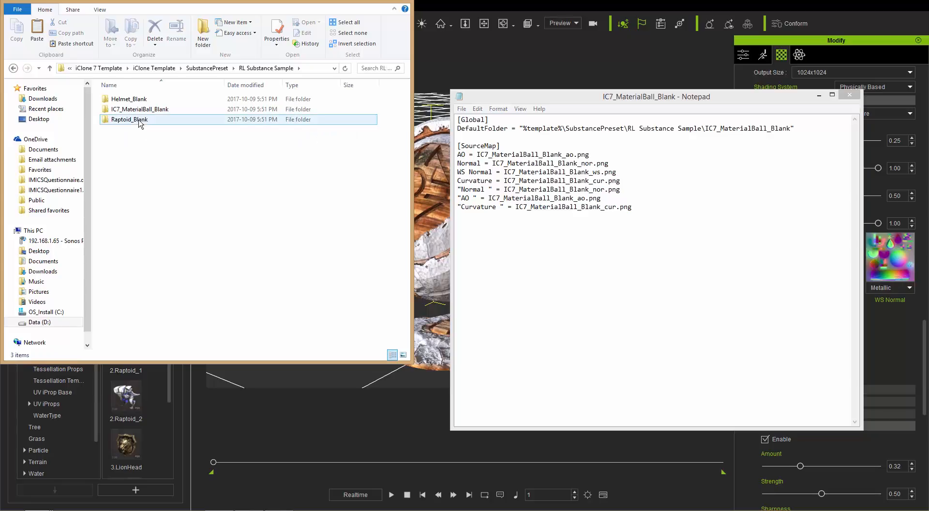
left_click(140, 111)
double_click(139, 110)
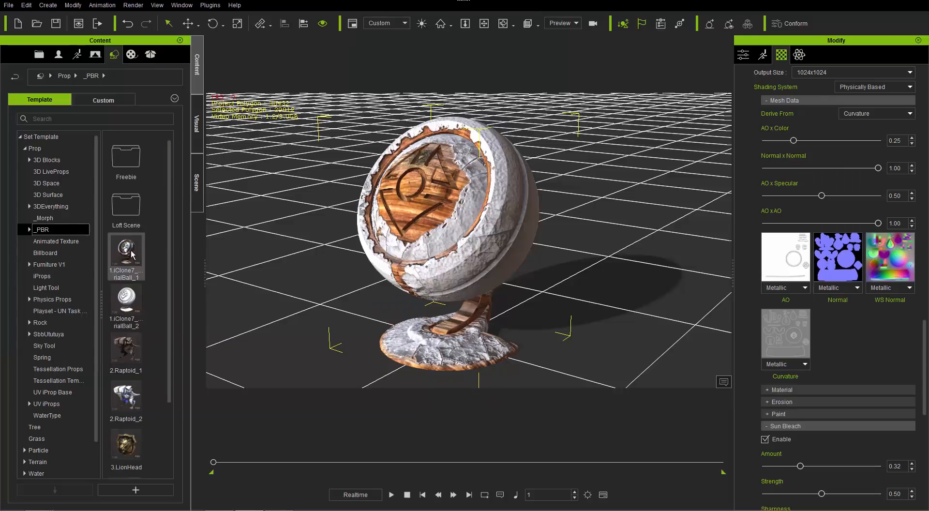
Return to iClone's custom props and locate the IC7_MaterialBall_Blank prop in File Explorer
left_click(116, 97)
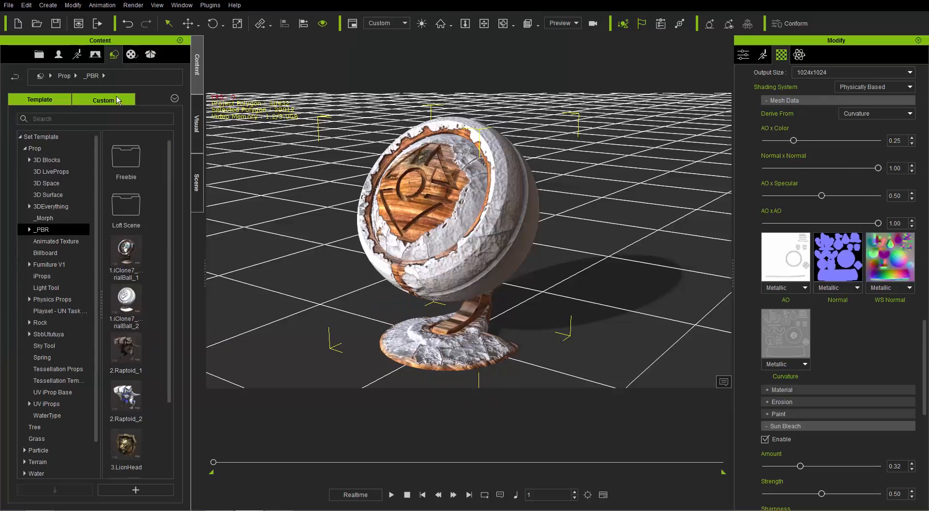
right_click(129, 215)
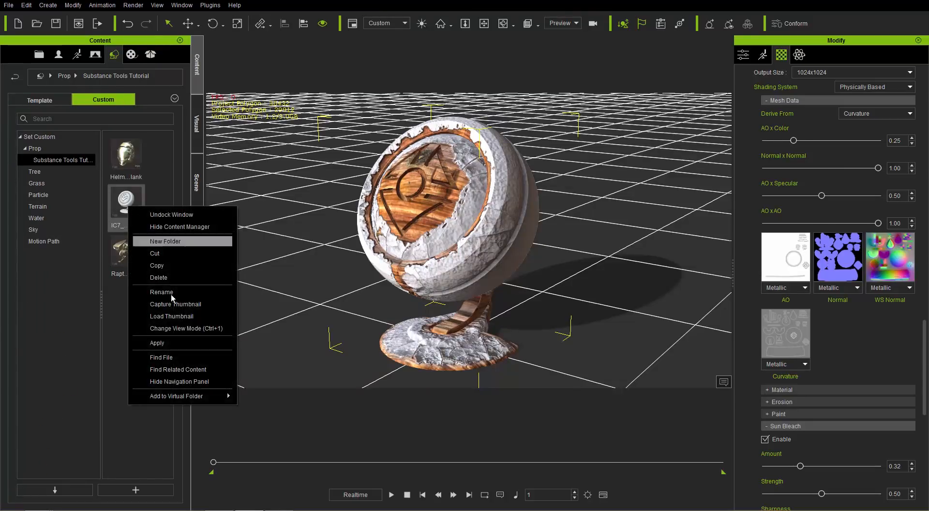
left_click(181, 357)
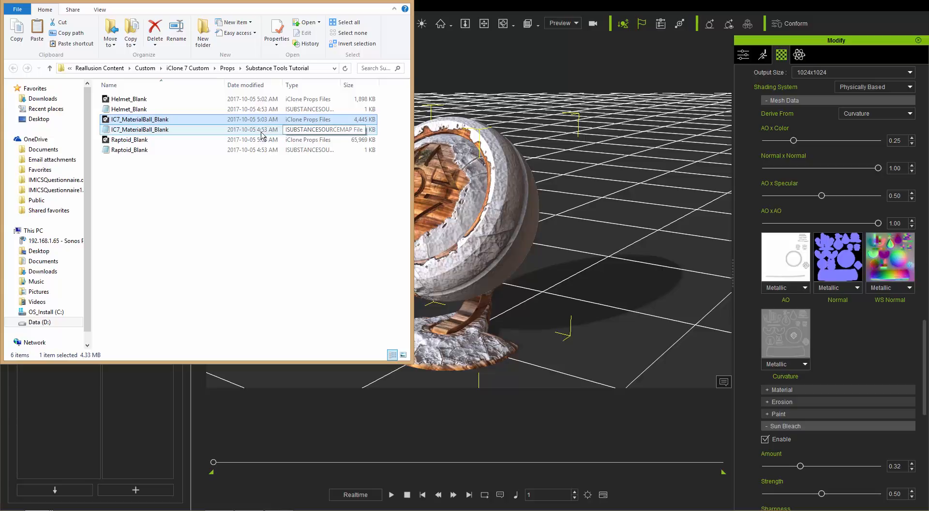
Open the IC7_MaterialBall_Blank iSubstanceSourceMap file in Notepad to review its map assignments, close it and return to iClone
left_click(152, 133)
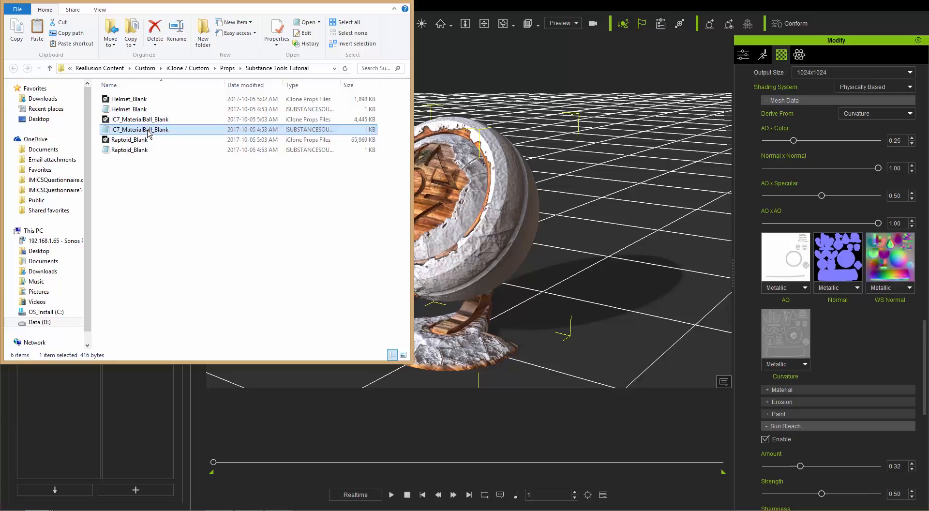
right_click(148, 134)
double_click(141, 131)
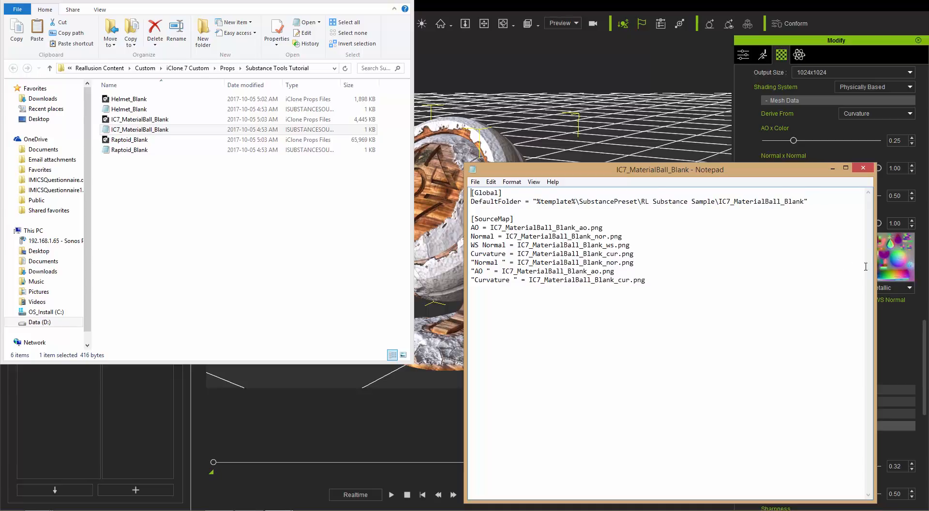
left_click(861, 169)
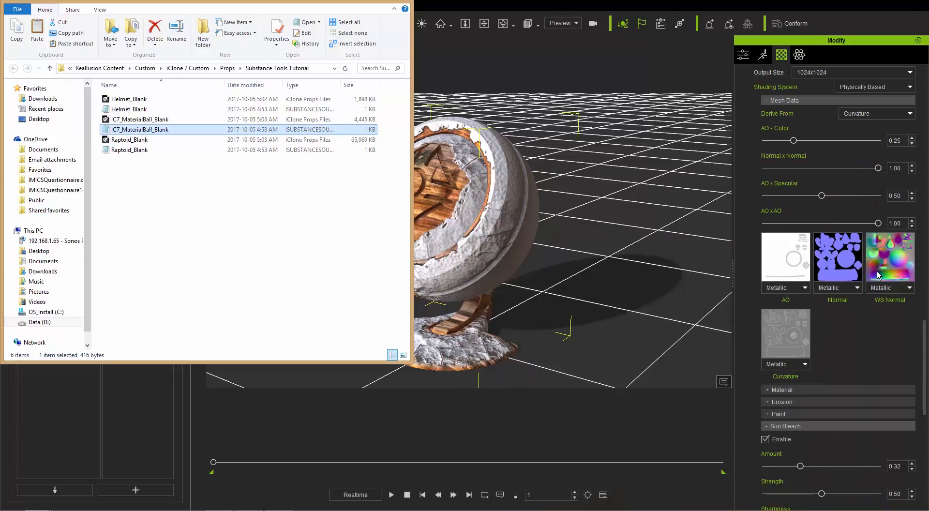
left_click(462, 2)
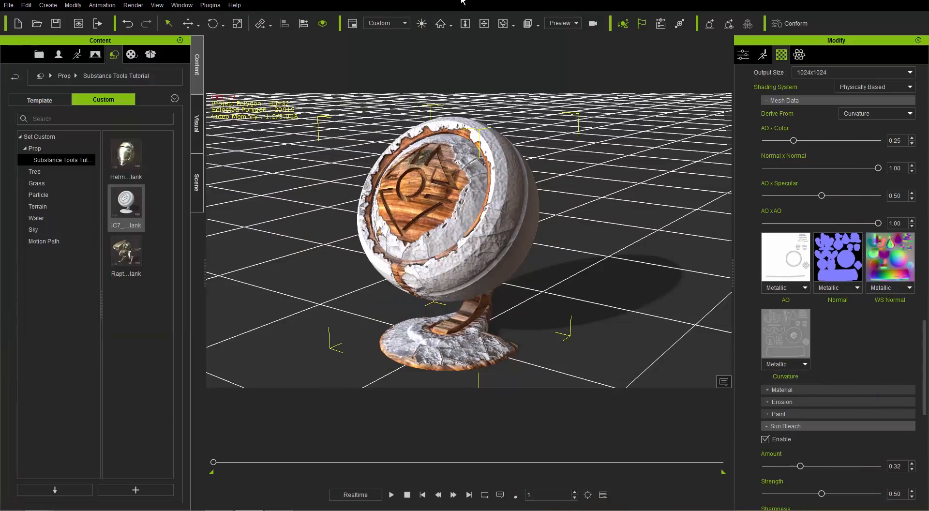